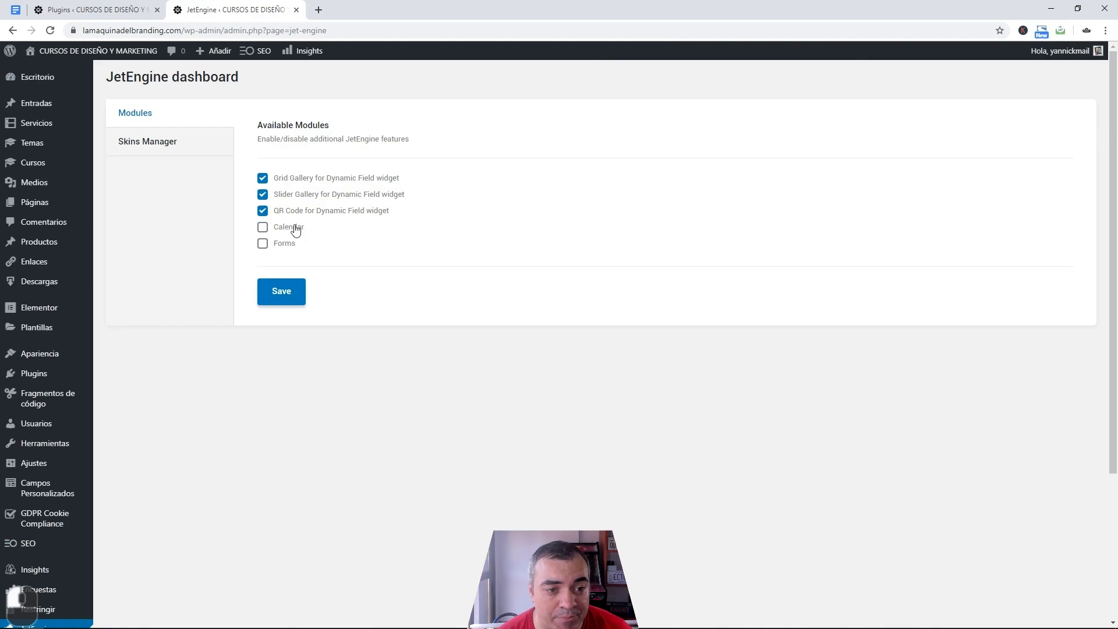
# Enable the Calendar and Forms modules in the JetEngine dashboard and save the settings.
pyautogui.click(295, 228)
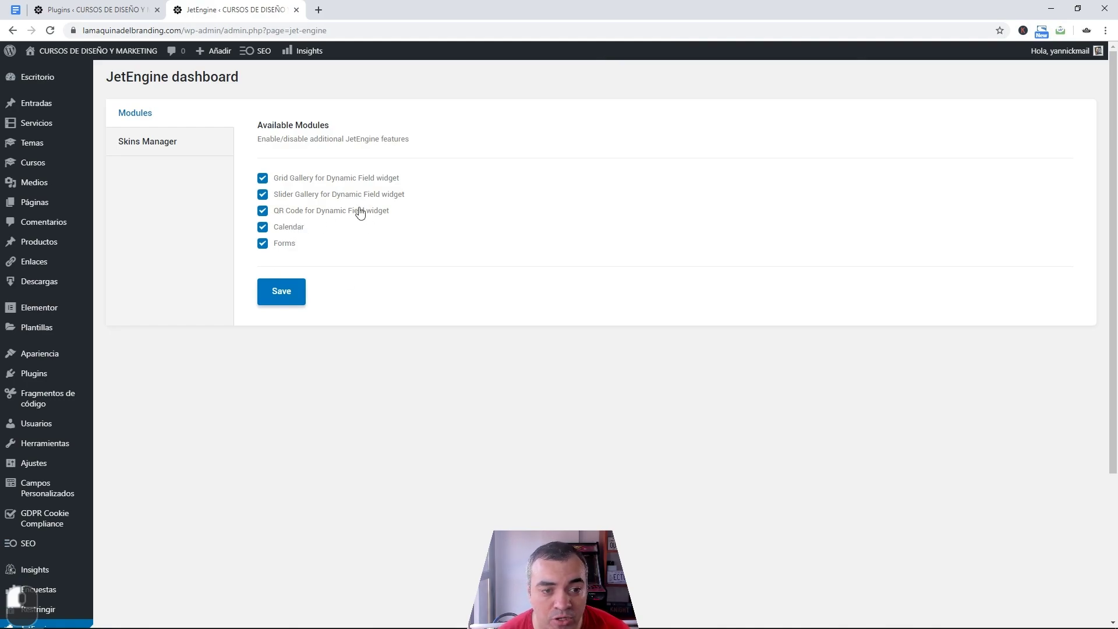
pyautogui.click(284, 293)
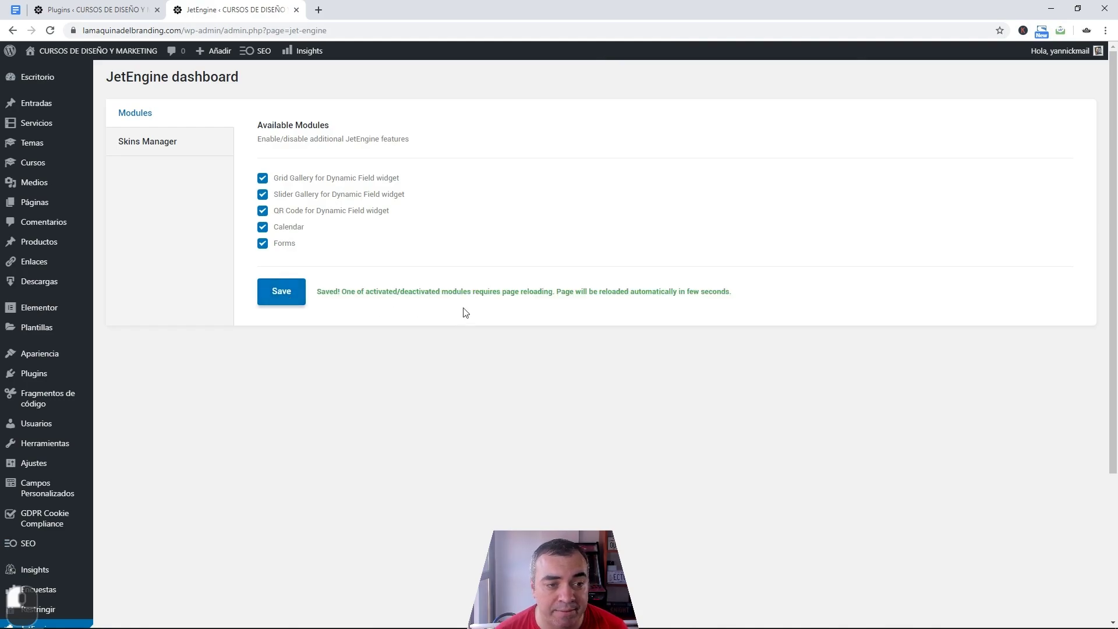
# Examine the skin export and import options in the JetEngine Skins Manager.
pyautogui.click(160, 146)
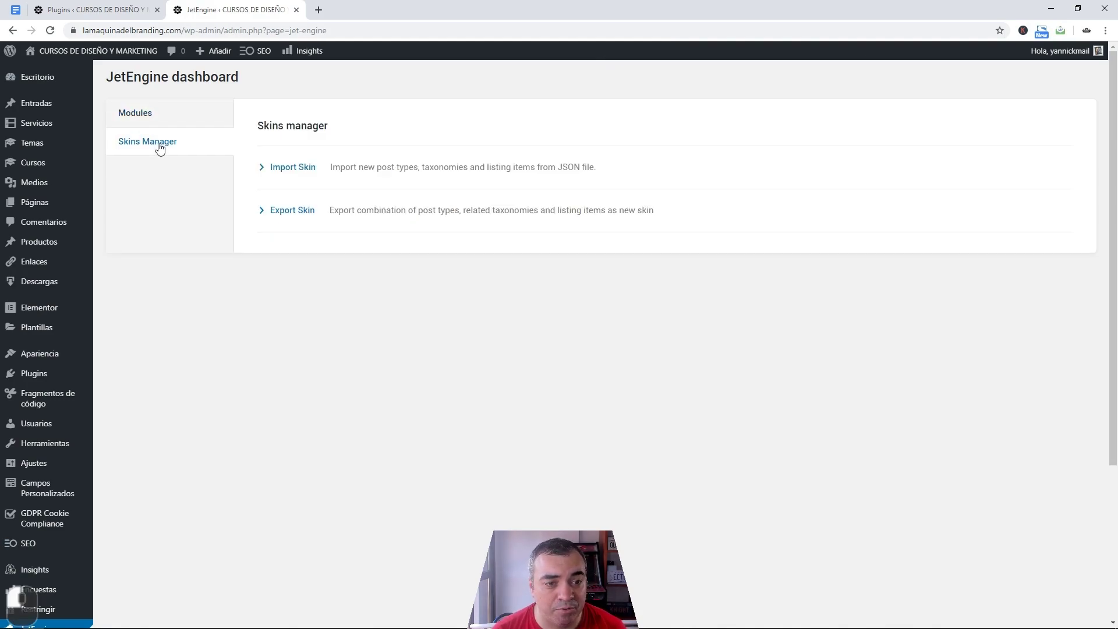
pyautogui.click(365, 210)
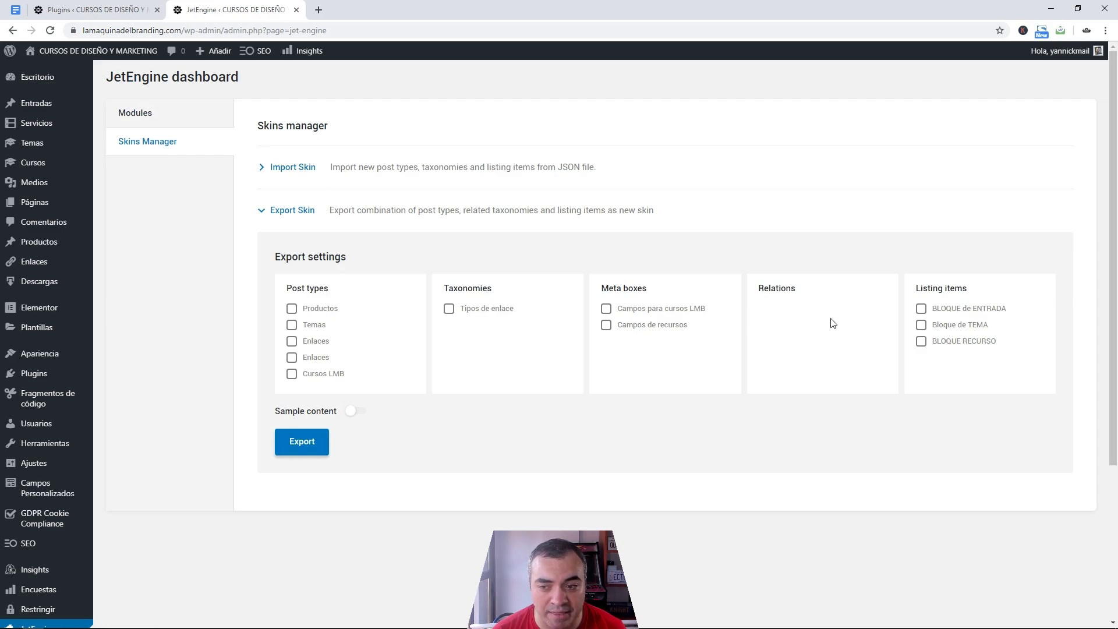
pyautogui.click(354, 412)
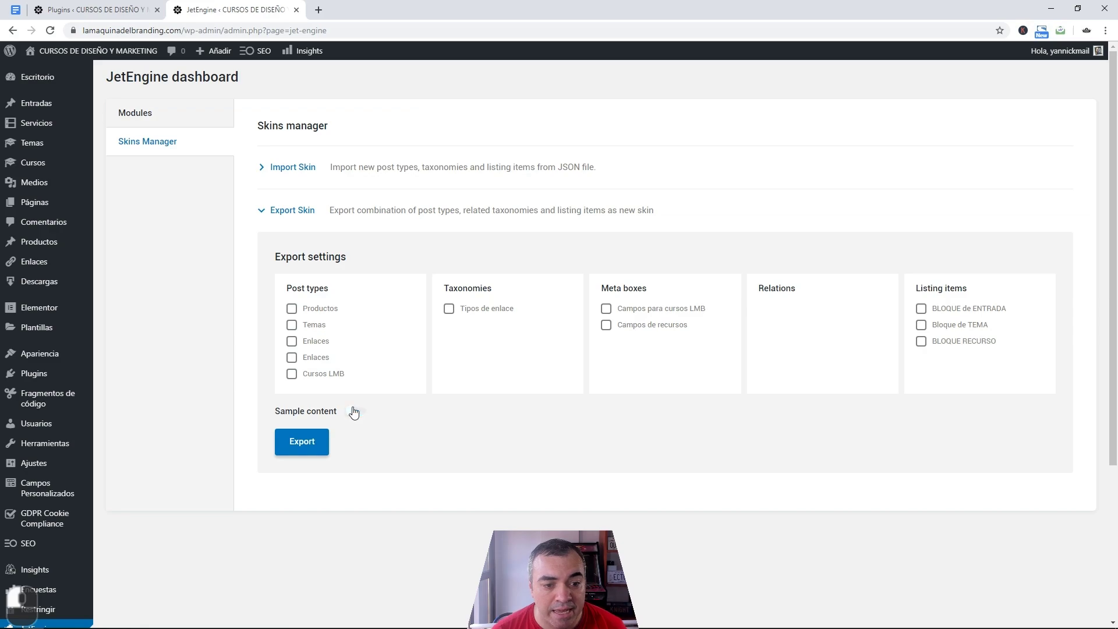
pyautogui.click(299, 168)
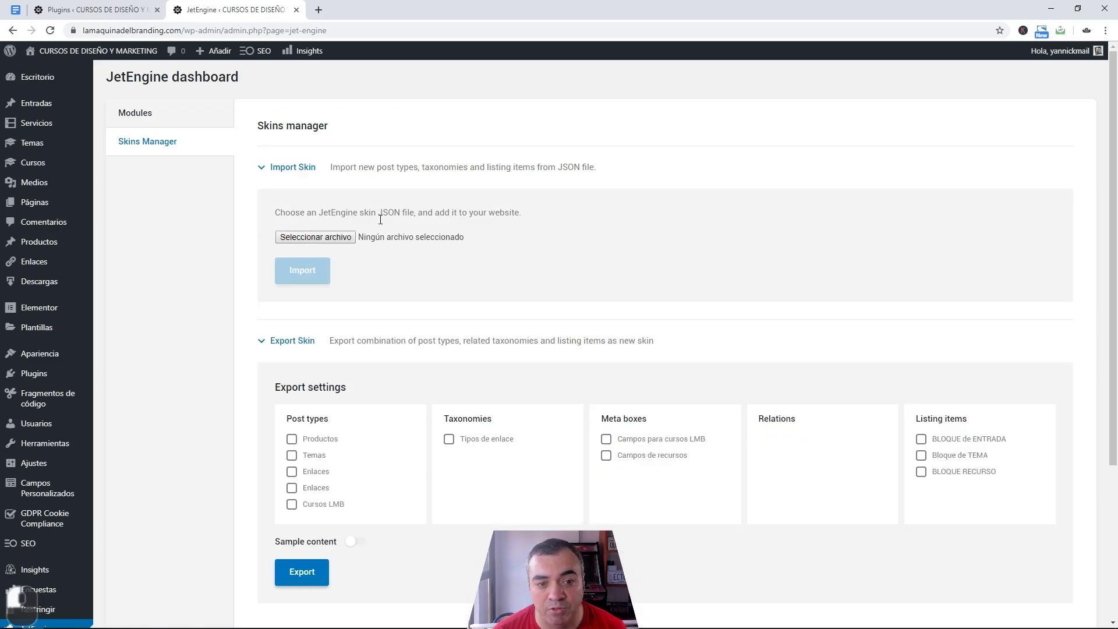
pyautogui.scroll(-1, 372, 227)
pyautogui.scroll(-1, 372, 227)
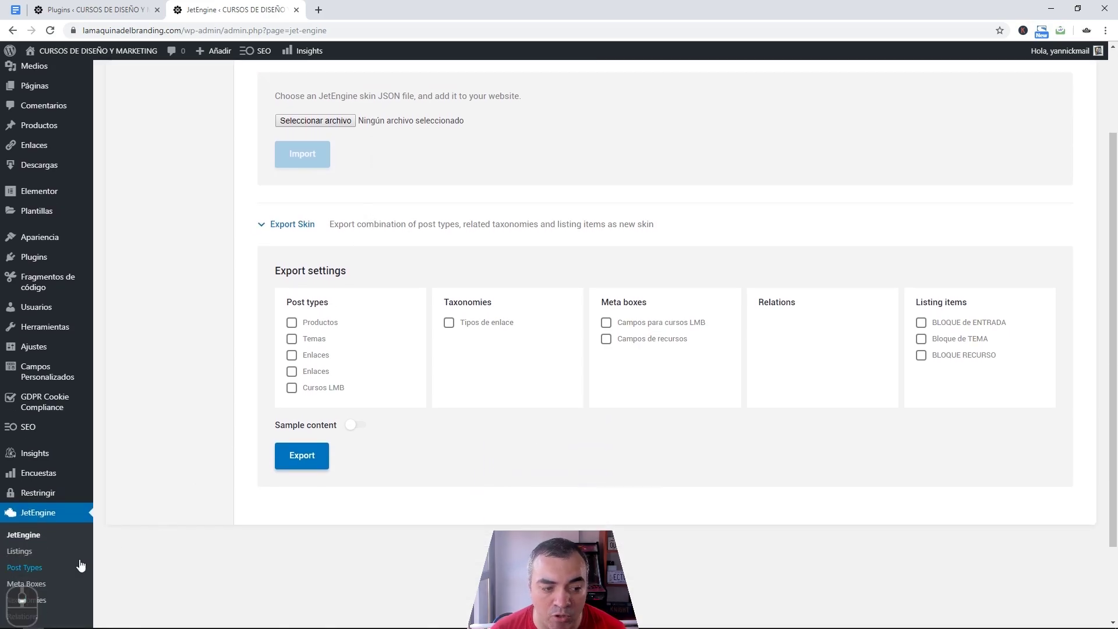
# Go to the edit page of the "Campos para cursos LMB" meta box and review its meta fields.
pyautogui.hotkey('alt', 'Left')
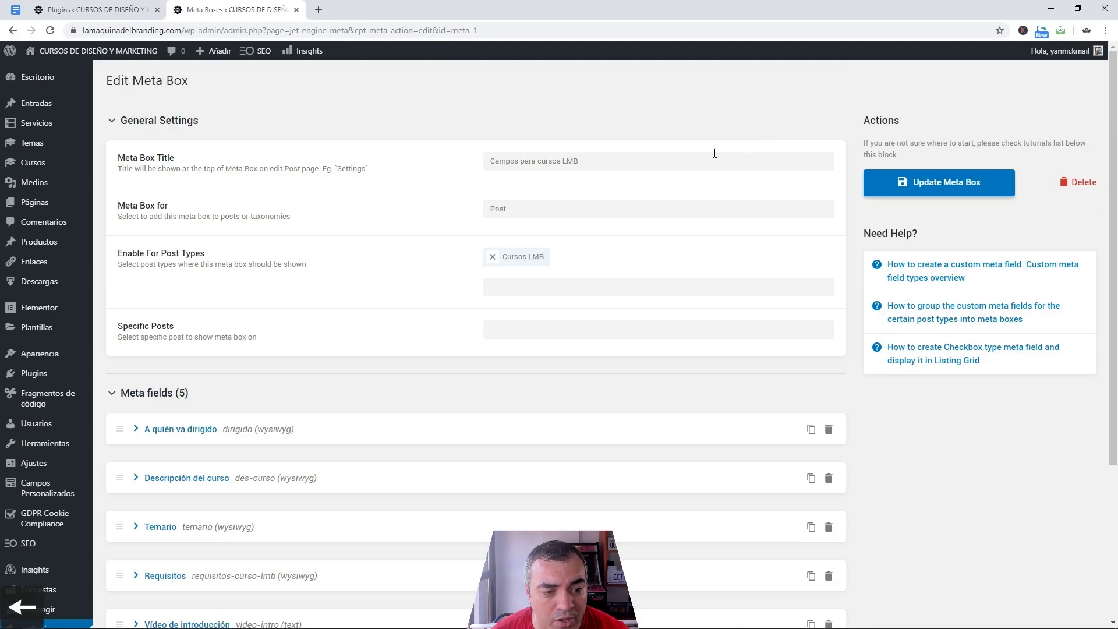
pyautogui.scroll(-3, 348, 303)
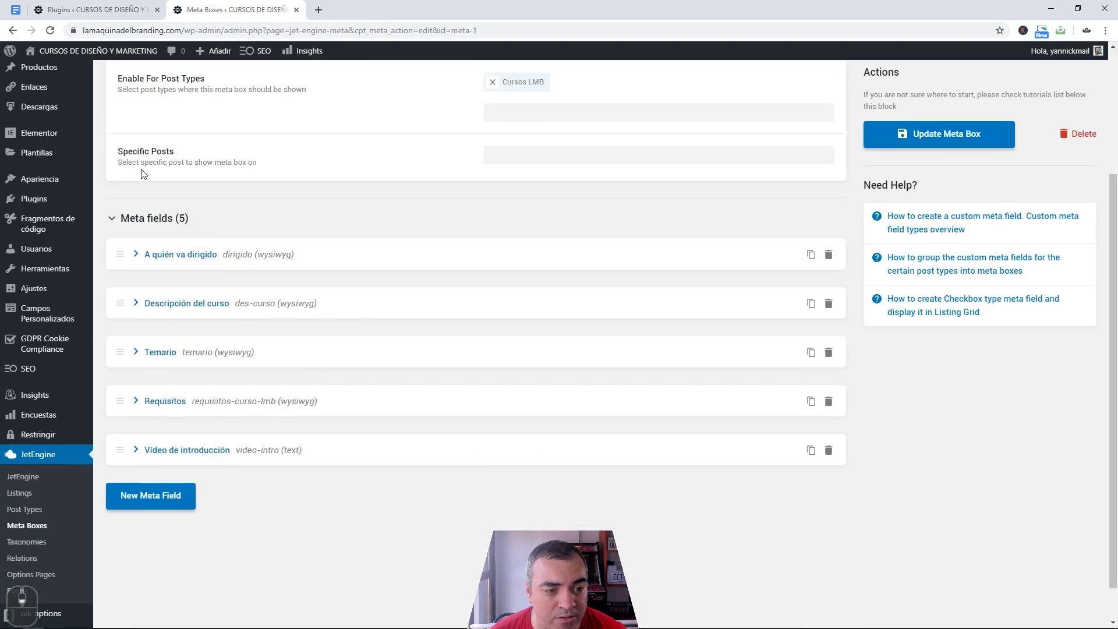
pyautogui.scroll(2, 93, 134)
# Bring up the list of all courses in a new tab and open "Curso de Marketing Online en Bilbao" for editing.
pyautogui.moveTo(82, 105)
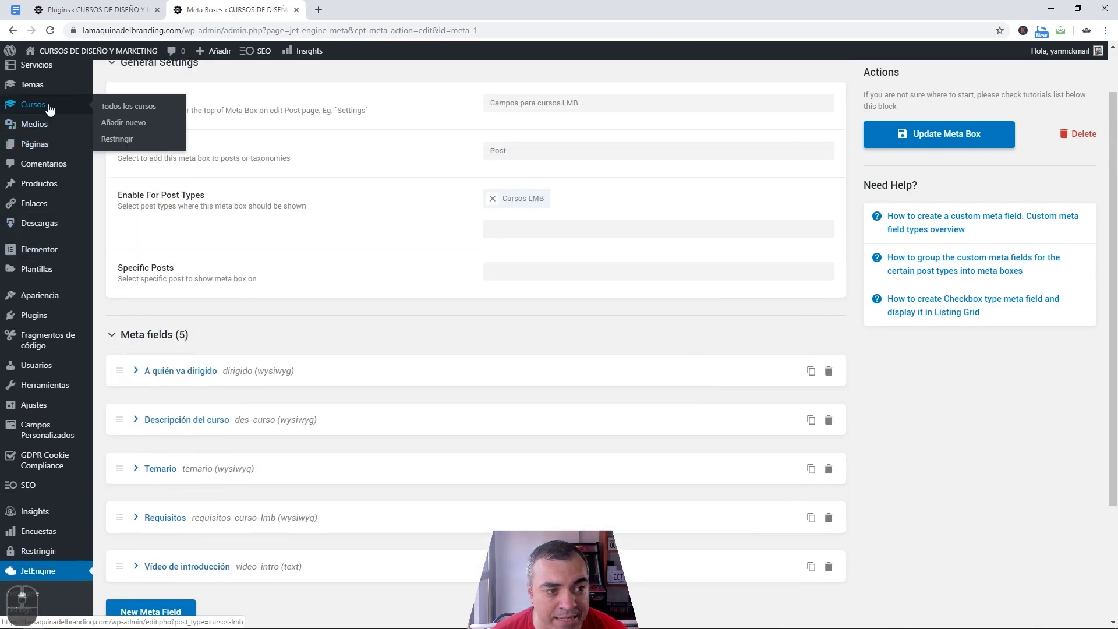
pyautogui.middleClick(119, 109)
pyautogui.click(356, 9)
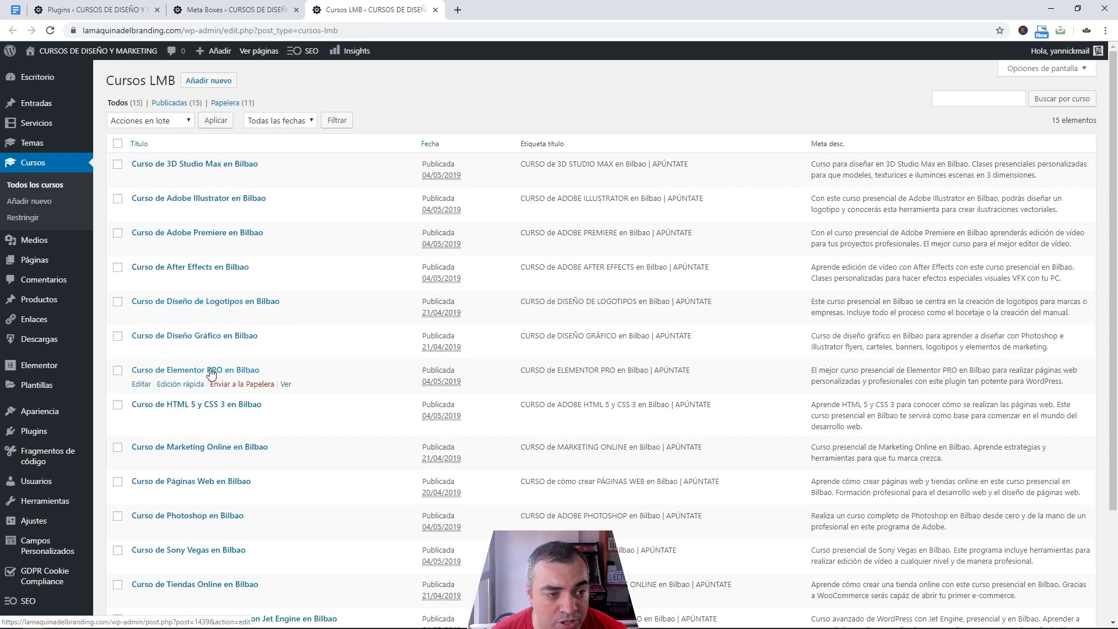
pyautogui.scroll(-2, 245, 422)
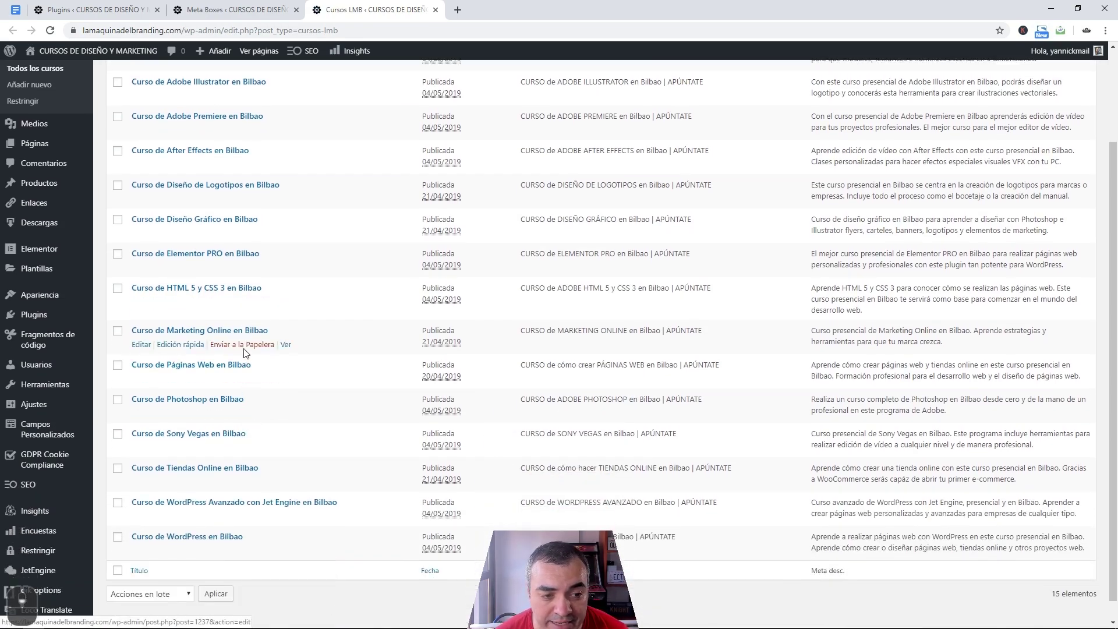
pyautogui.click(241, 331)
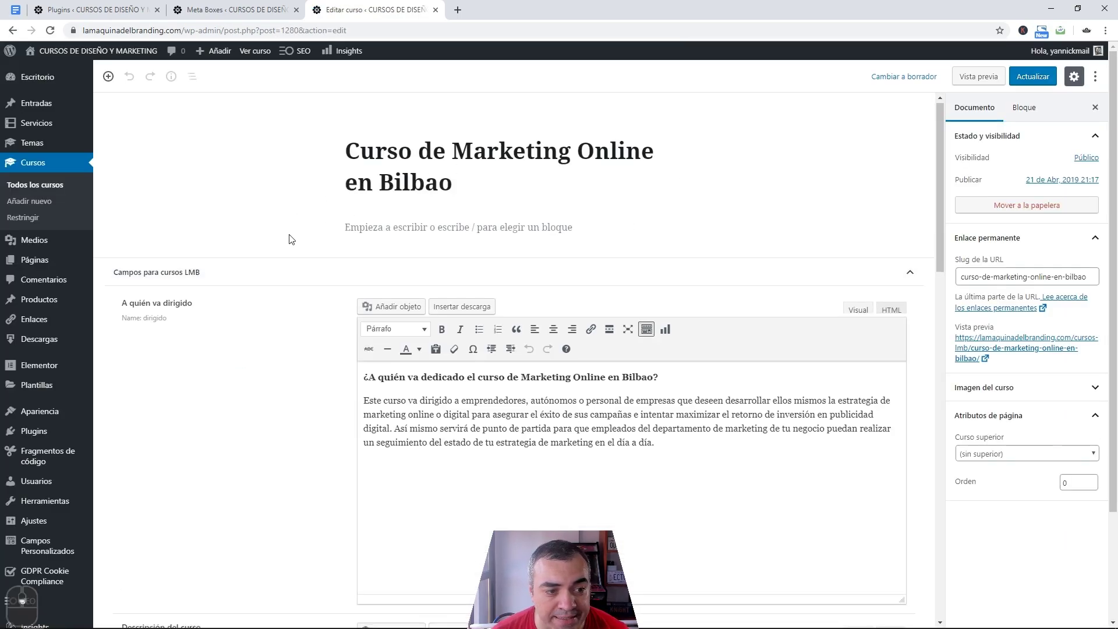
# Examine the course's custom fields, from "A quién va dirigido" through "Vídeo de introducción".
pyautogui.scroll(-2, 262, 227)
pyautogui.moveTo(131, 188); pyautogui.dragTo(179, 210)
pyautogui.click(179, 211)
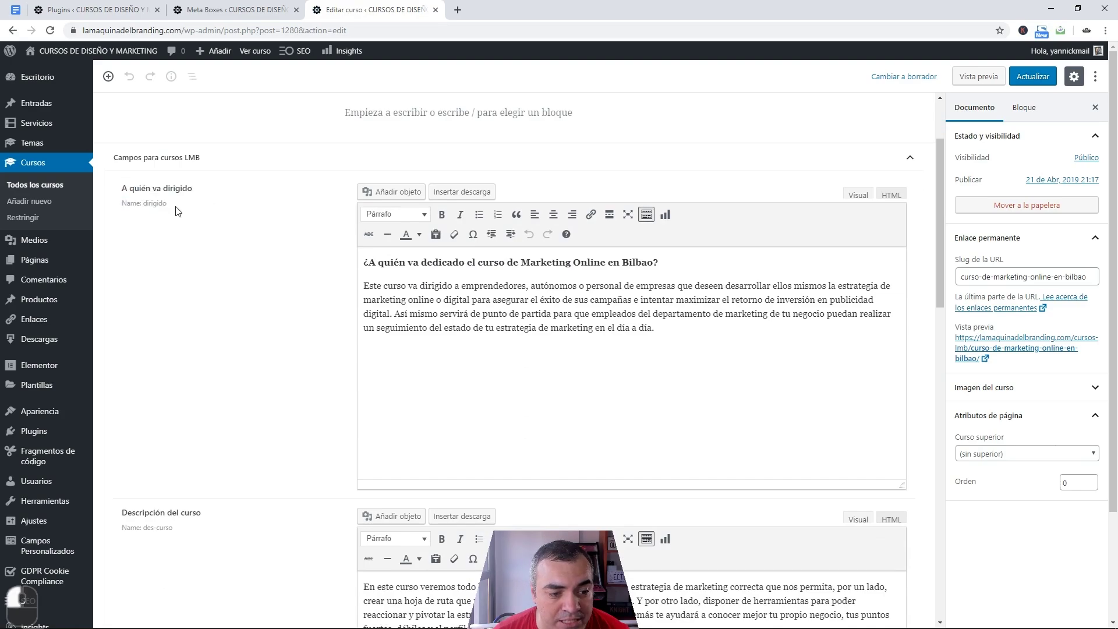
pyautogui.scroll(-5, 256, 323)
pyautogui.scroll(-4, 281, 350)
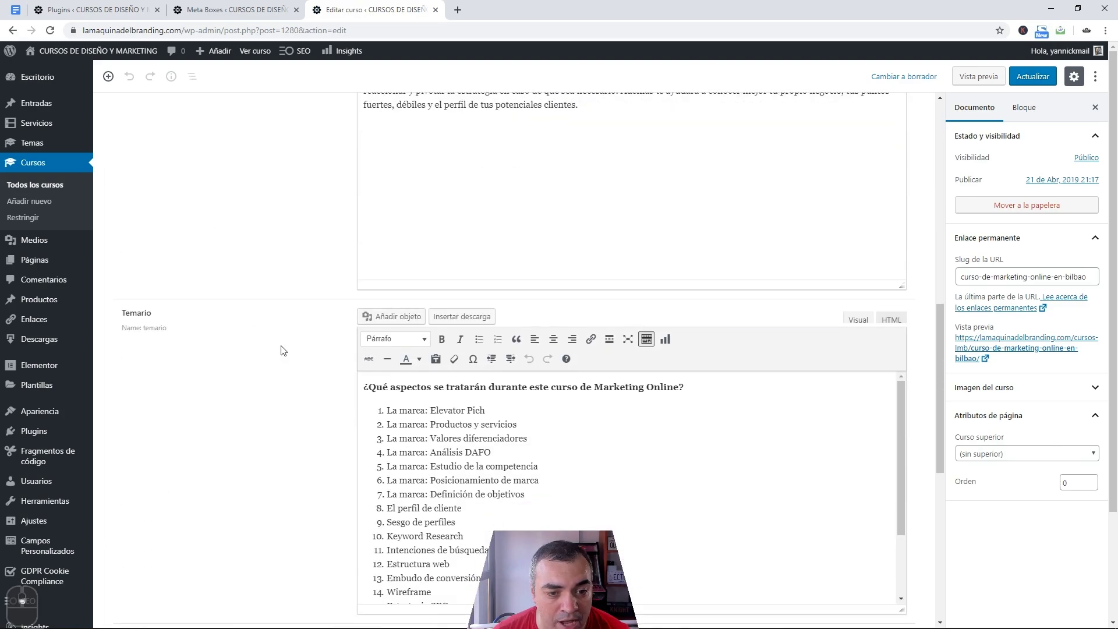
pyautogui.scroll(-8, 276, 373)
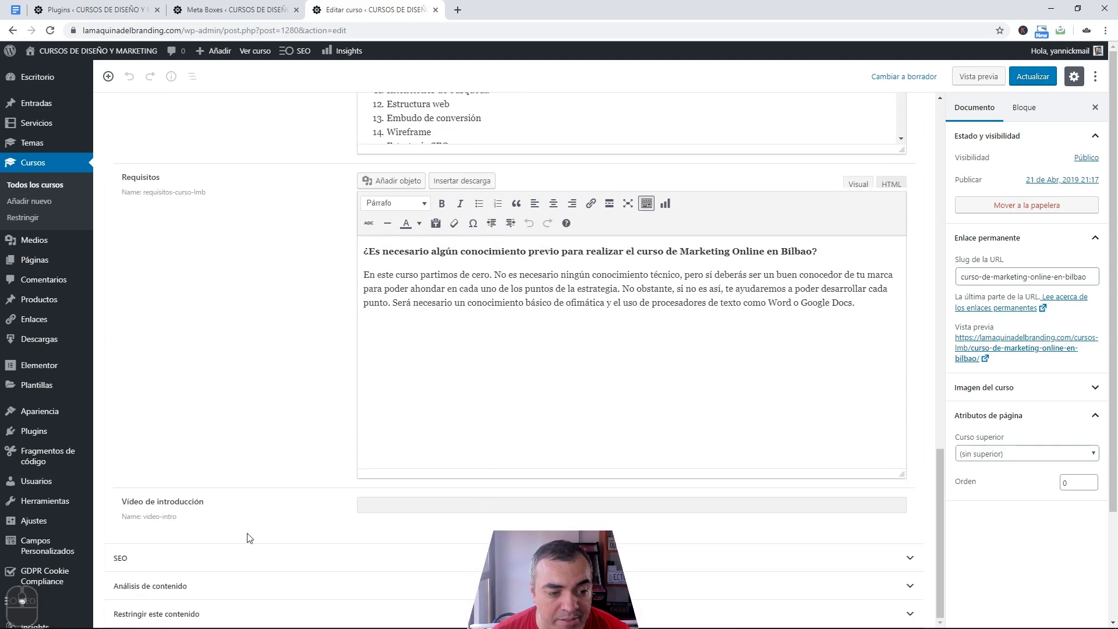
pyautogui.scroll(17, 303, 433)
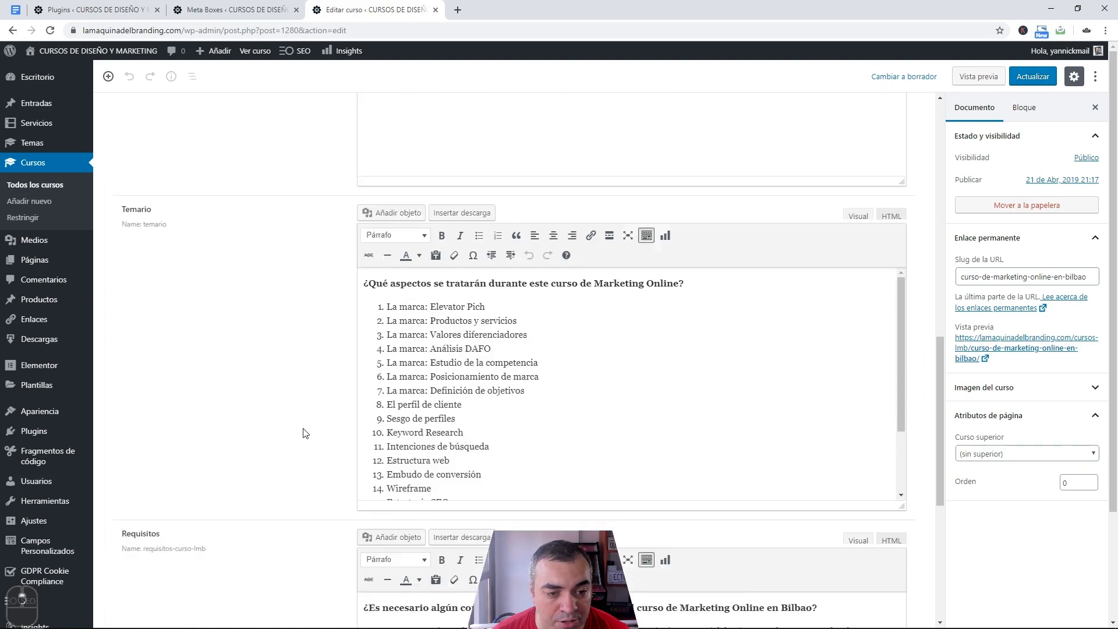
# Add a new meta field labelled "Información" to the "Campos para cursos LMB" meta box.
pyautogui.click(286, 7)
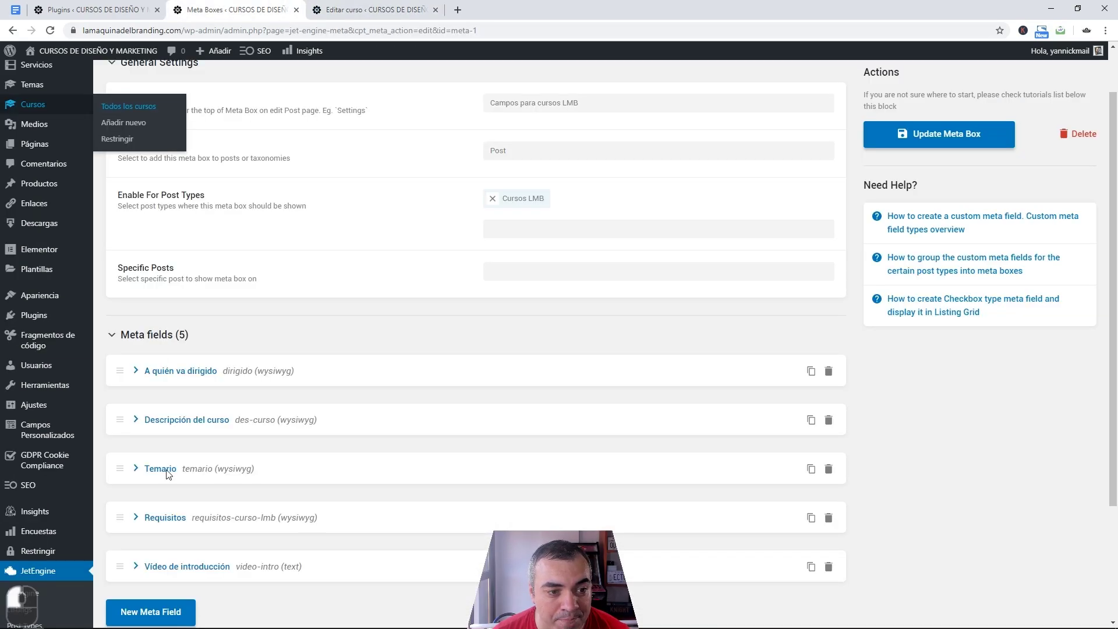
pyautogui.scroll(-2, 213, 343)
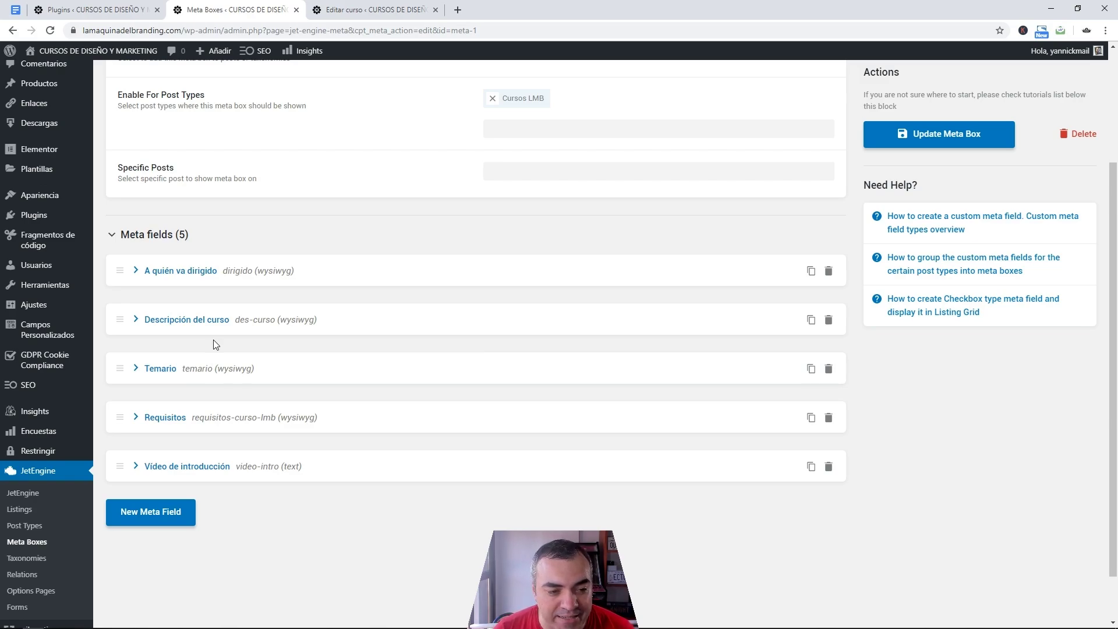
pyautogui.click(160, 510)
pyautogui.scroll(-2, 492, 452)
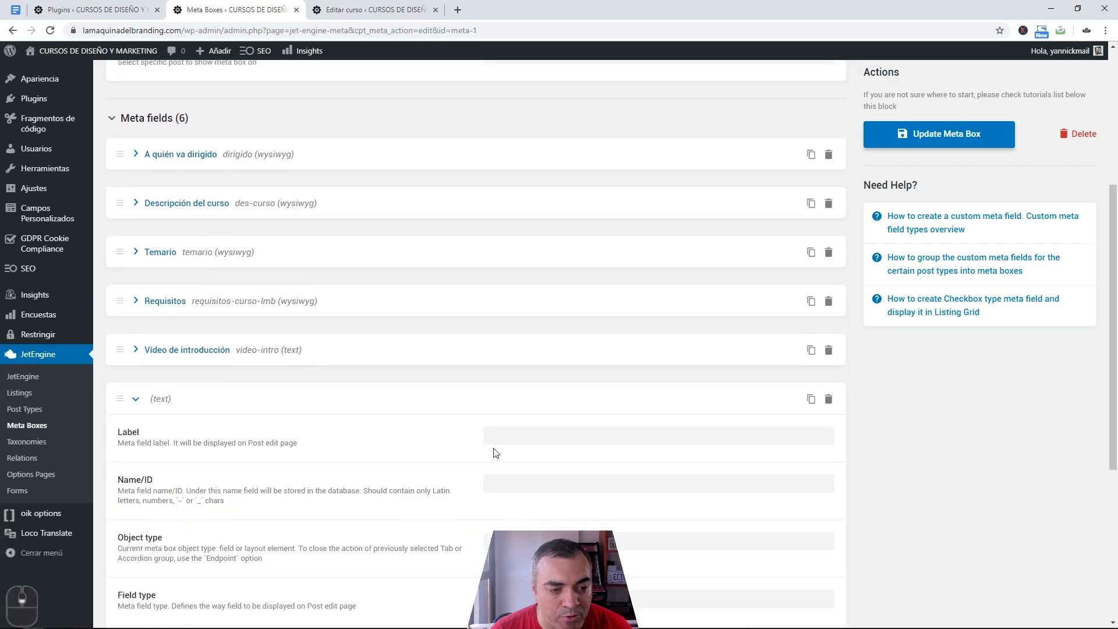
pyautogui.click(496, 437)
pyautogui.scroll(-2, 451, 430)
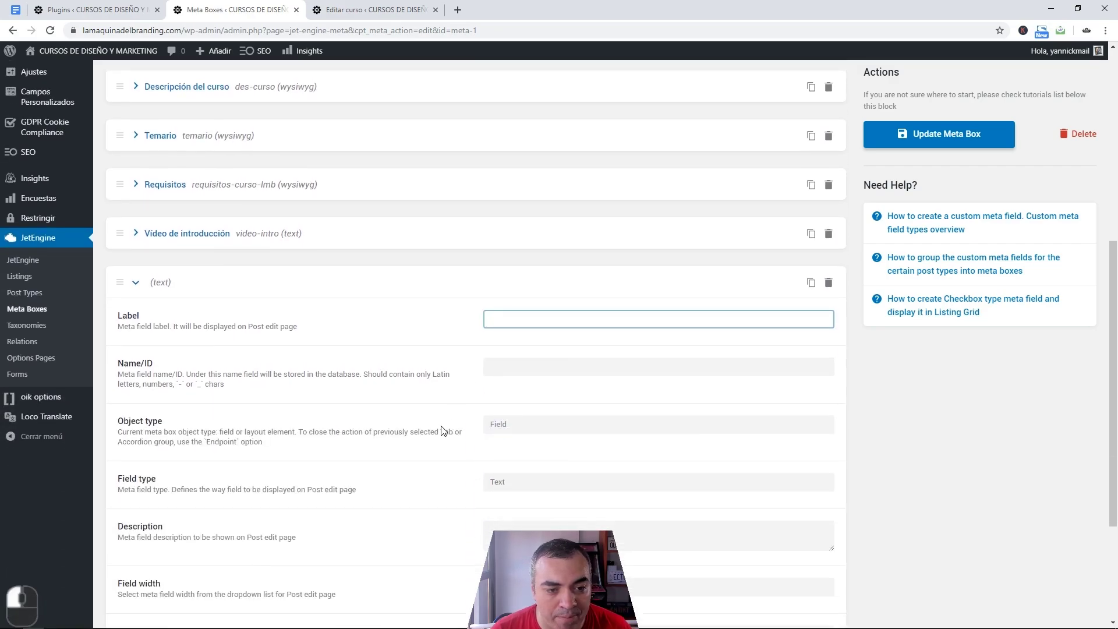
pyautogui.write('Información')
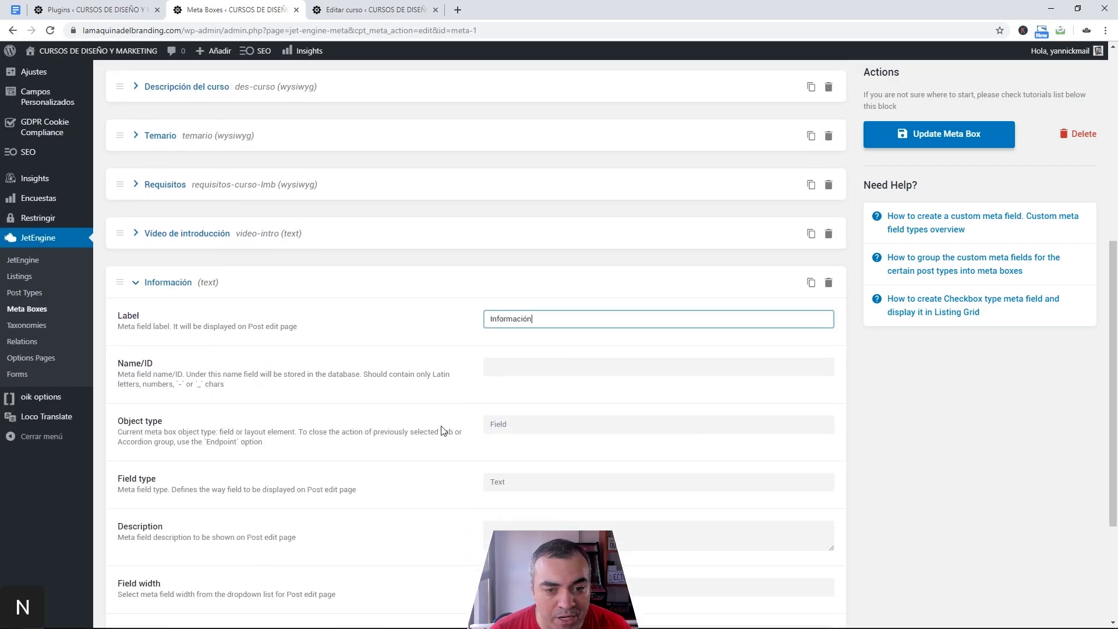
pyautogui.click(573, 395)
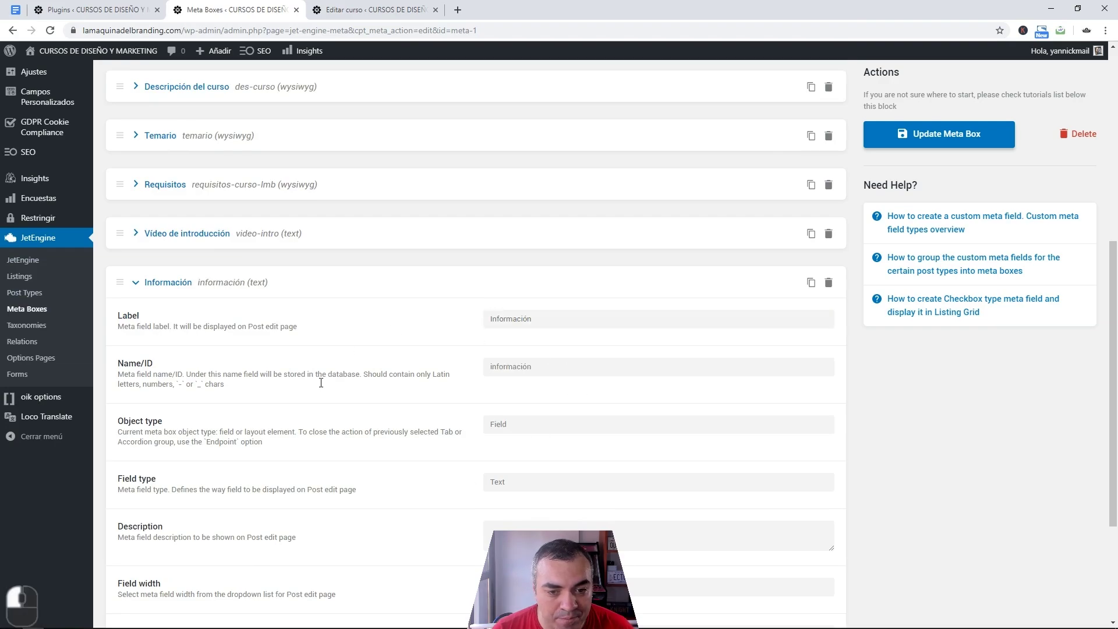
# Set the "Información" field's object type to Tab and its layout to Horizontal.
pyautogui.click(511, 424)
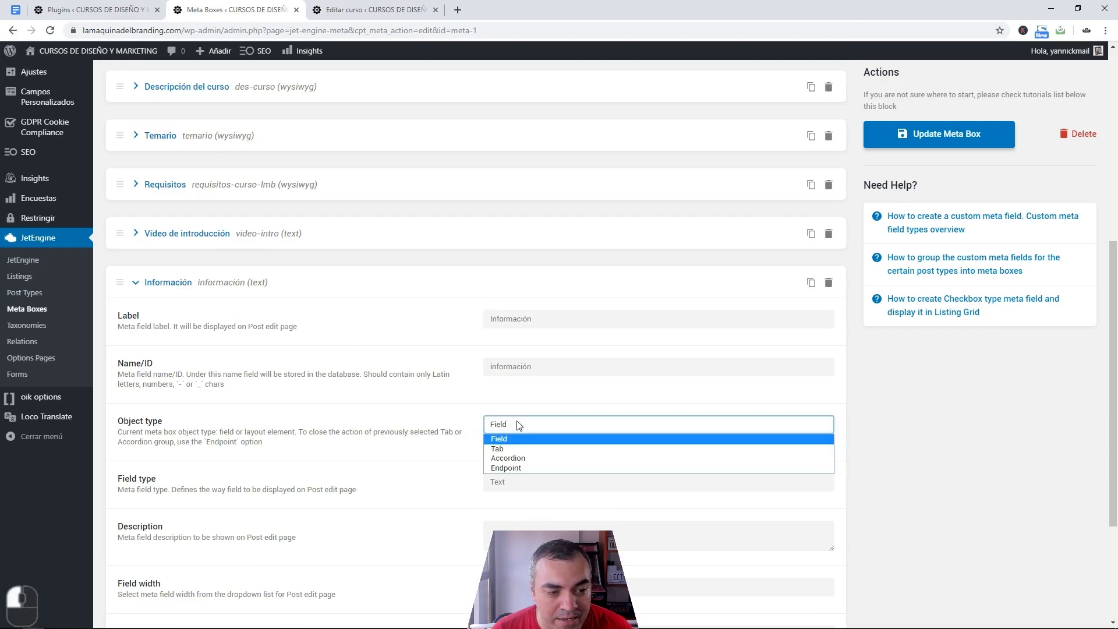
pyautogui.click(508, 449)
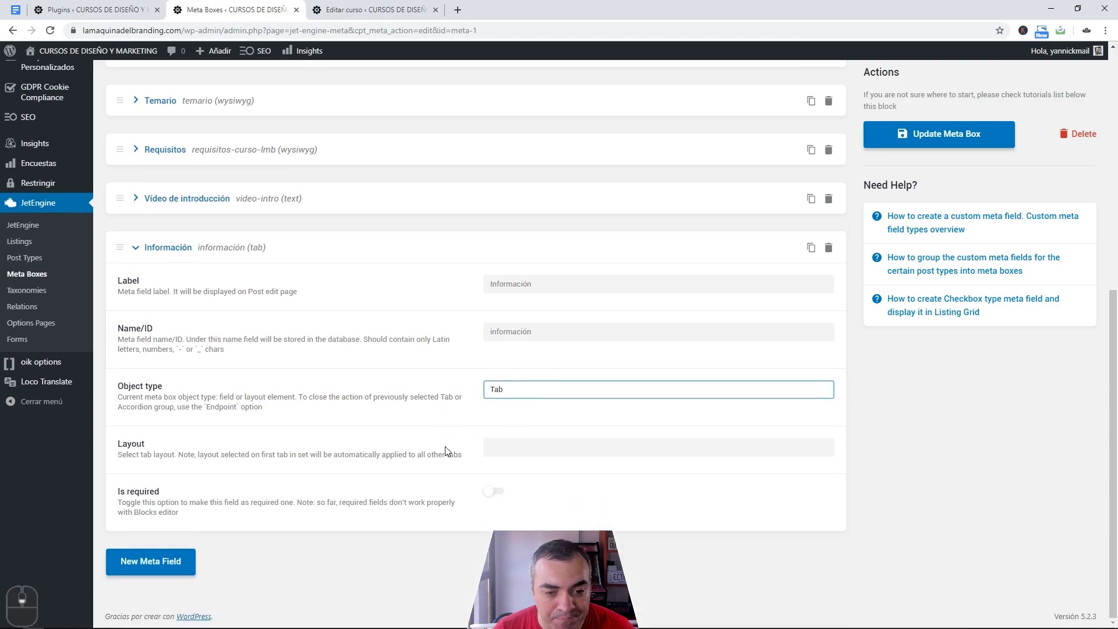
pyautogui.click(505, 450)
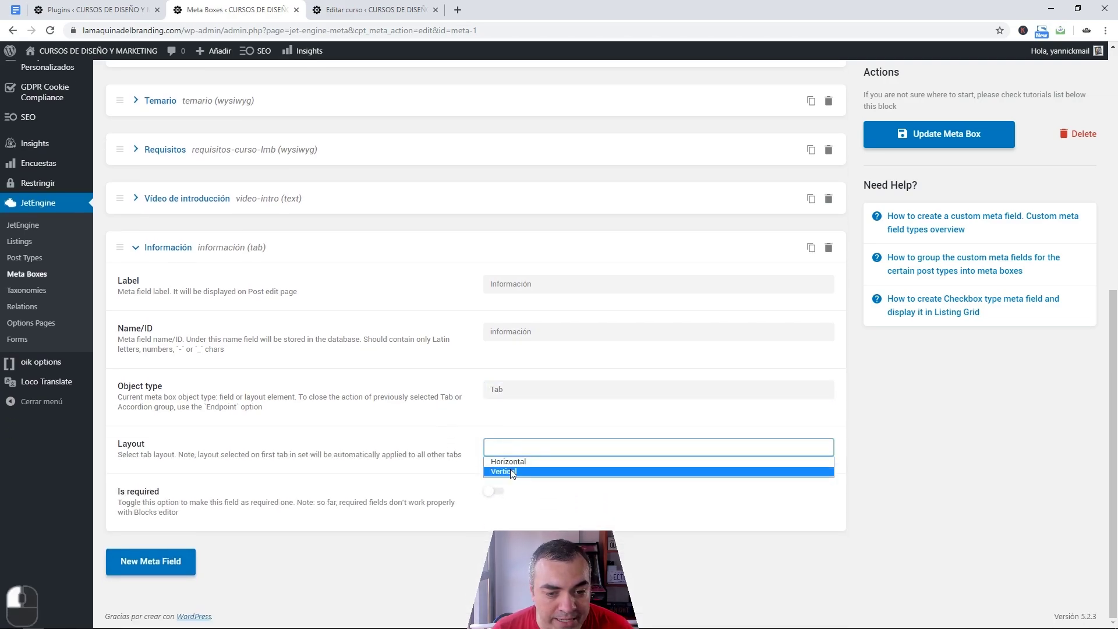
pyautogui.click(512, 465)
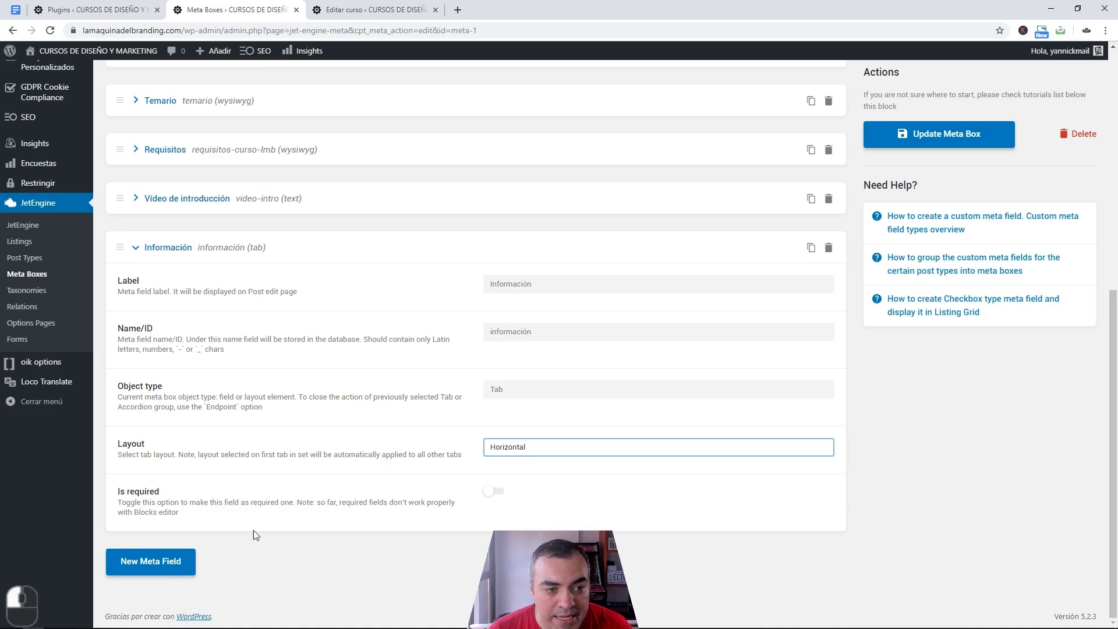
# Collapse the "Información" tab field and move it above "A quién va dirigido" as the first meta field.
pyautogui.scroll(3, 131, 352)
pyautogui.click(138, 425)
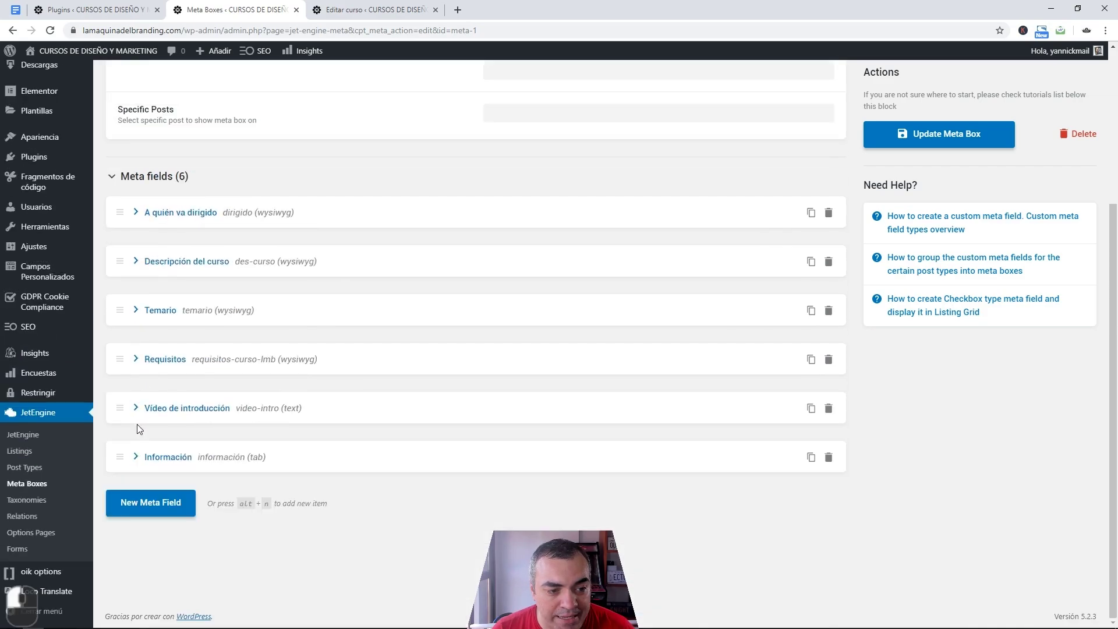
pyautogui.moveTo(123, 454); pyautogui.dragTo(120, 198)
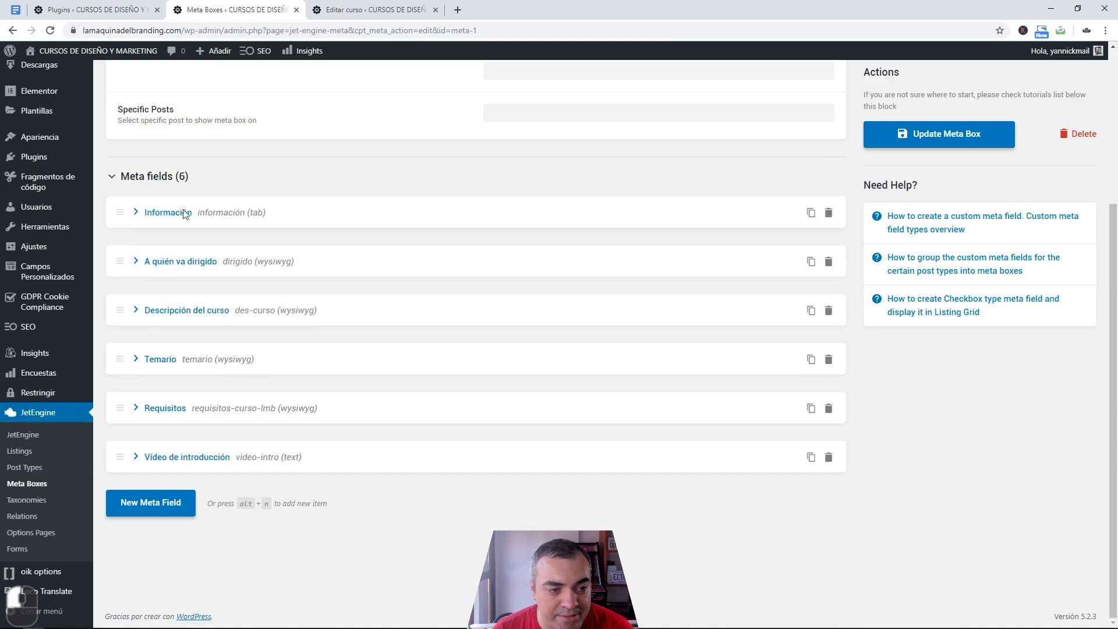
# Add another meta field after "Vídeo de introducción" with the label "Datos del curso".
pyautogui.click(169, 504)
pyautogui.scroll(-3, 489, 434)
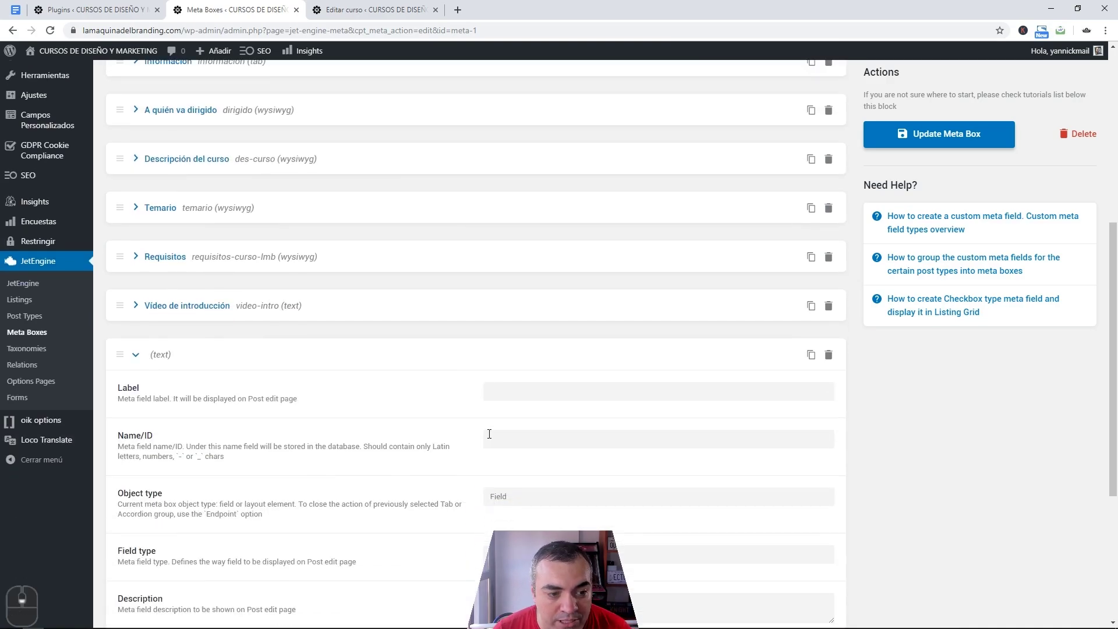
pyautogui.click(523, 398)
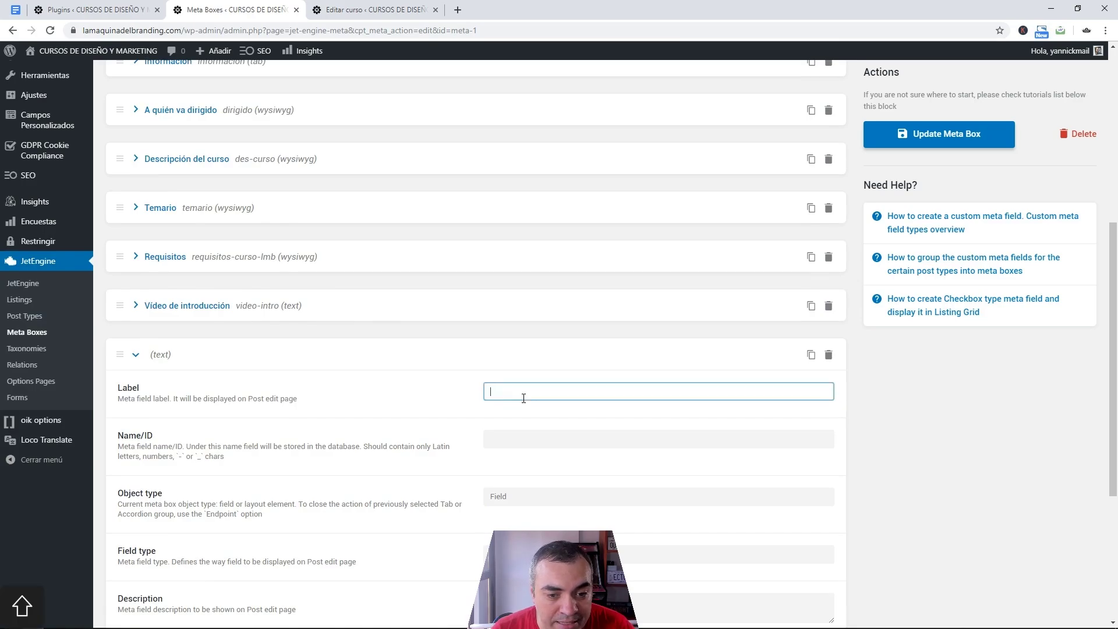
pyautogui.write('Datos del curso')
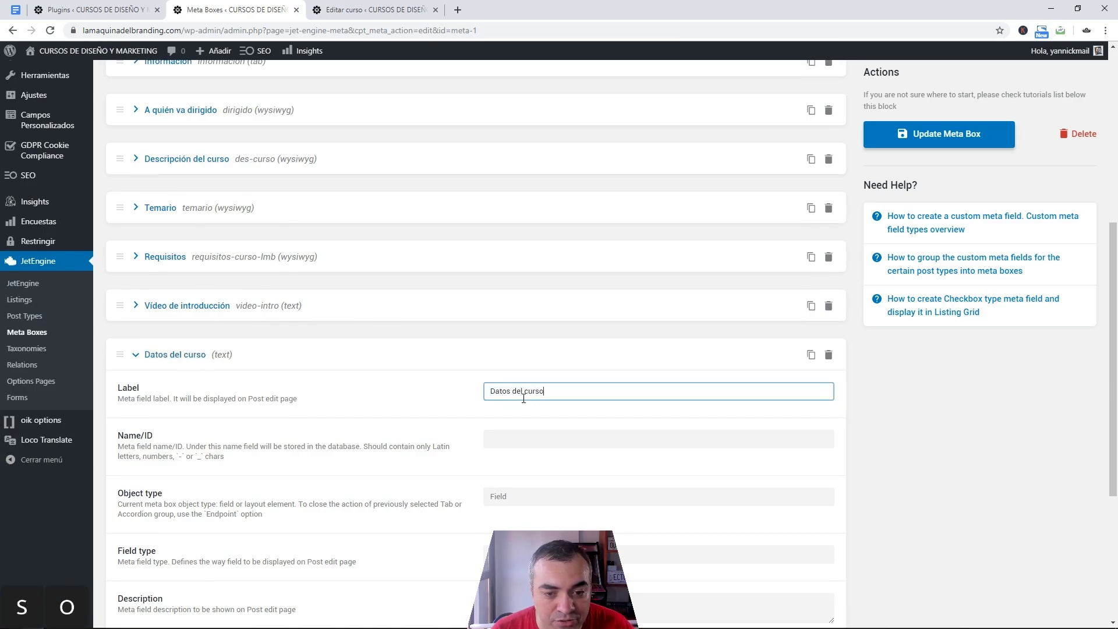
# Set the "Datos del curso" field's object type to Tab and its layout to Horizontal.
pyautogui.scroll(-1, 396, 384)
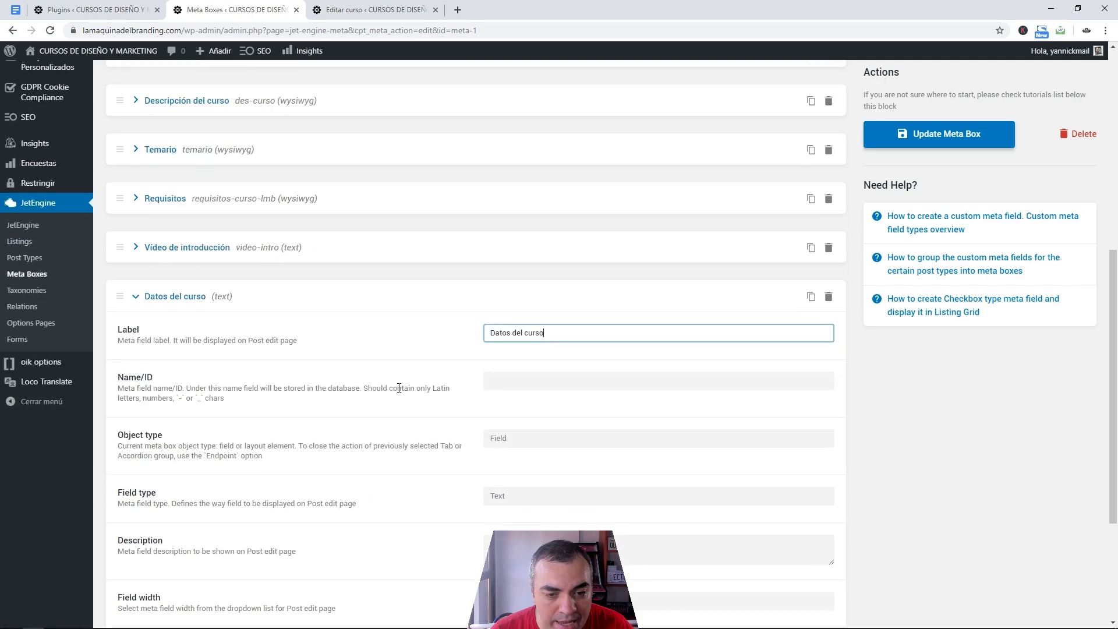
pyautogui.click(520, 441)
pyautogui.click(515, 462)
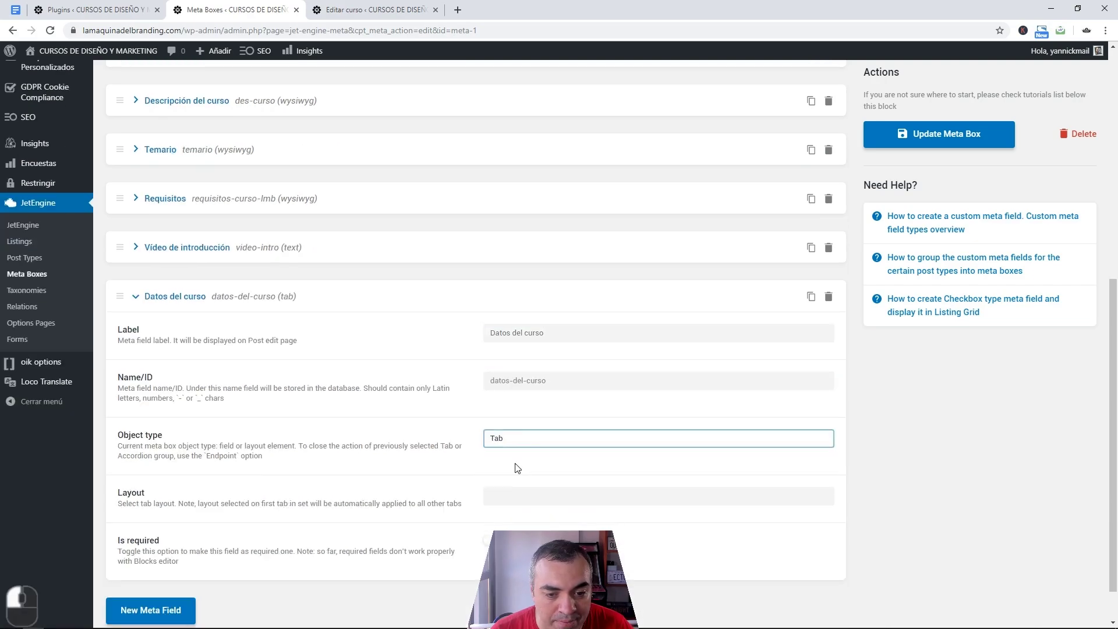
pyautogui.click(502, 497)
pyautogui.click(501, 512)
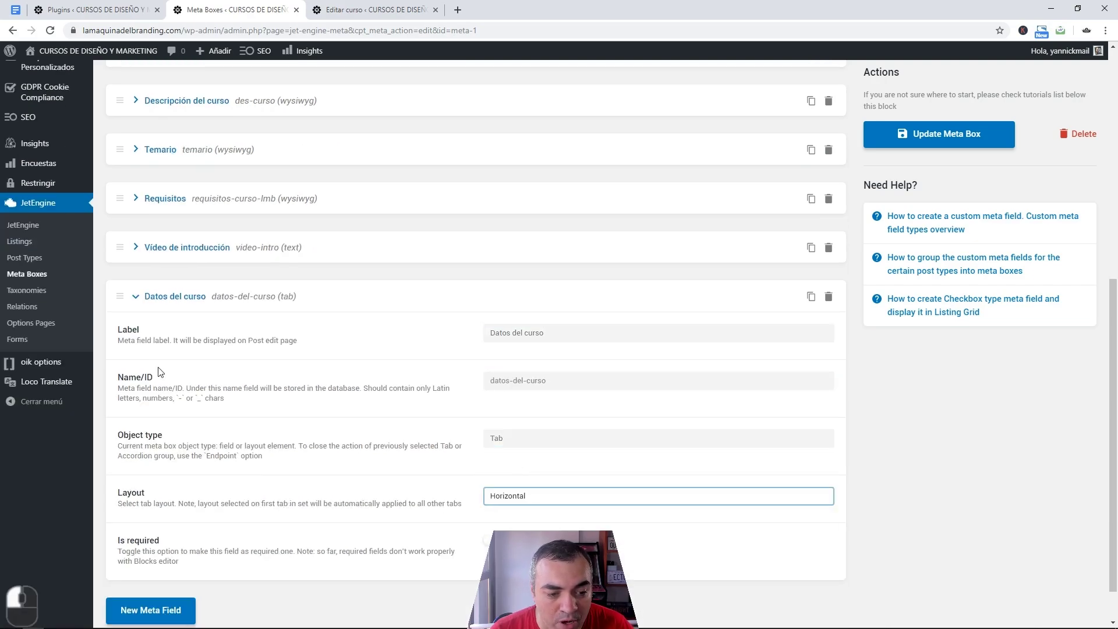
# Collapse the "Datos del curso" tab field, move it between "Descripción del curso" and "Temario", and update the meta box.
pyautogui.click(134, 301)
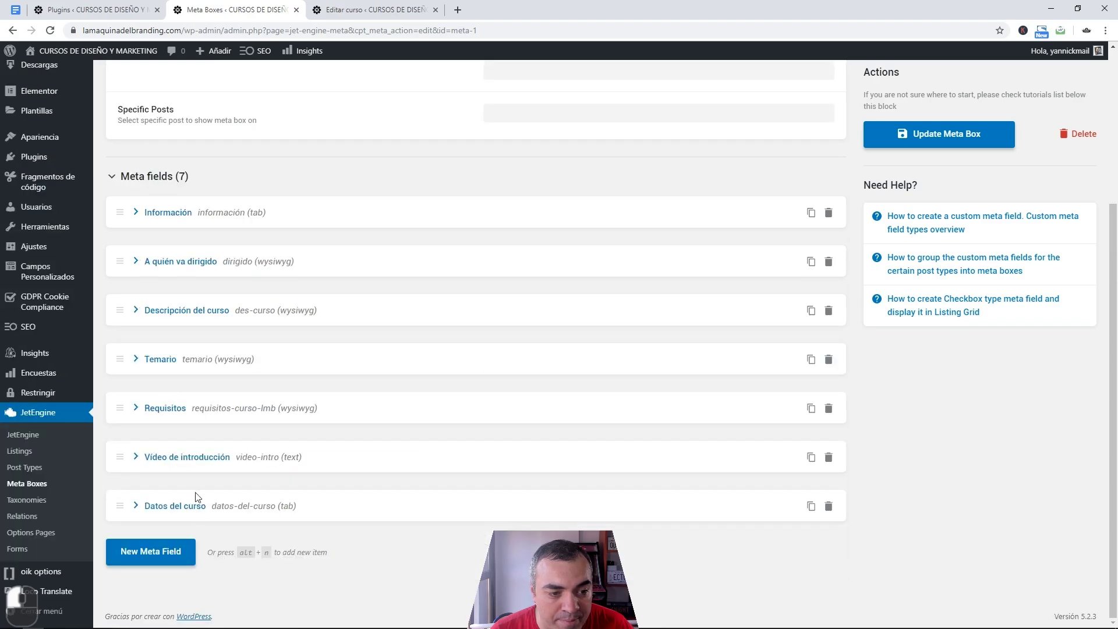
pyautogui.click(123, 504)
pyautogui.scroll(-3, 120, 508)
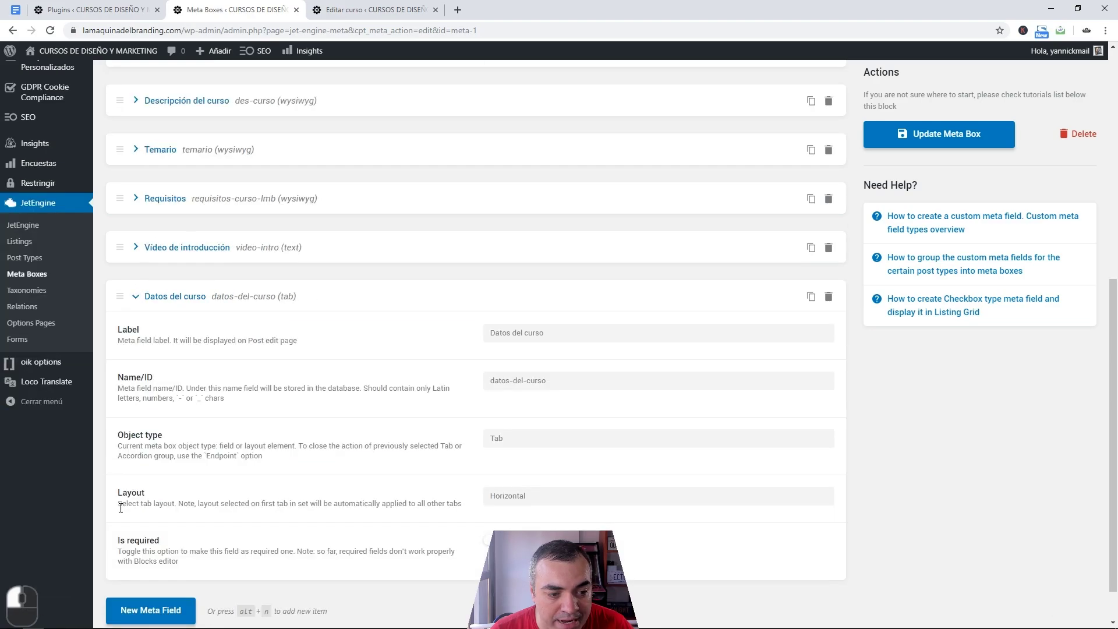
pyautogui.click(142, 295)
pyautogui.moveTo(128, 495); pyautogui.dragTo(123, 343)
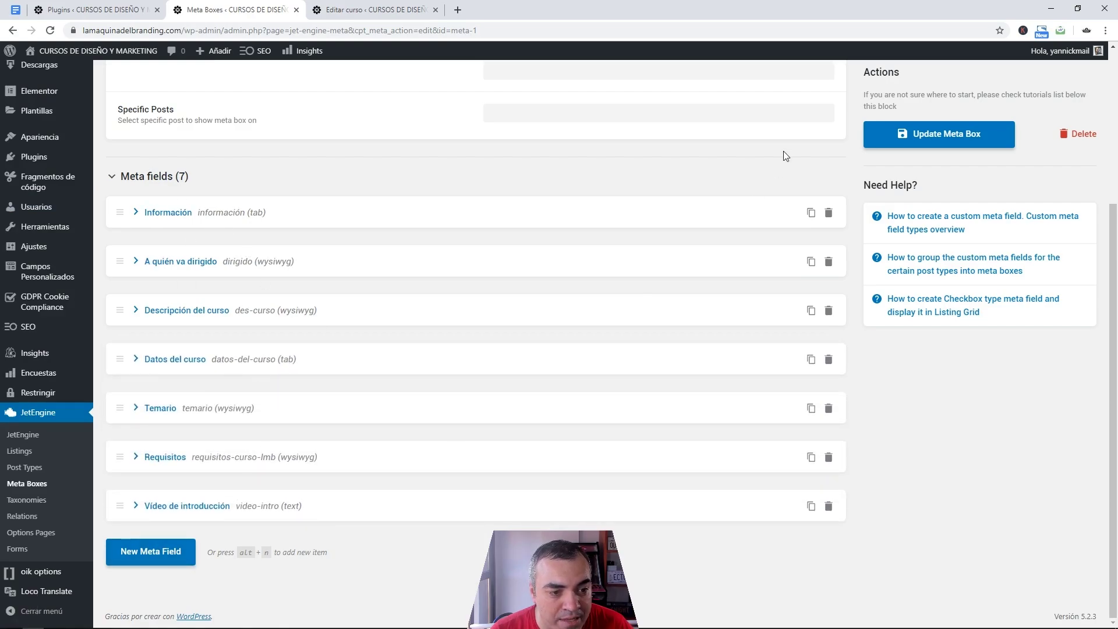
pyautogui.click(937, 133)
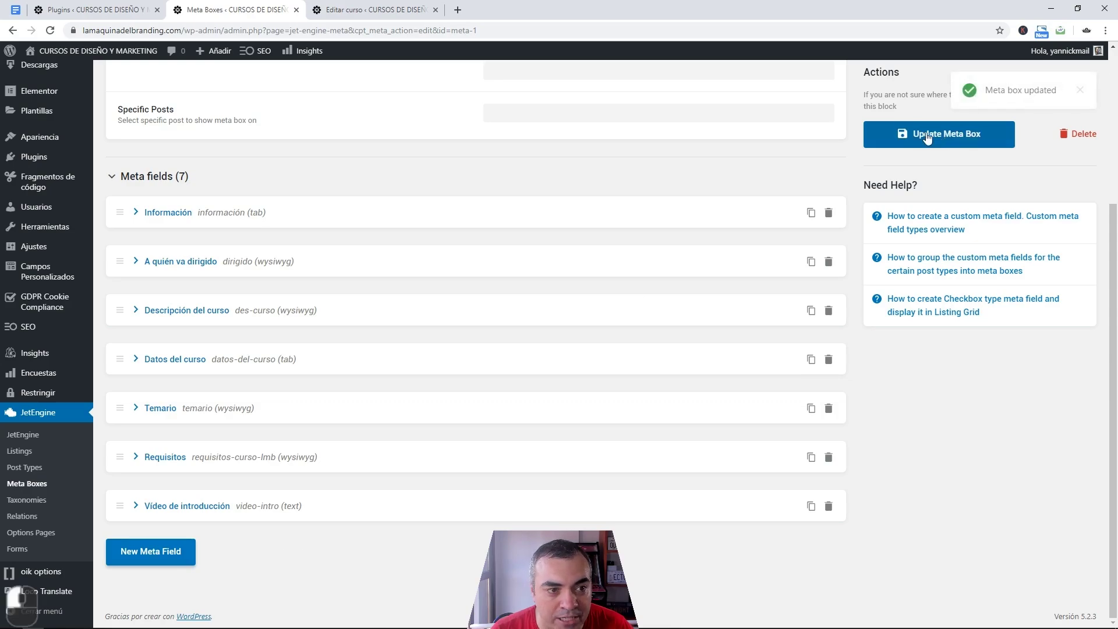
# Go to the course's edit page and reload it to see the updated course fields.
pyautogui.click(367, 9)
pyautogui.scroll(-3, 233, 292)
pyautogui.scroll(-5, 180, 314)
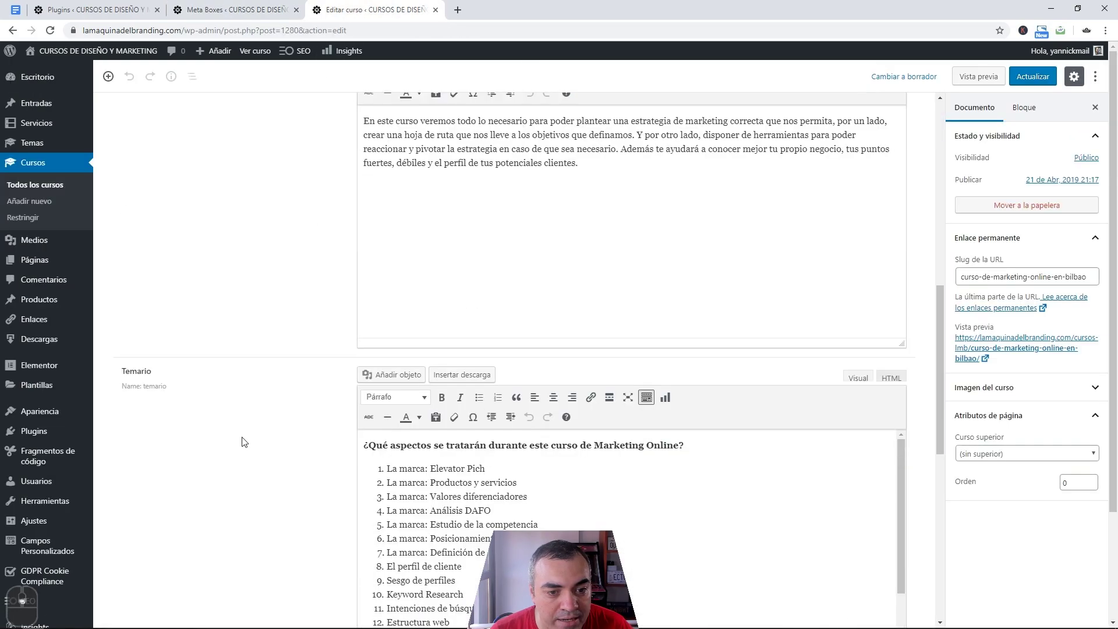
pyautogui.scroll(10, 242, 442)
pyautogui.press('F5')
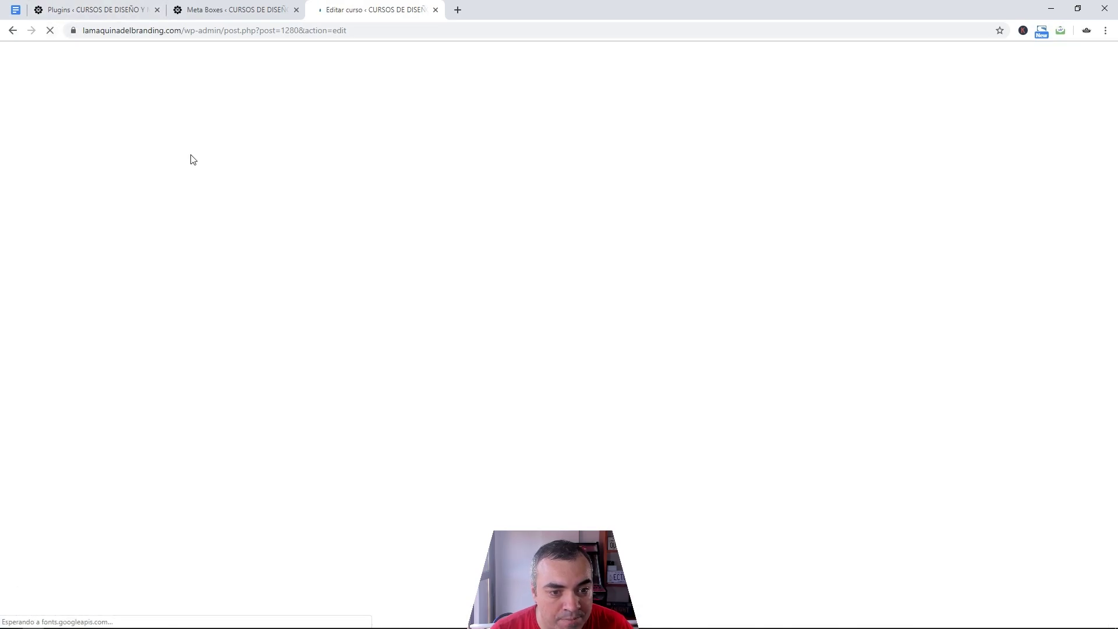
pyautogui.scroll(-2, 205, 245)
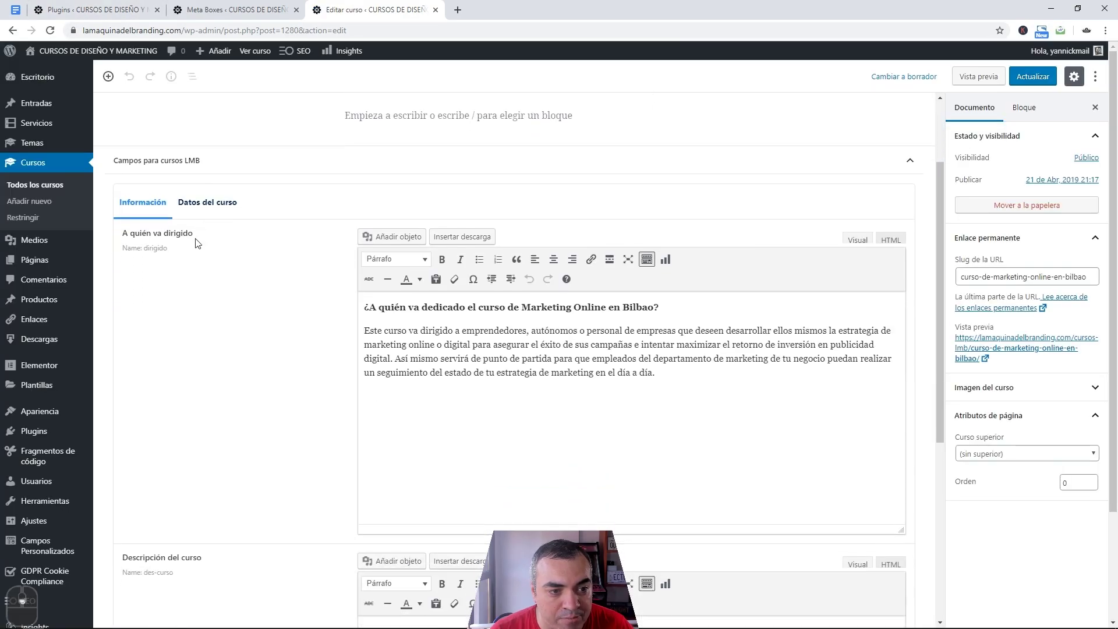
# Switch between the "Información" and "Datos del curso" horizontal tabs to examine the fields grouped in each.
pyautogui.click(219, 201)
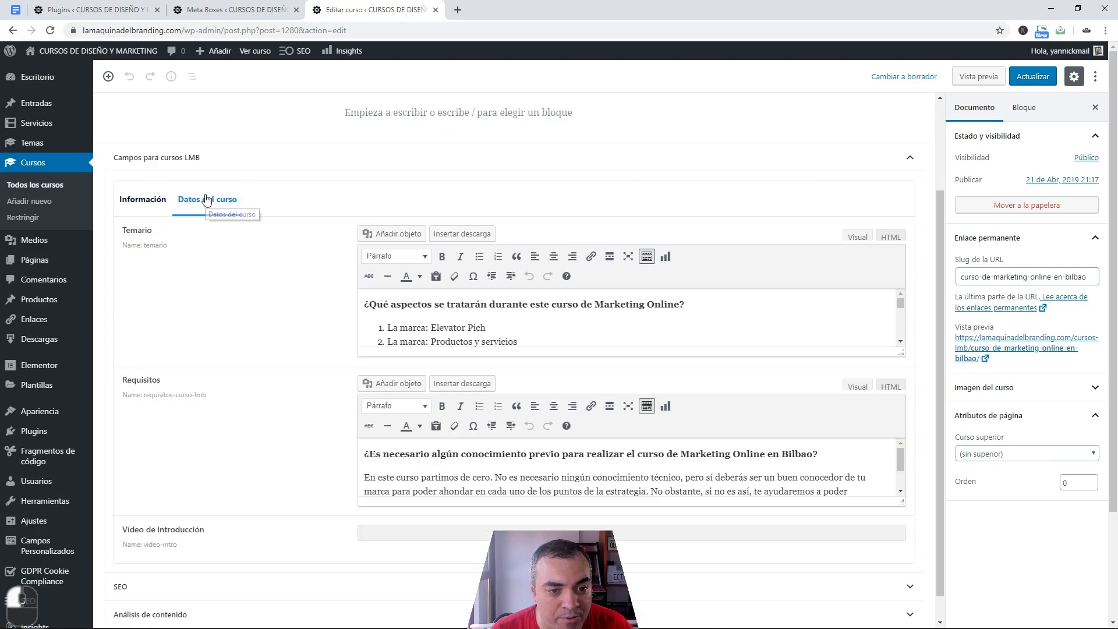
pyautogui.click(157, 203)
pyautogui.click(214, 203)
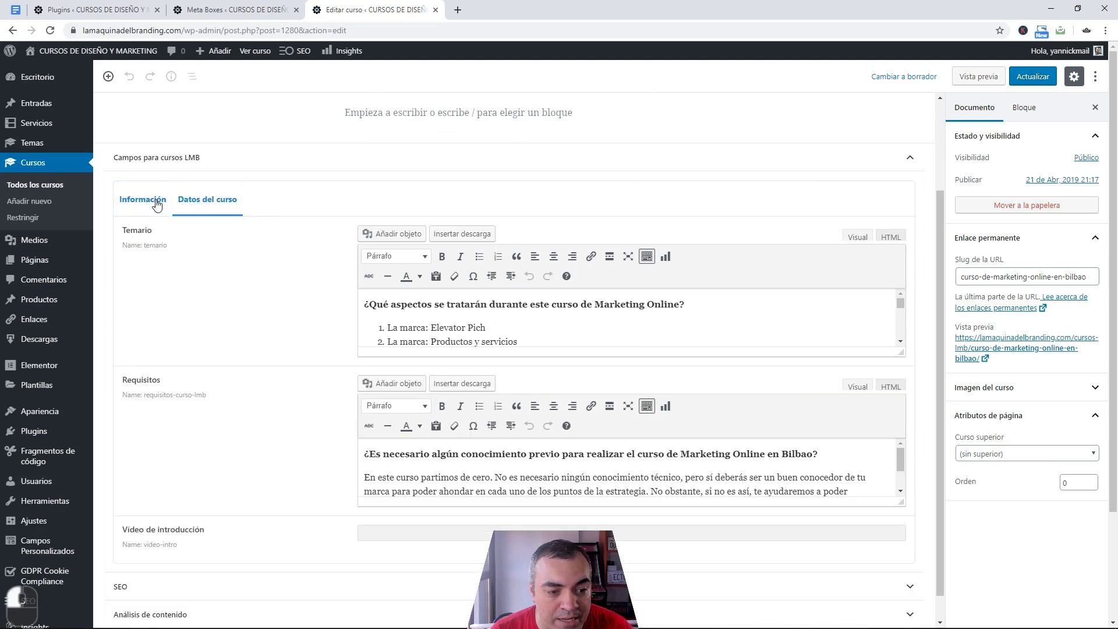
pyautogui.click(154, 204)
pyautogui.click(210, 201)
pyautogui.scroll(-1, 325, 322)
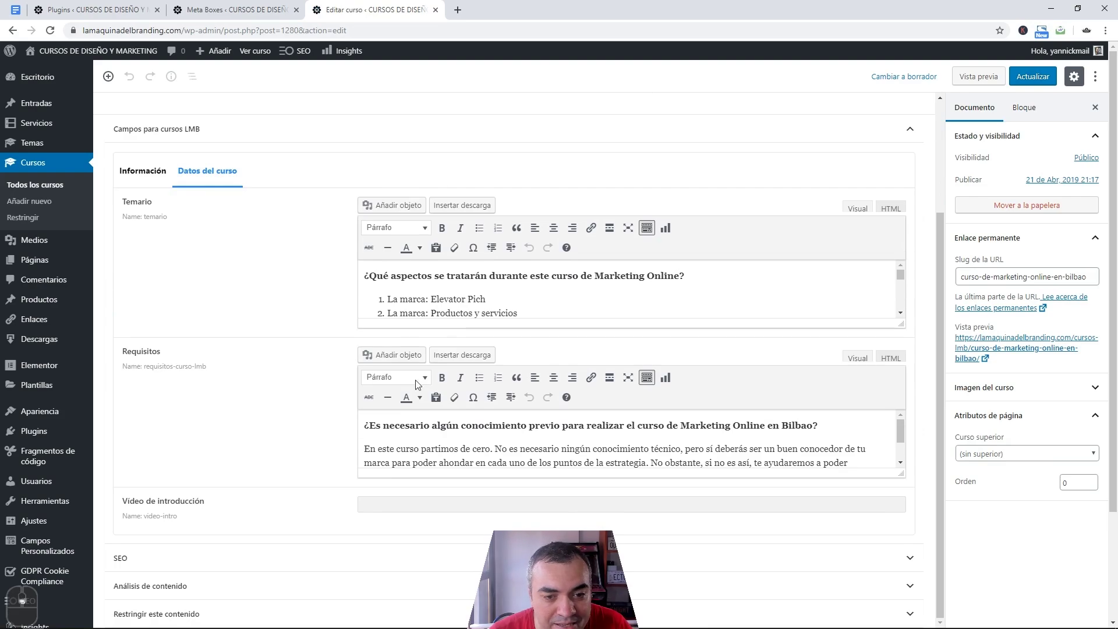
# Return to the meta box settings and set the "Información" field's object type to Accordion.
pyautogui.click(233, 9)
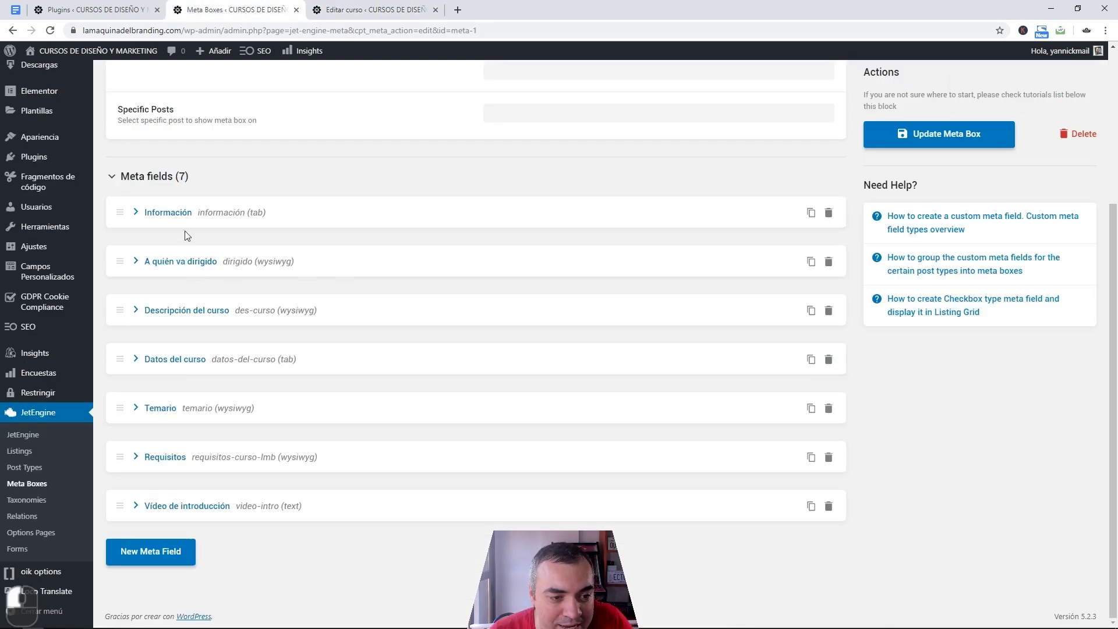
pyautogui.click(135, 213)
pyautogui.click(495, 354)
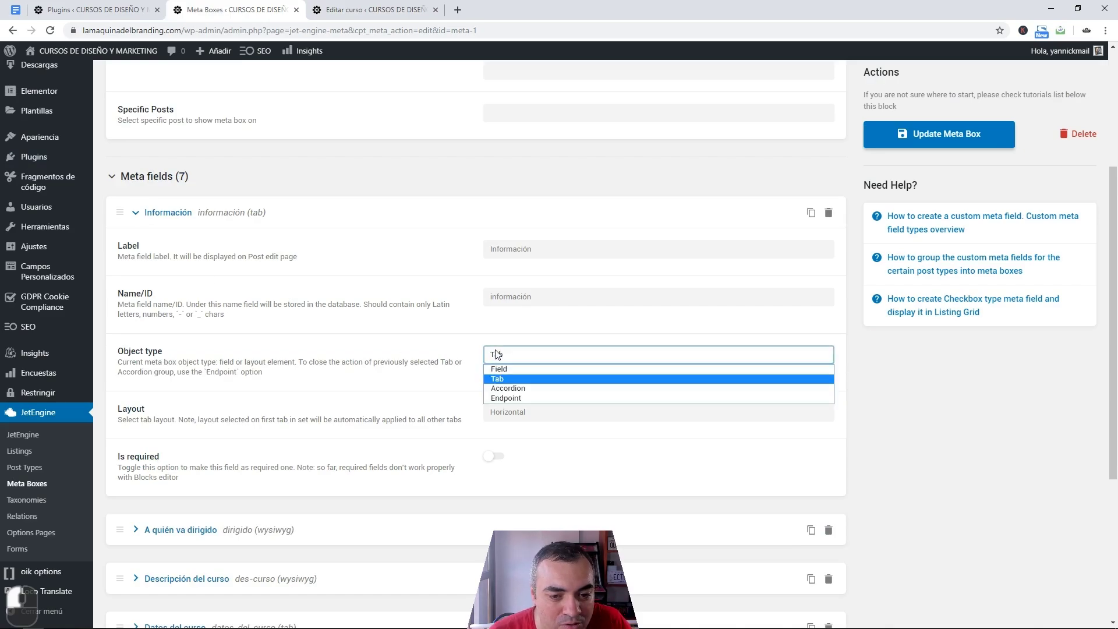
pyautogui.click(510, 388)
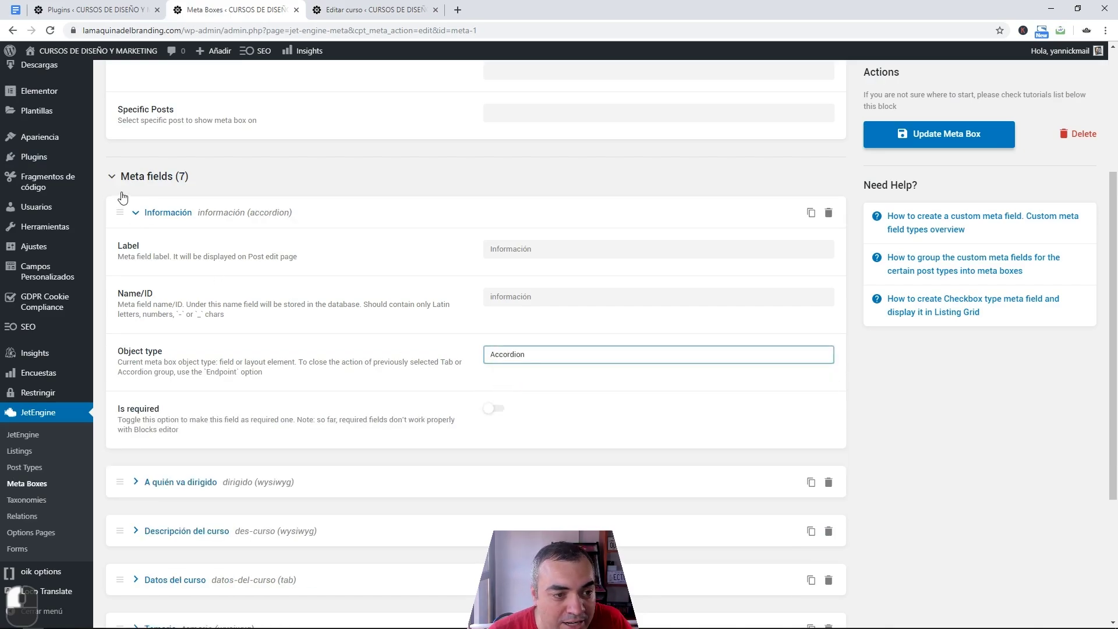
pyautogui.click(135, 213)
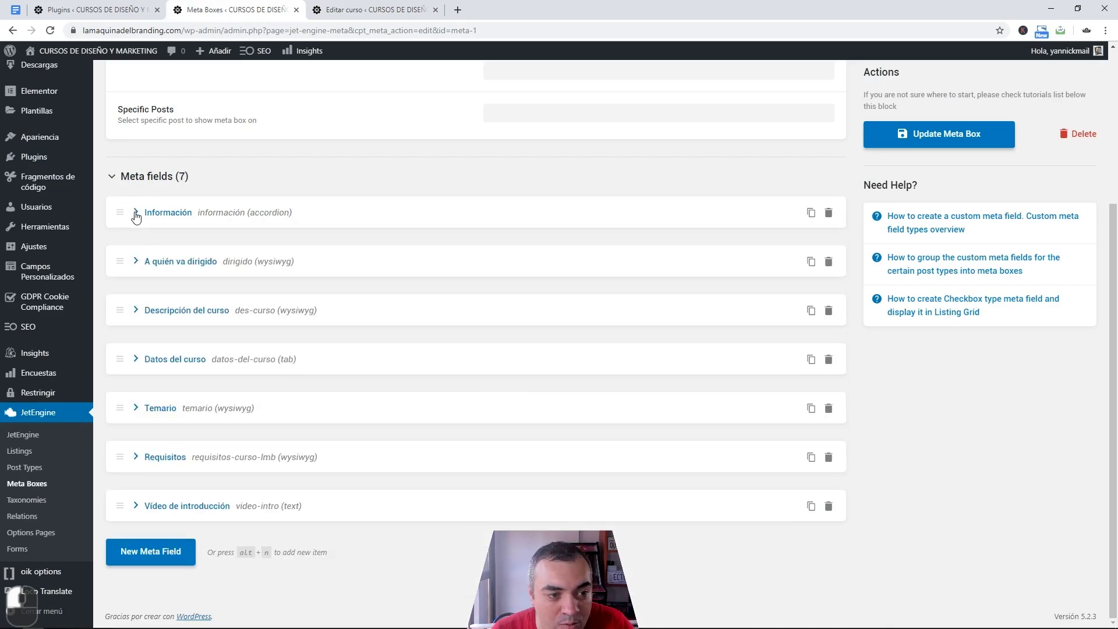
# Set the "Datos del curso" field's object type to Accordion and update the meta box.
pyautogui.click(134, 410)
pyautogui.click(134, 409)
pyautogui.click(138, 361)
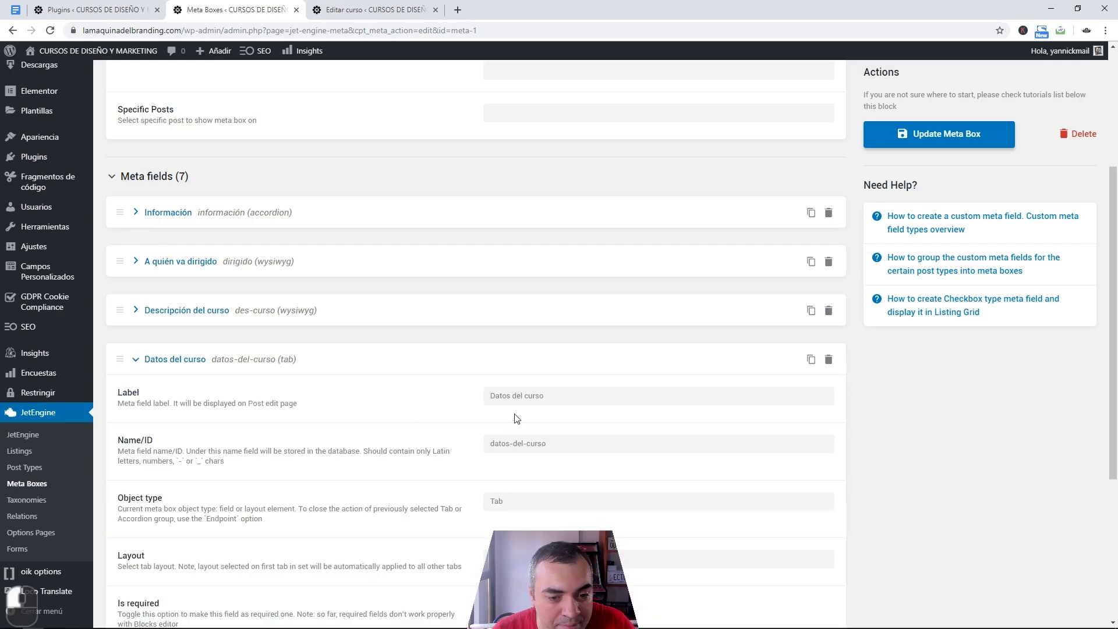
pyautogui.click(504, 501)
pyautogui.click(506, 531)
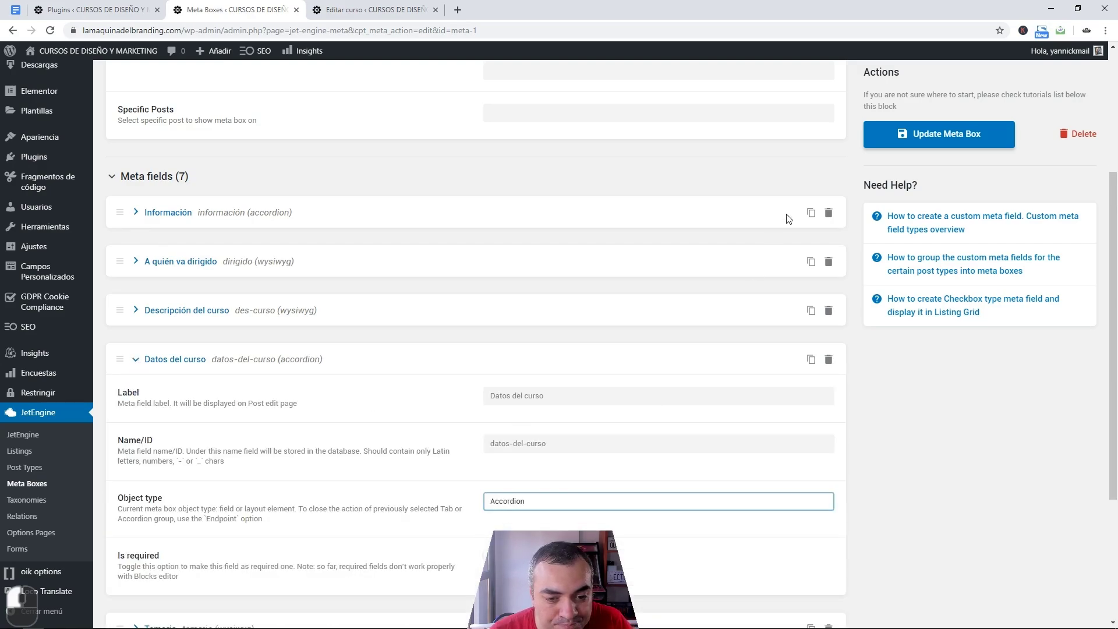
pyautogui.click(903, 137)
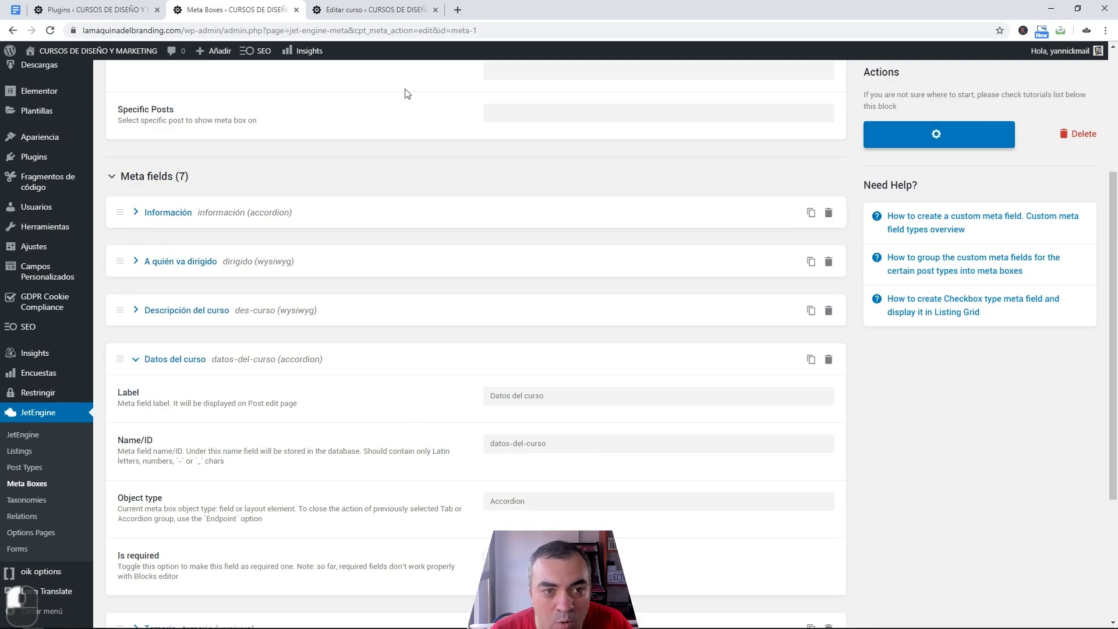
# Reload the course's edit page and expand and collapse the "Información" and "Datos del curso" accordion sections to examine them.
pyautogui.click(373, 10)
pyautogui.click(51, 30)
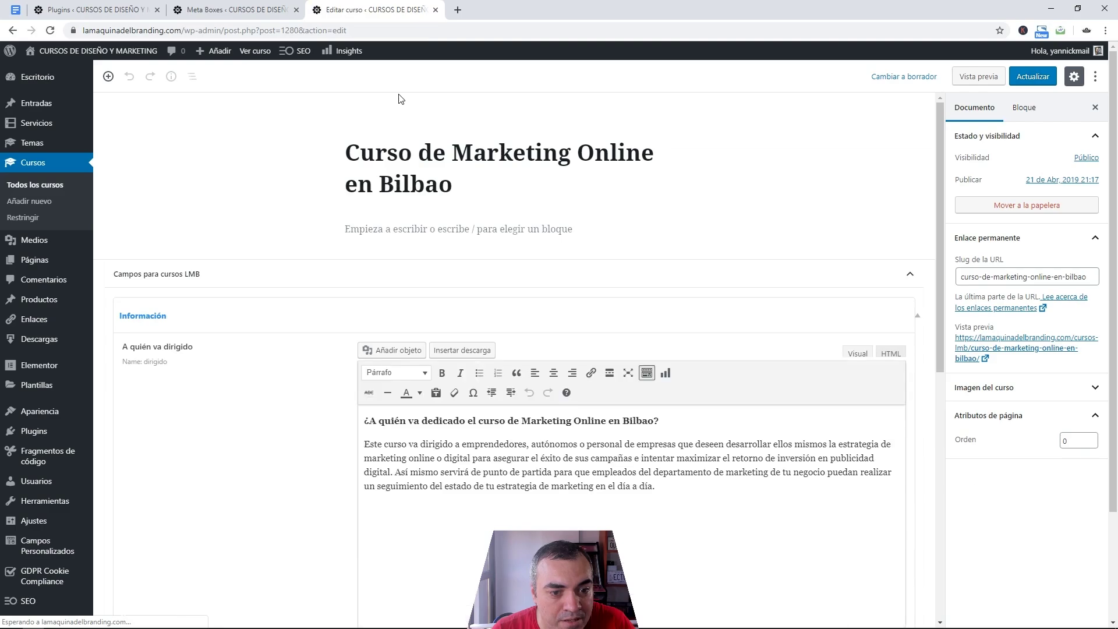
pyautogui.click(161, 315)
pyautogui.scroll(-2, 154, 454)
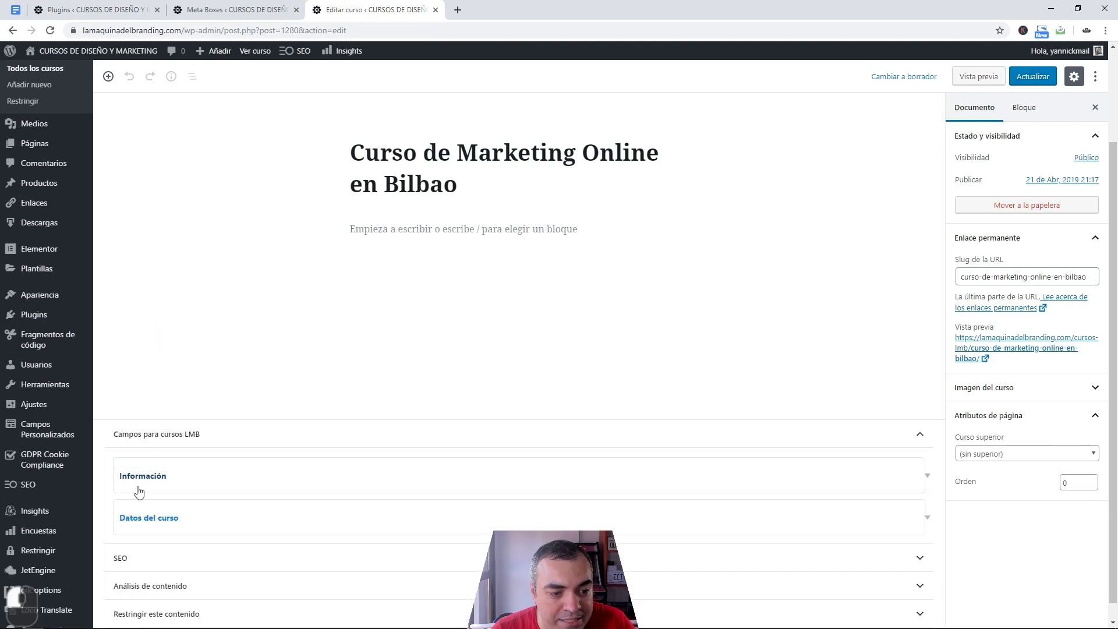
pyautogui.click(169, 518)
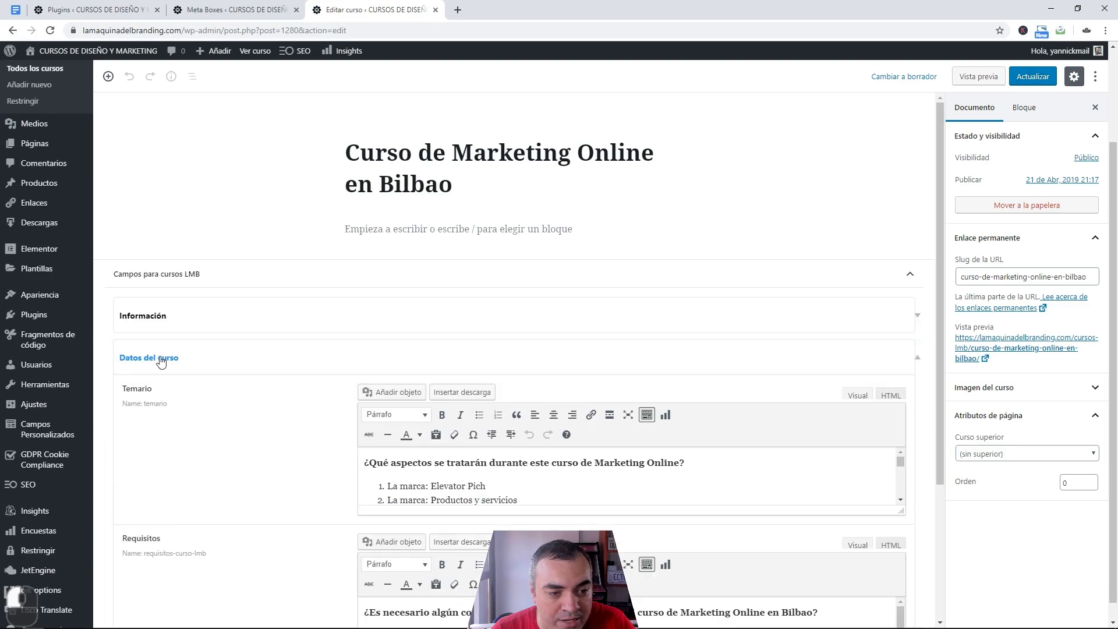
pyautogui.click(159, 316)
pyautogui.click(161, 320)
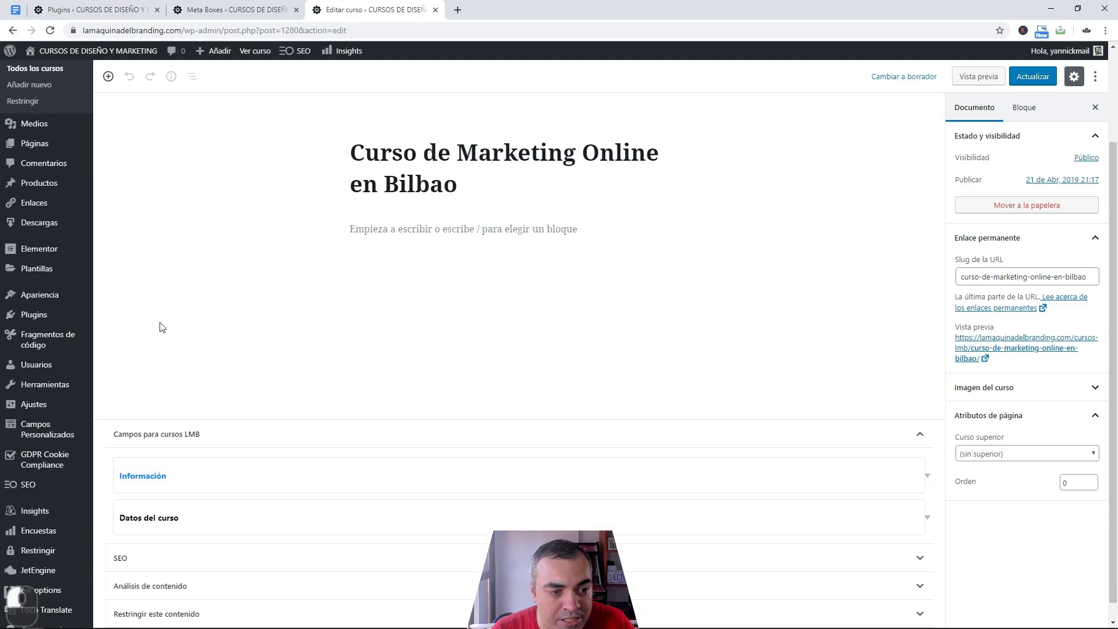
# Return to the meta box settings, set the "Datos del curso" field's object type to Tab, and collapse the field.
pyautogui.click(216, 10)
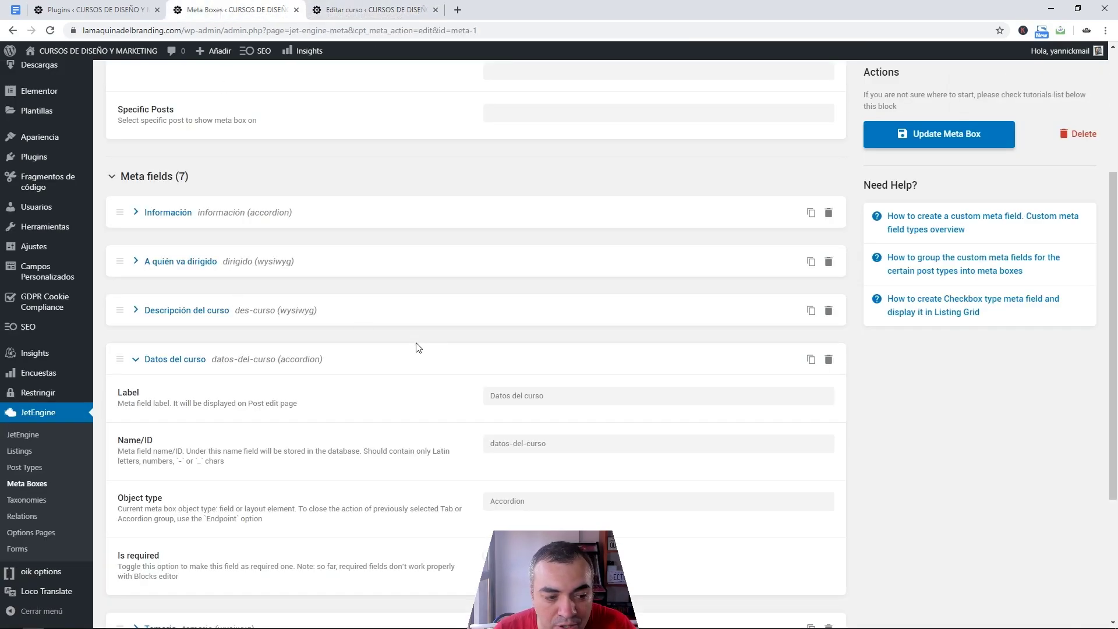
pyautogui.click(372, 10)
pyautogui.click(221, 7)
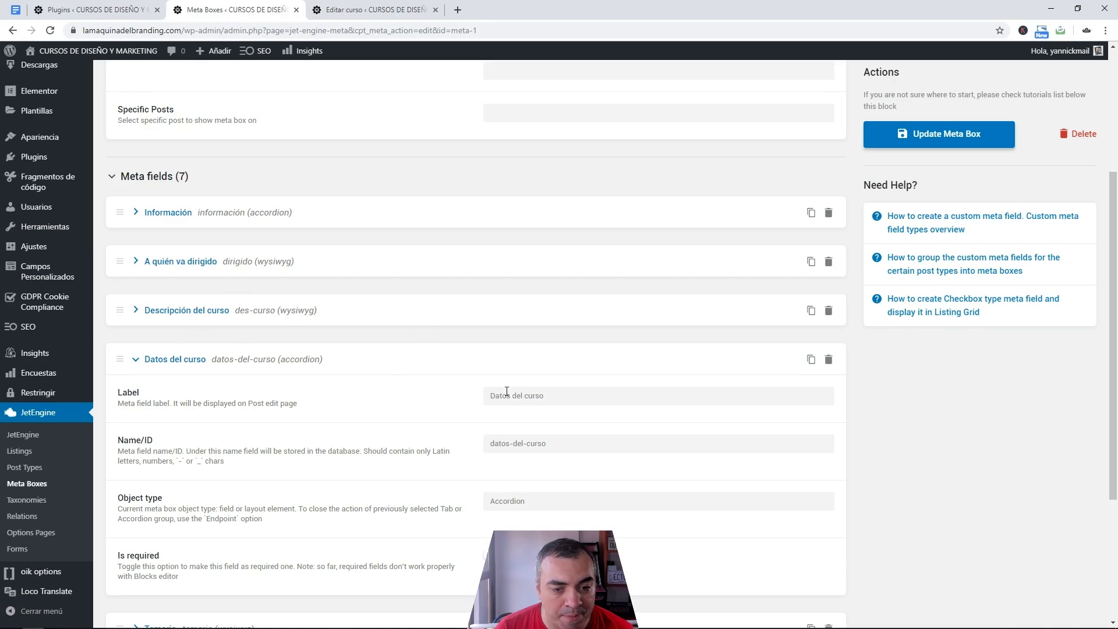
pyautogui.click(536, 501)
pyautogui.click(517, 525)
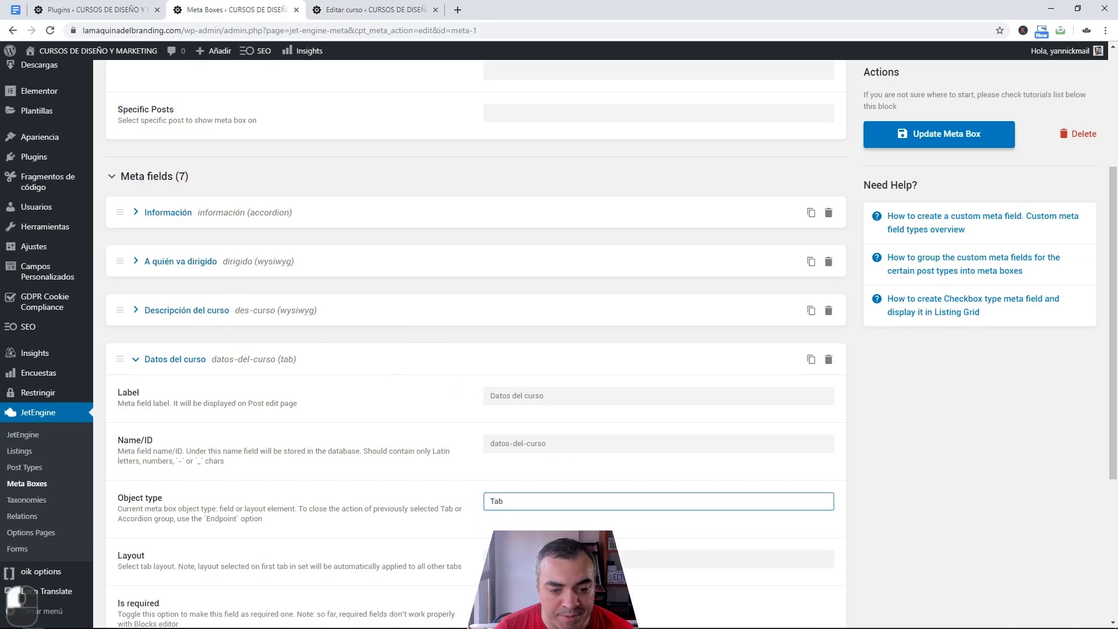
pyautogui.click(136, 362)
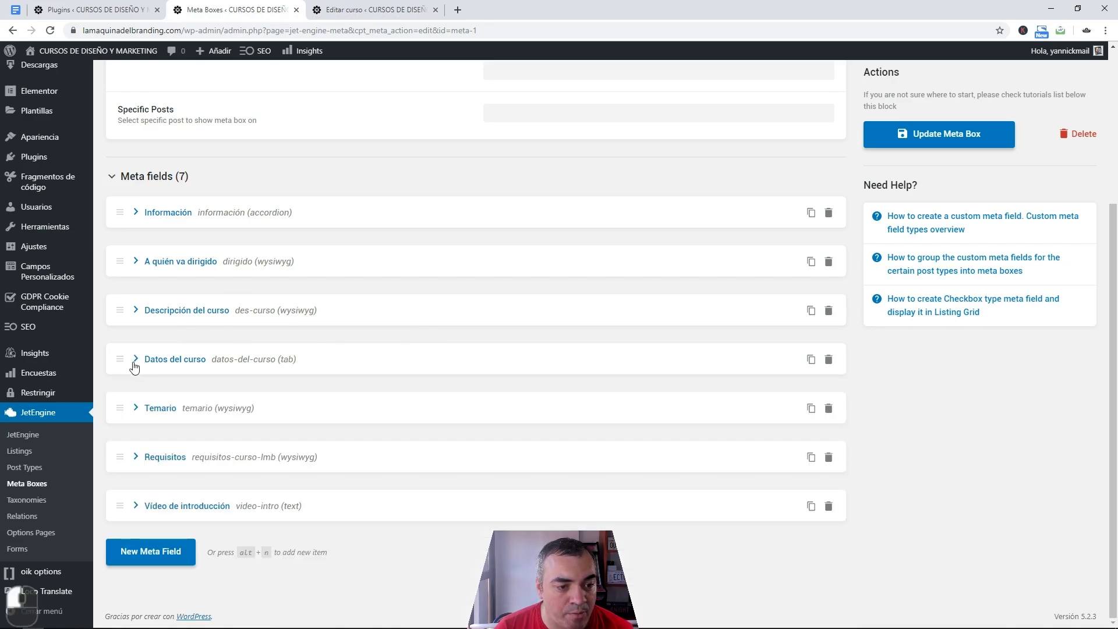
# Set the "Información" field's object type to Tab with a Vertical layout and update the meta box.
pyautogui.click(135, 212)
pyautogui.click(517, 354)
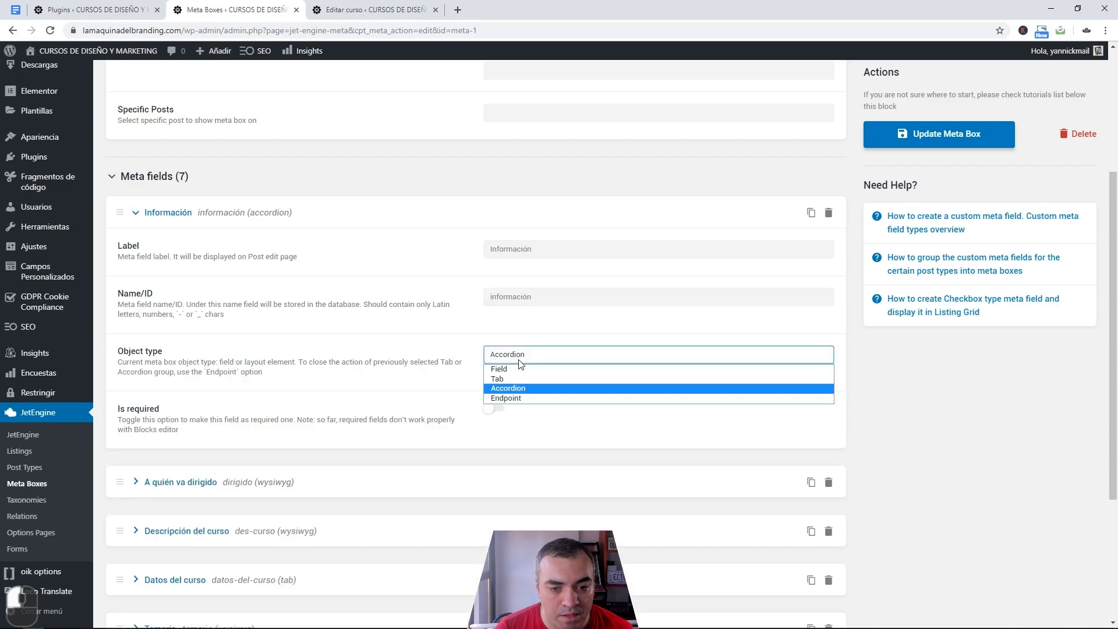
pyautogui.click(516, 378)
pyautogui.click(516, 412)
pyautogui.click(516, 431)
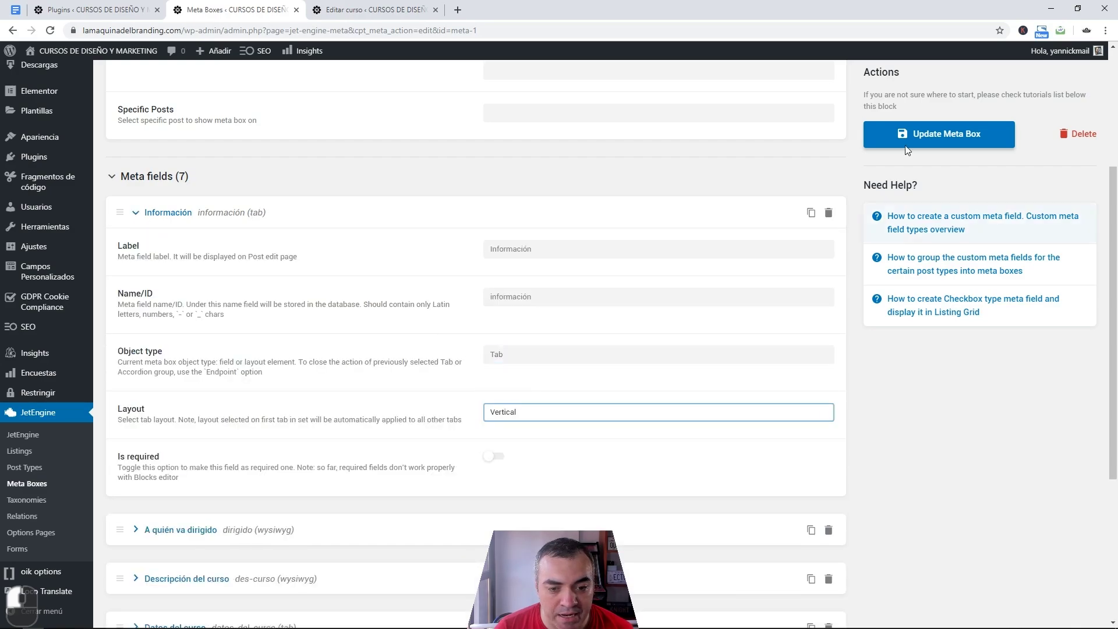
# Reload the course's edit page and switch between the "Información" and "Datos del curso" vertical tabs to examine the layout.
pyautogui.click(373, 10)
pyautogui.click(50, 30)
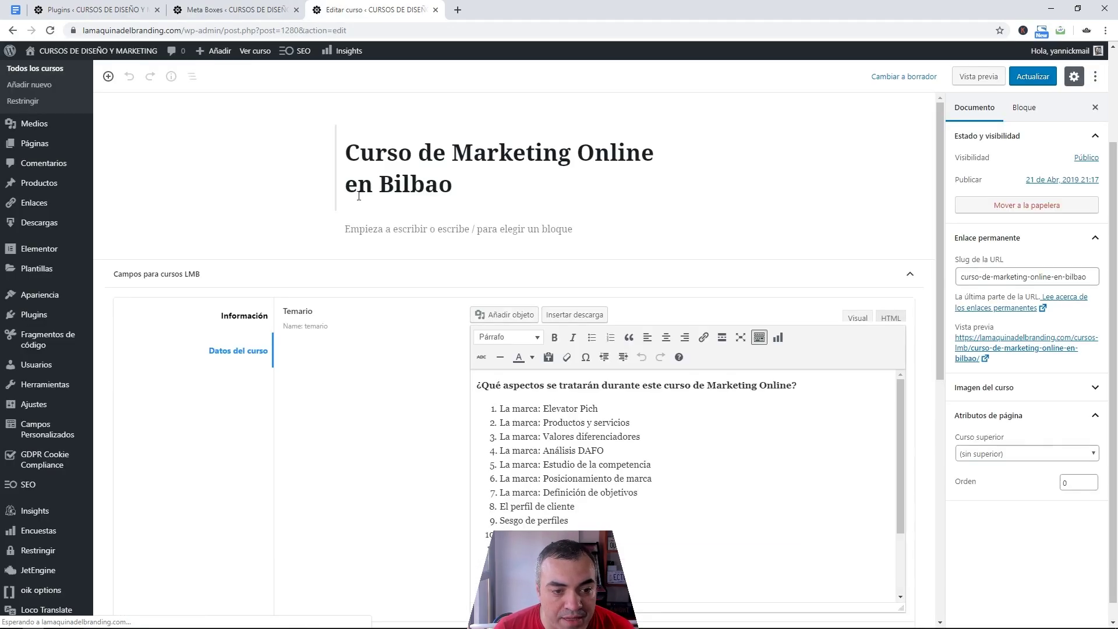
pyautogui.click(255, 322)
pyautogui.click(252, 349)
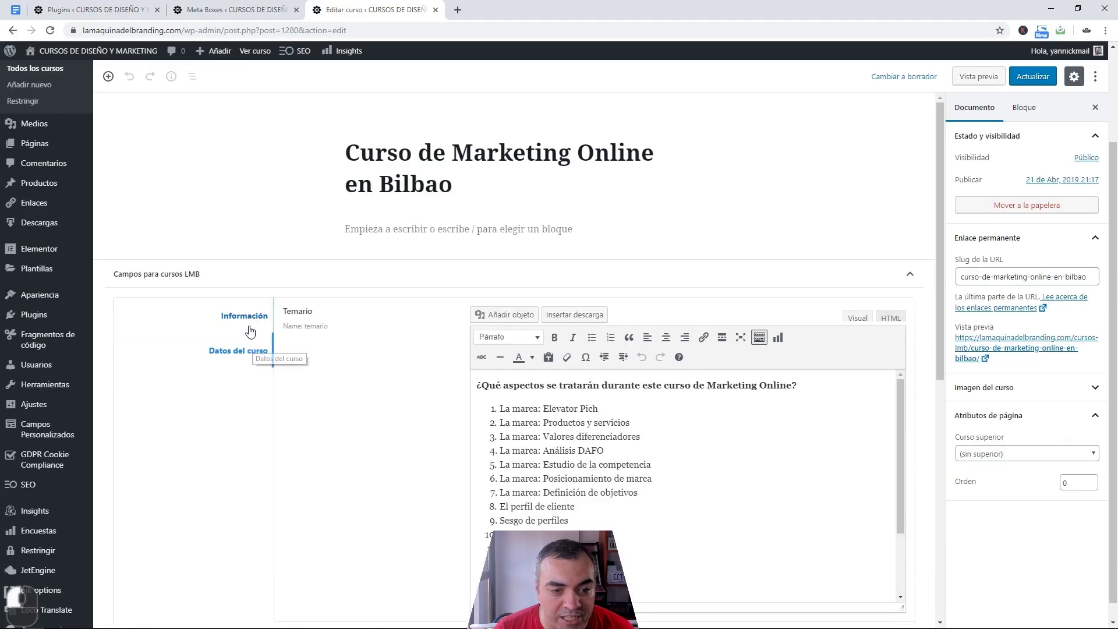
pyautogui.click(249, 319)
pyautogui.click(249, 351)
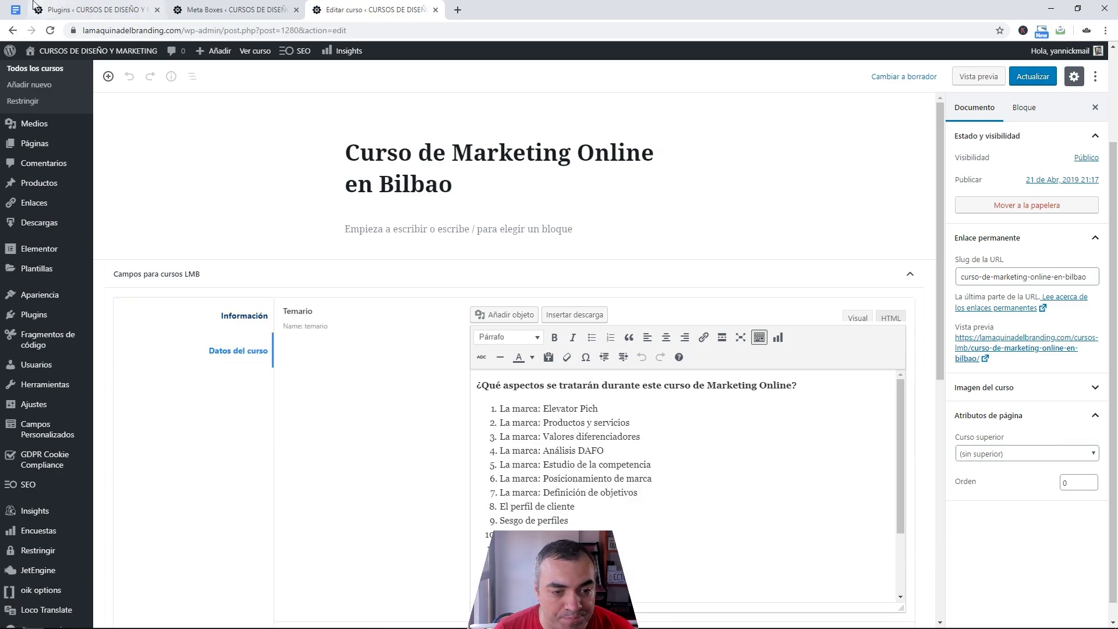
# Close the course page and open the post "MARKETING y BRANDING: ¿Cuánto cuesta ser mejor que tu competencia?" from the posts list for editing.
pyautogui.hotkey('ctrl', 'w')
pyautogui.click(149, 111)
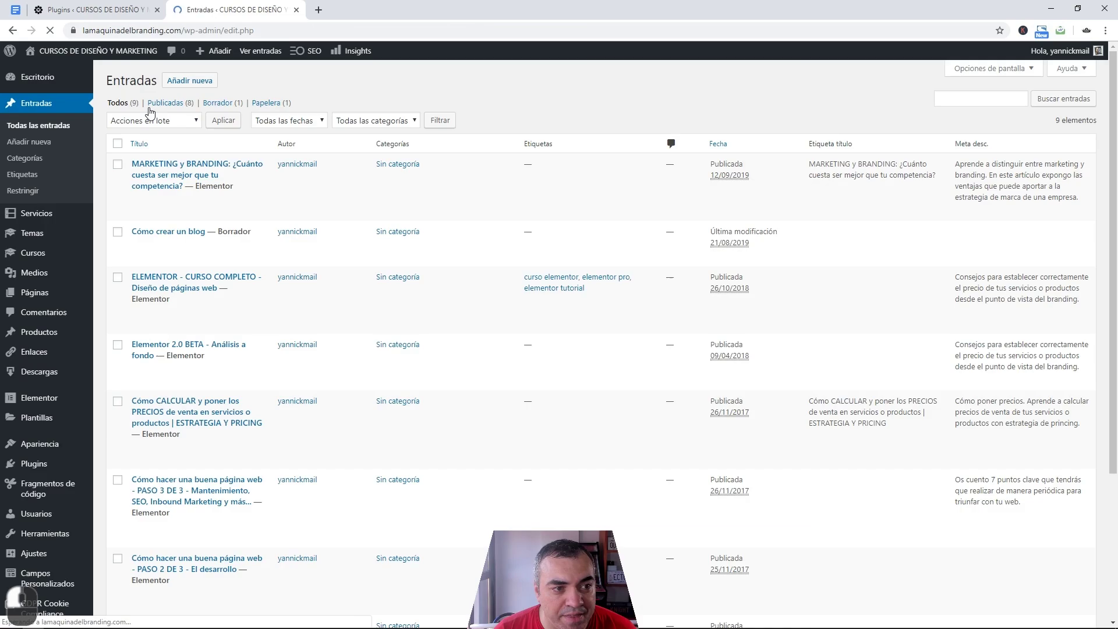
pyautogui.click(179, 169)
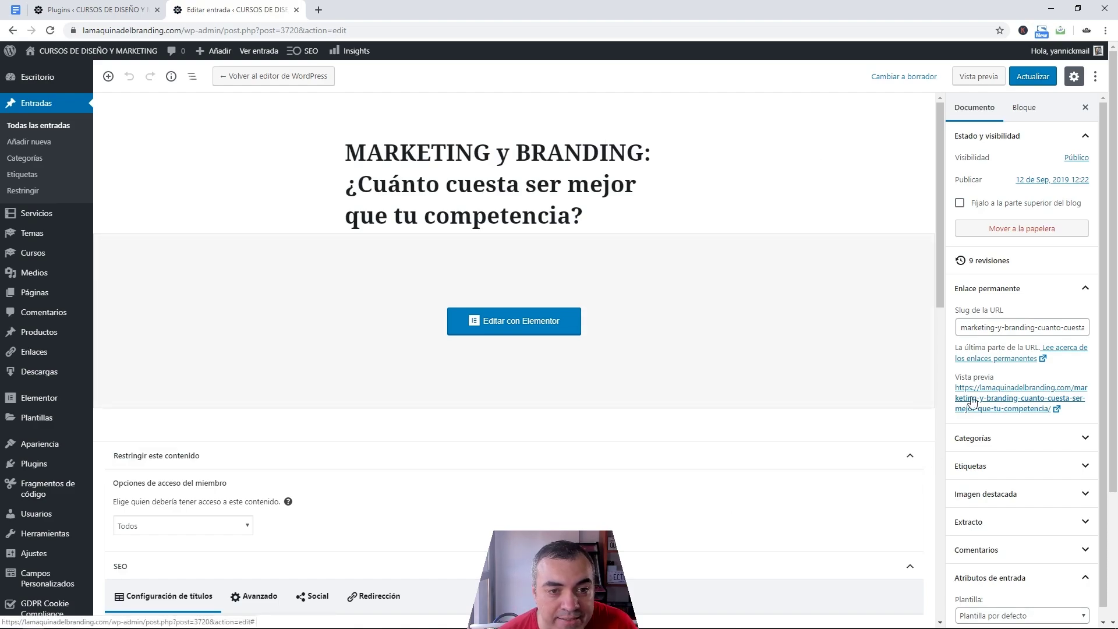
# Collapse the post's SEO section and look over the other sections below the content.
pyautogui.scroll(-2, 526, 457)
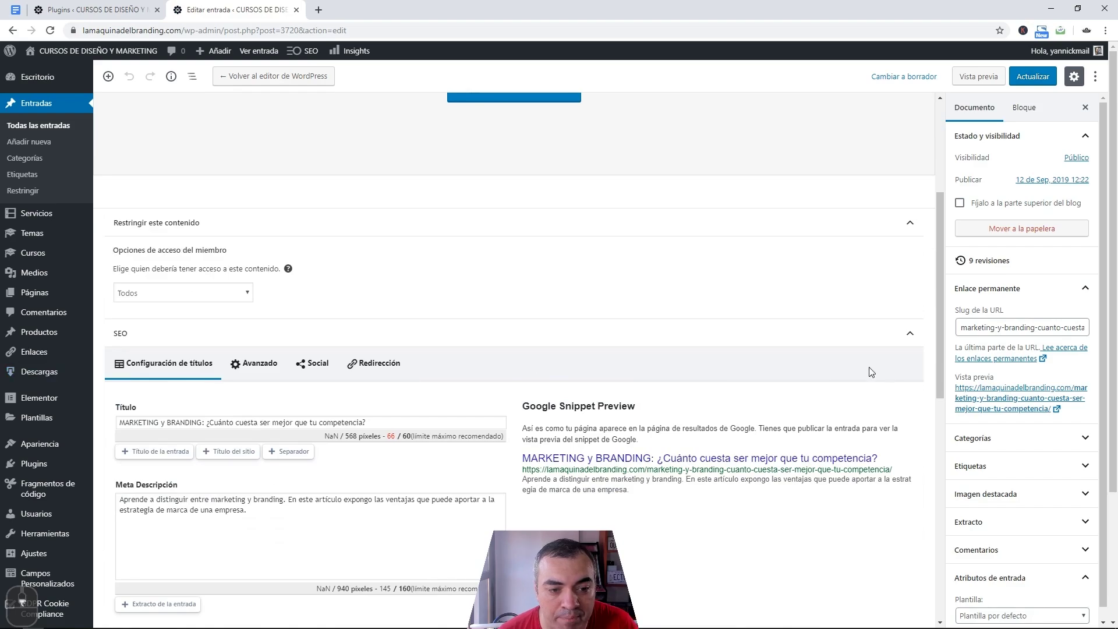
pyautogui.click(910, 333)
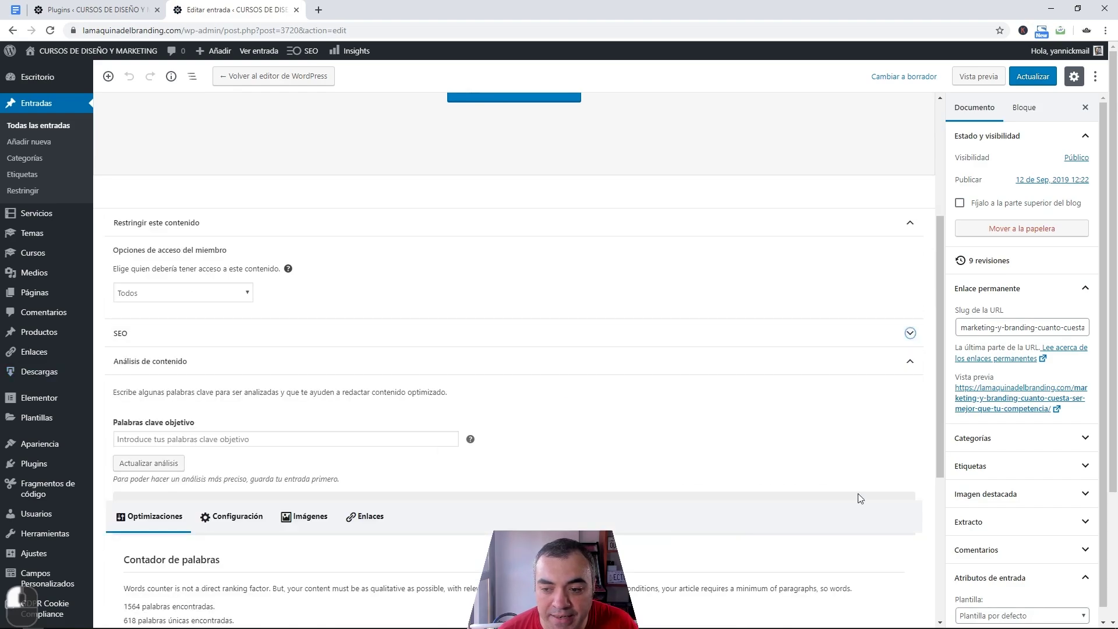
pyautogui.scroll(-1, 461, 433)
pyautogui.scroll(5, 461, 433)
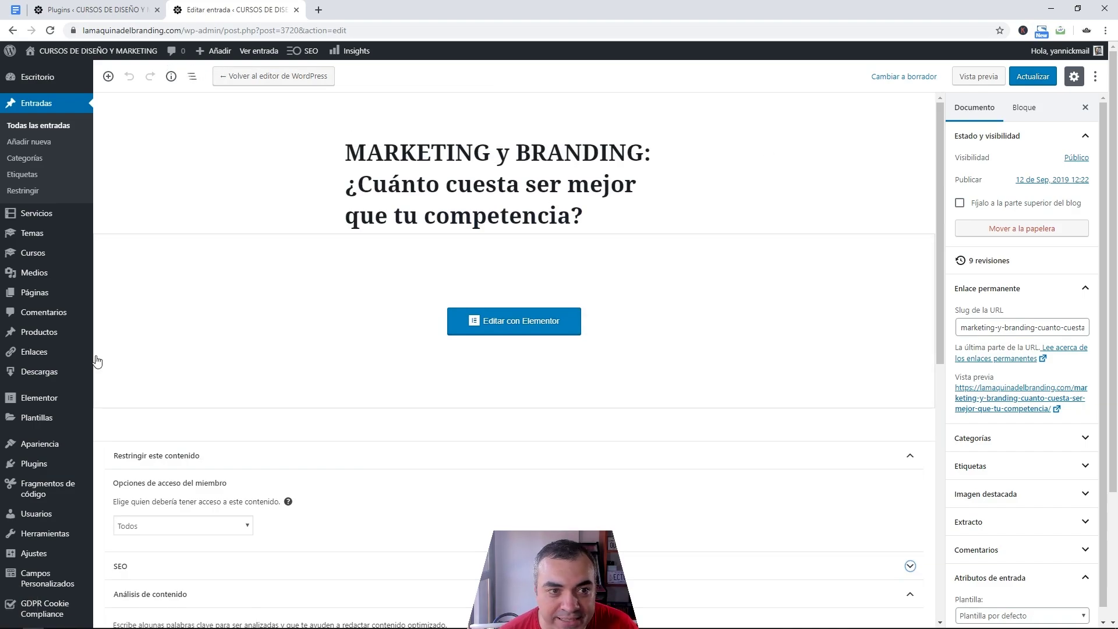
# Open the built-in "Entradas" post type for editing from JetEngine's custom post types list.
pyautogui.scroll(-2, 51, 438)
pyautogui.scroll(-1, 51, 437)
pyautogui.moveTo(47, 551)
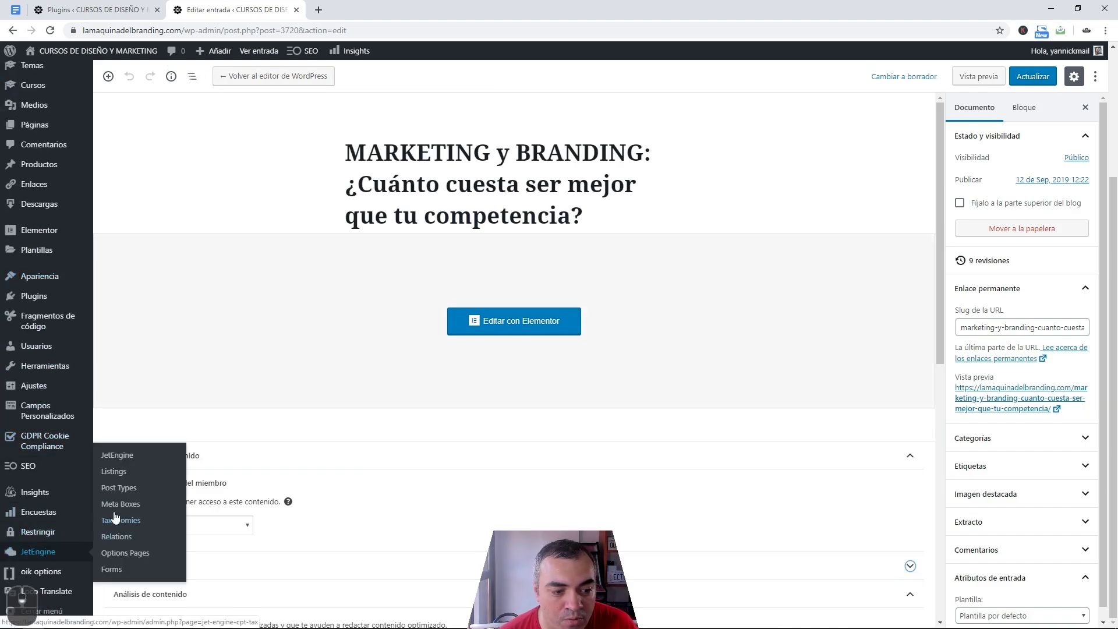
pyautogui.click(128, 492)
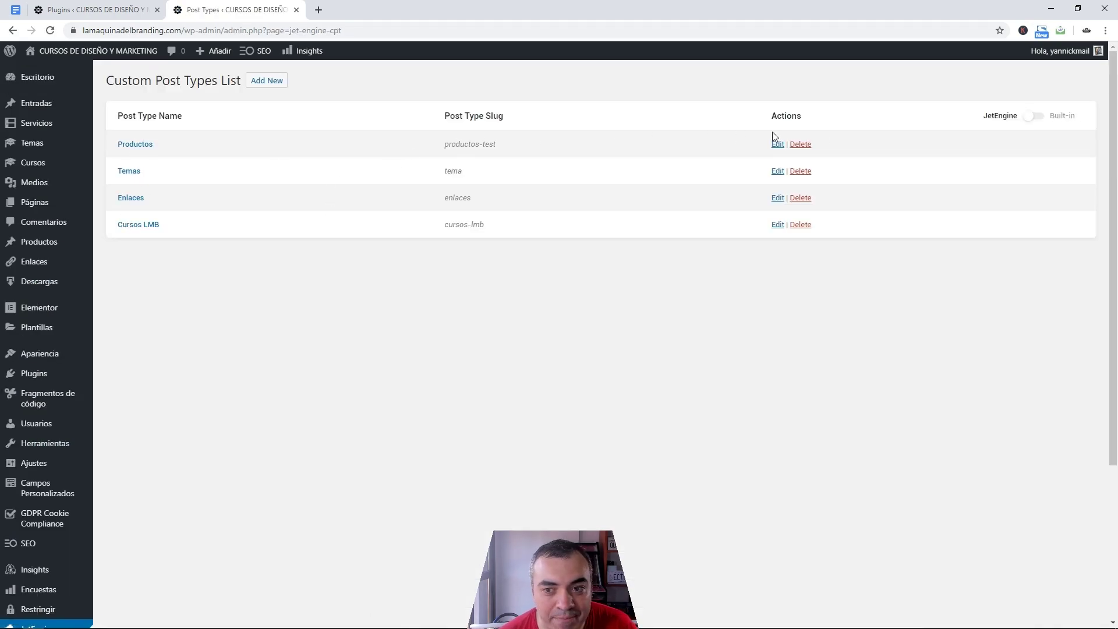
pyautogui.moveTo(1079, 120); pyautogui.dragTo(984, 118)
pyautogui.click(959, 111)
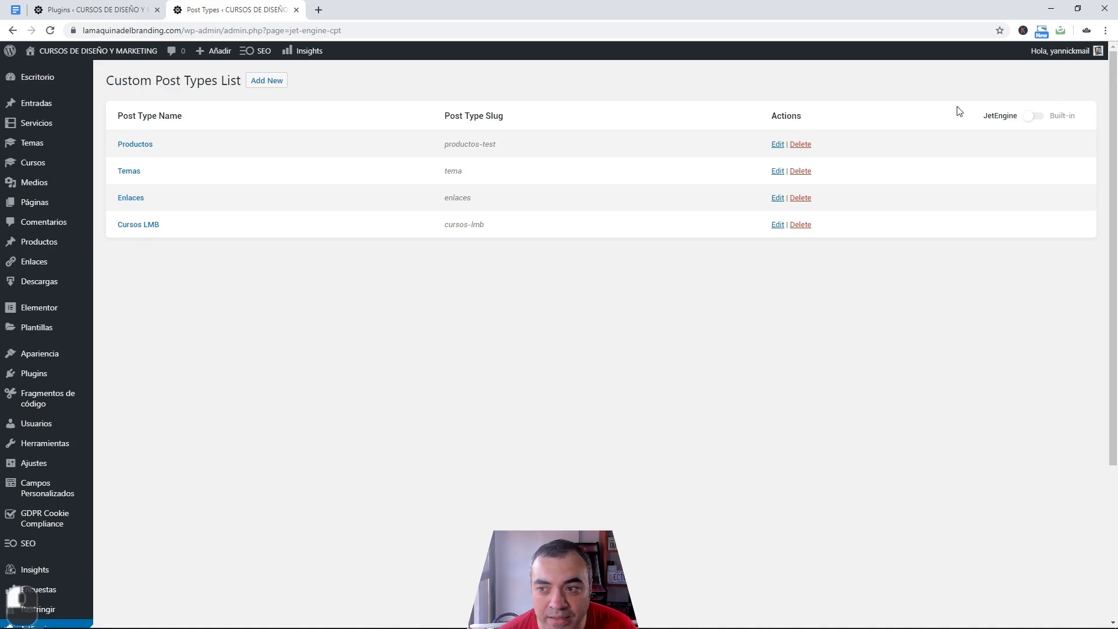
pyautogui.click(1034, 117)
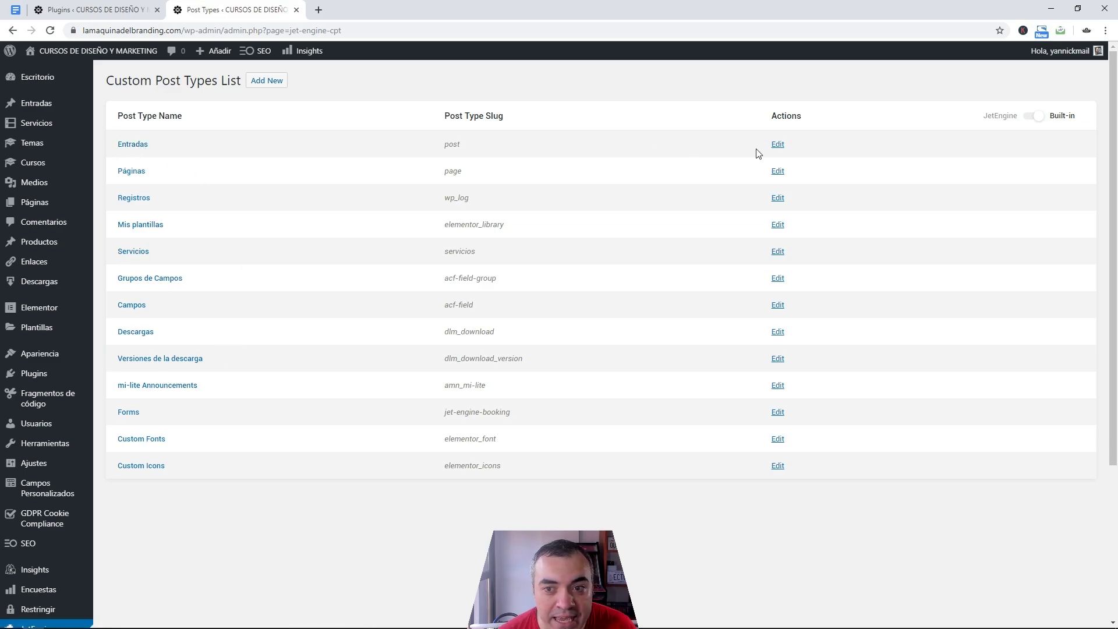
pyautogui.click(778, 146)
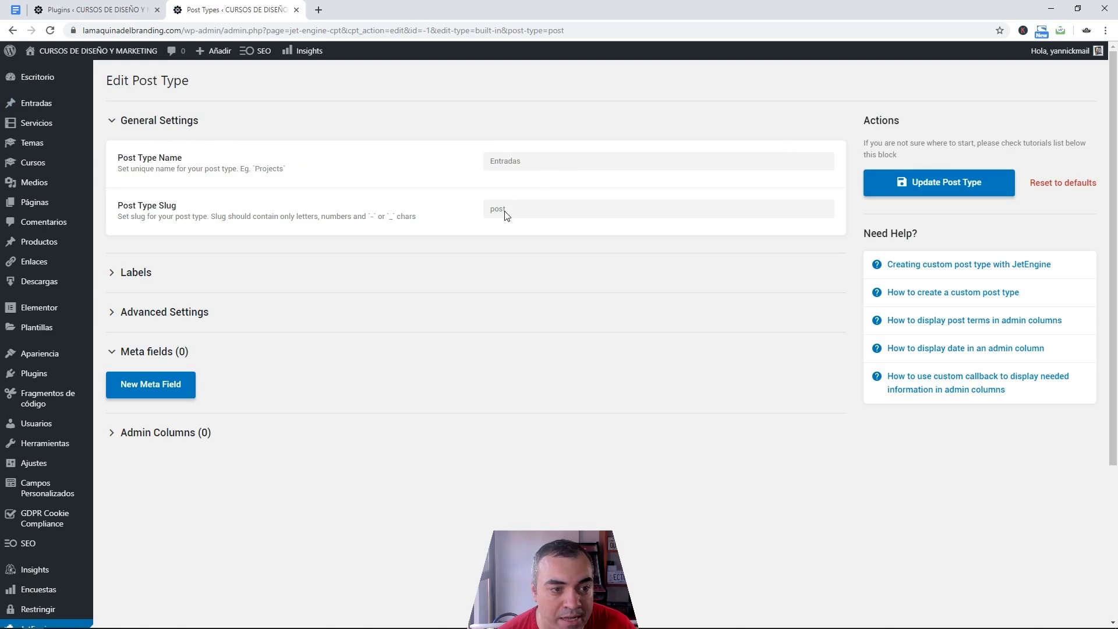
# Expand the Labels and Advanced Settings sections of the "Entradas" post type and look through their options.
pyautogui.click(201, 272)
pyautogui.scroll(-9, 353, 300)
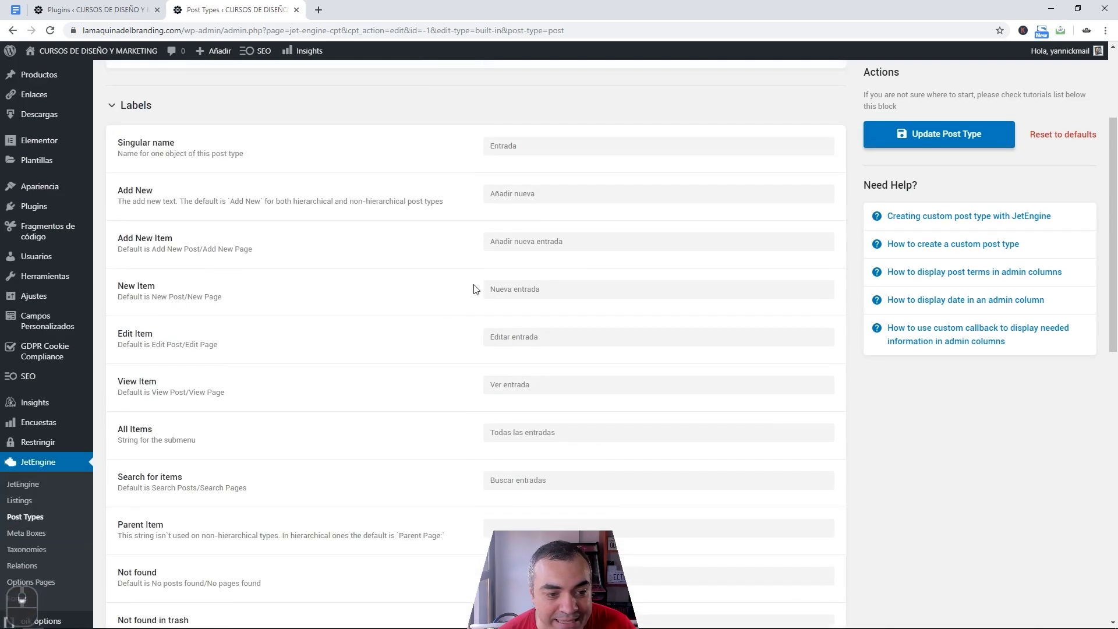
pyautogui.scroll(-4, 545, 275)
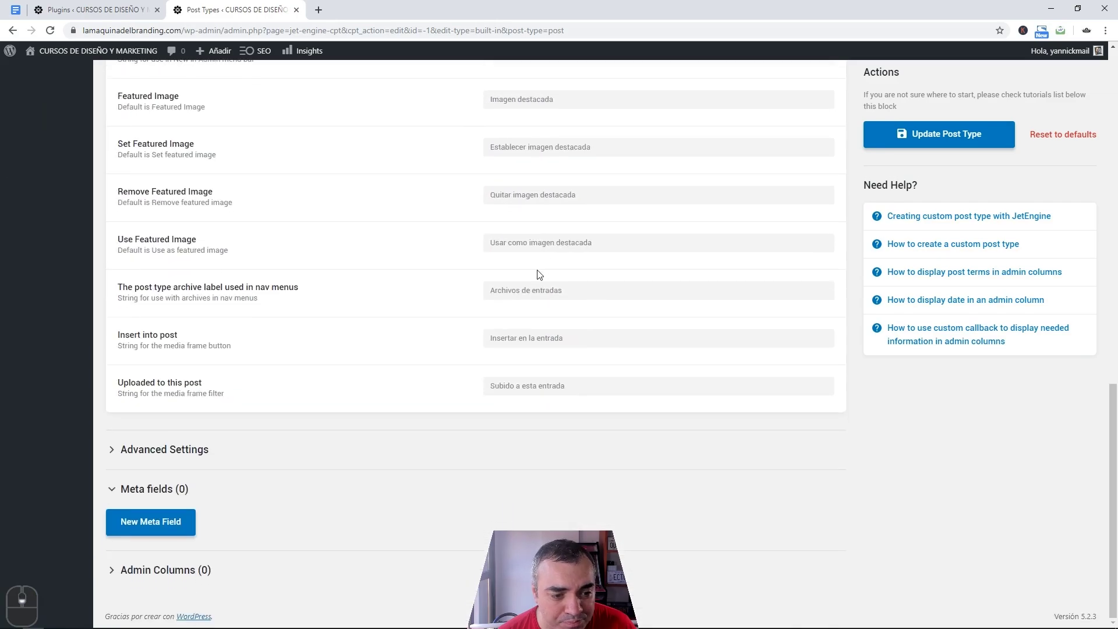
pyautogui.click(179, 460)
pyautogui.scroll(-10, 186, 457)
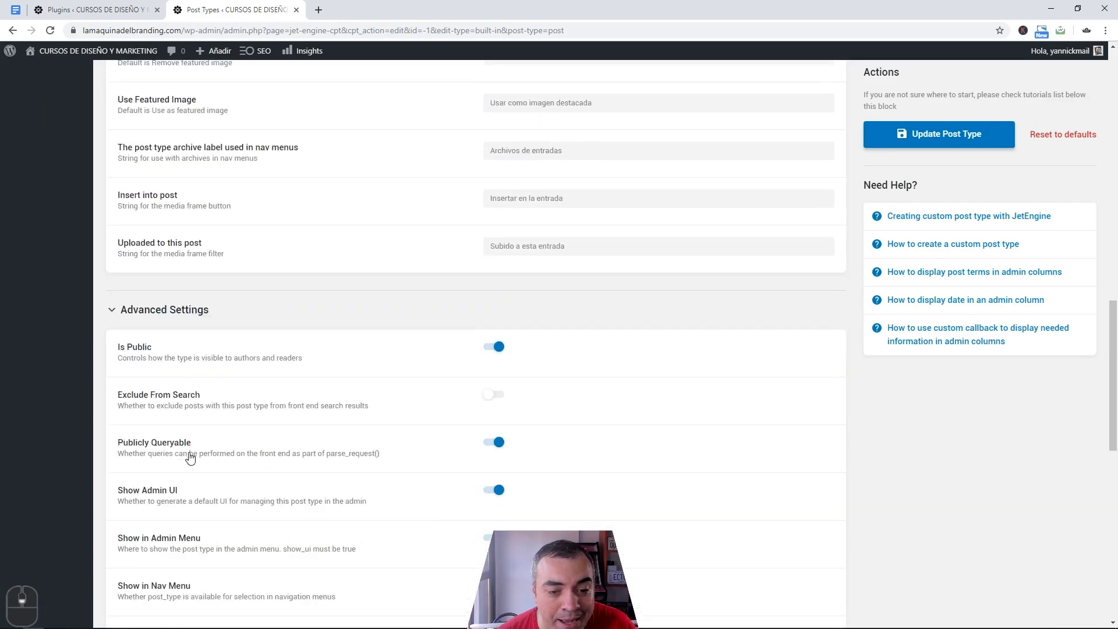
pyautogui.scroll(-3, 361, 349)
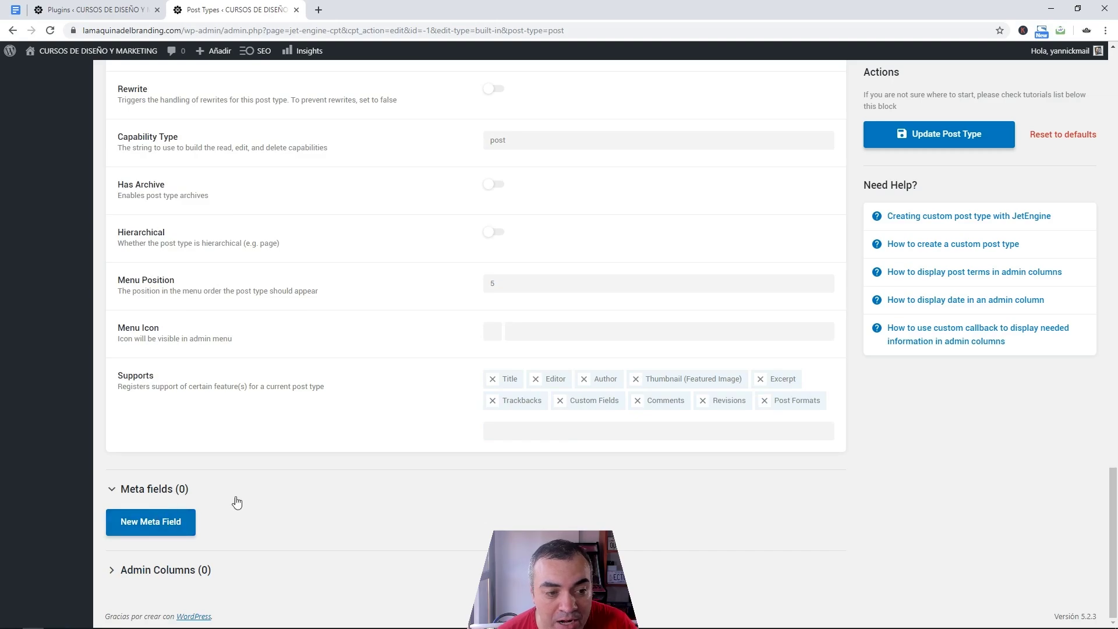
# Add a new meta field labelled "Icono" to the "Entradas" post type.
pyautogui.click(187, 518)
pyautogui.scroll(-4, 332, 474)
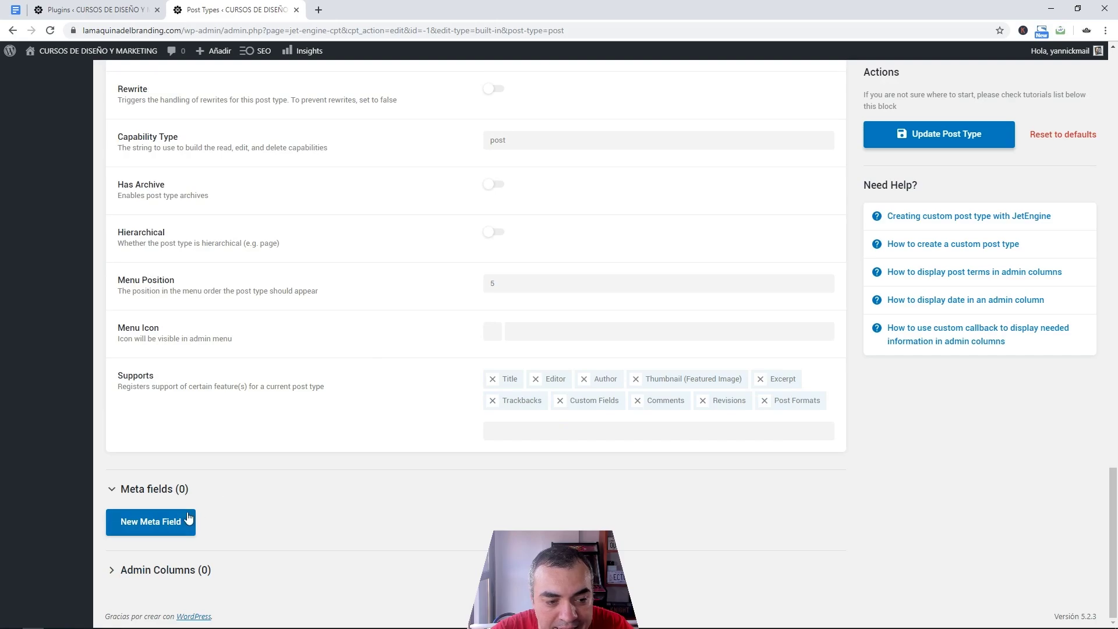
pyautogui.click(185, 521)
pyautogui.scroll(-4, 341, 474)
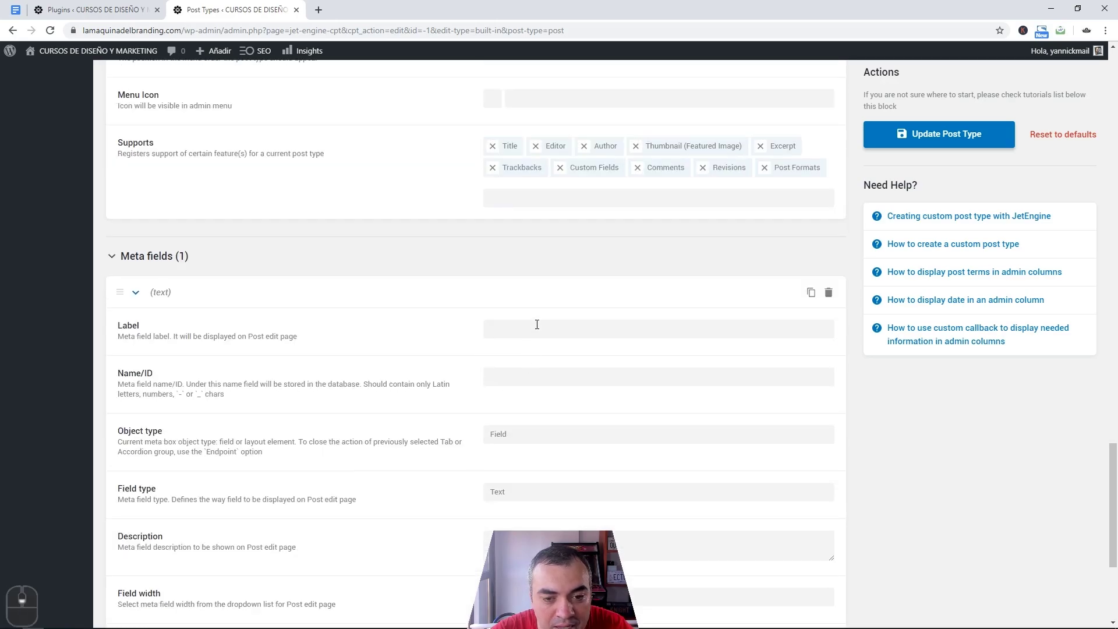
pyautogui.click(537, 324)
pyautogui.press('shift')
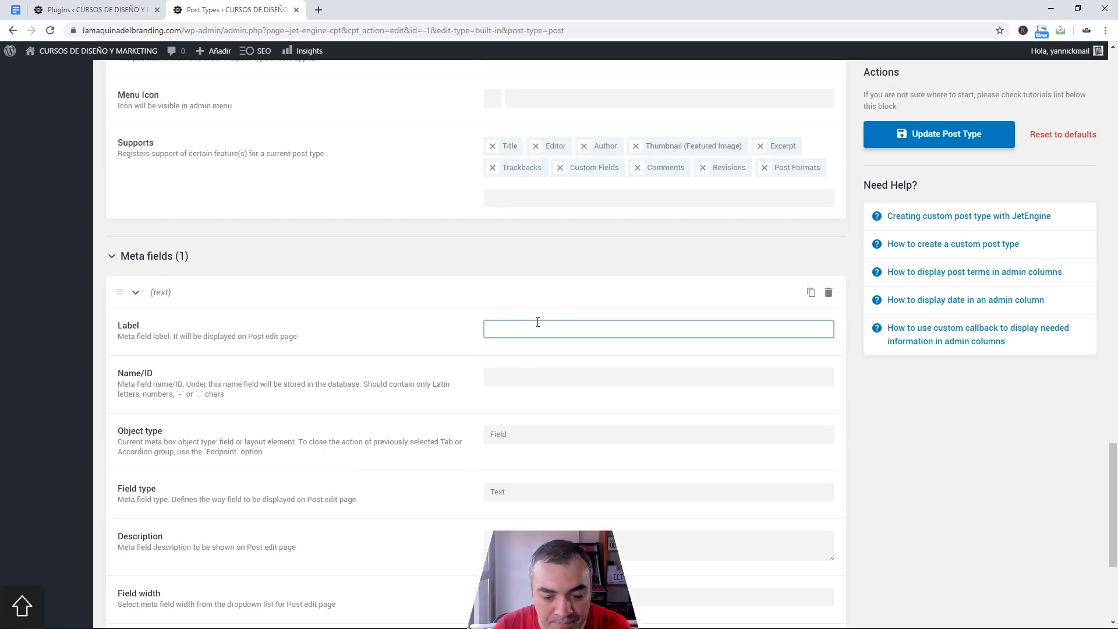
pyautogui.write('Ico')
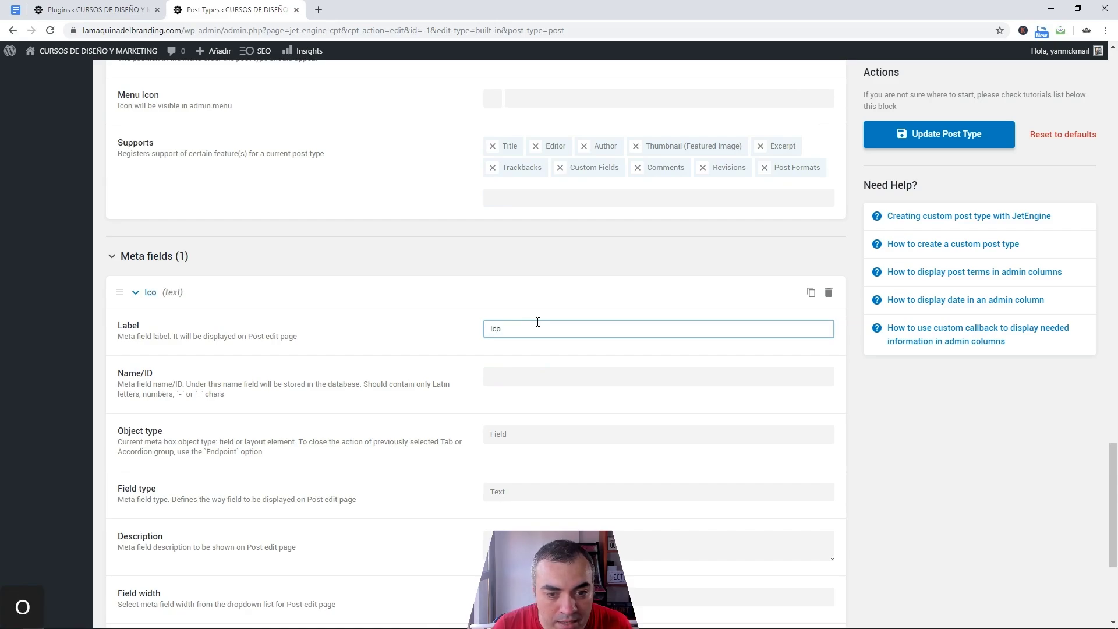
pyautogui.write('no')
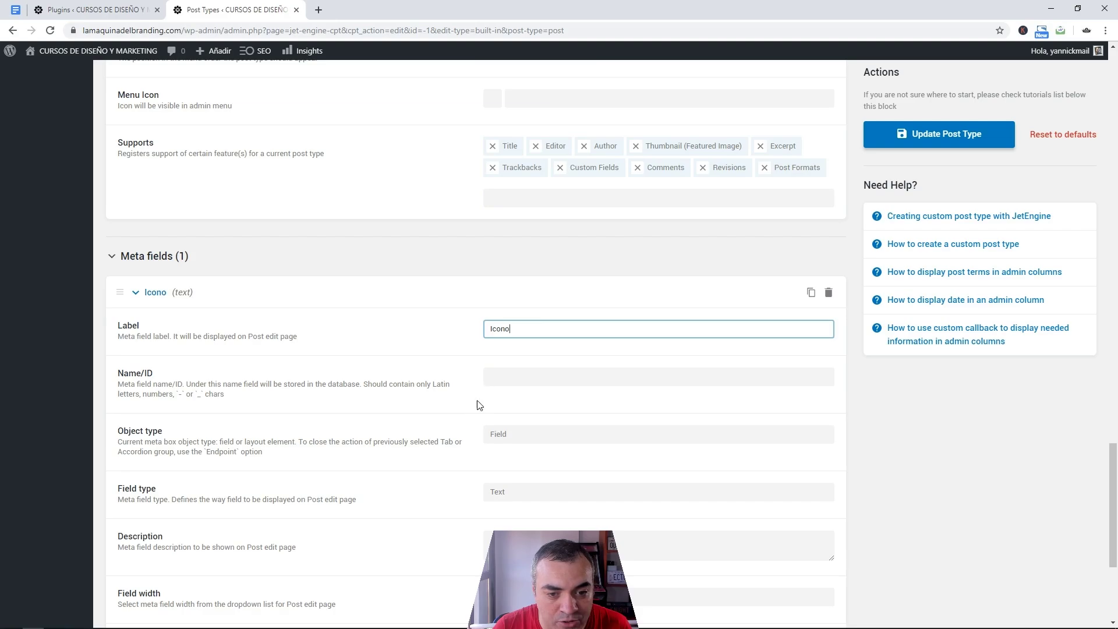
pyautogui.click(526, 383)
# Keep the "Icono" field's object type as Field and set its field type to Media.
pyautogui.click(526, 438)
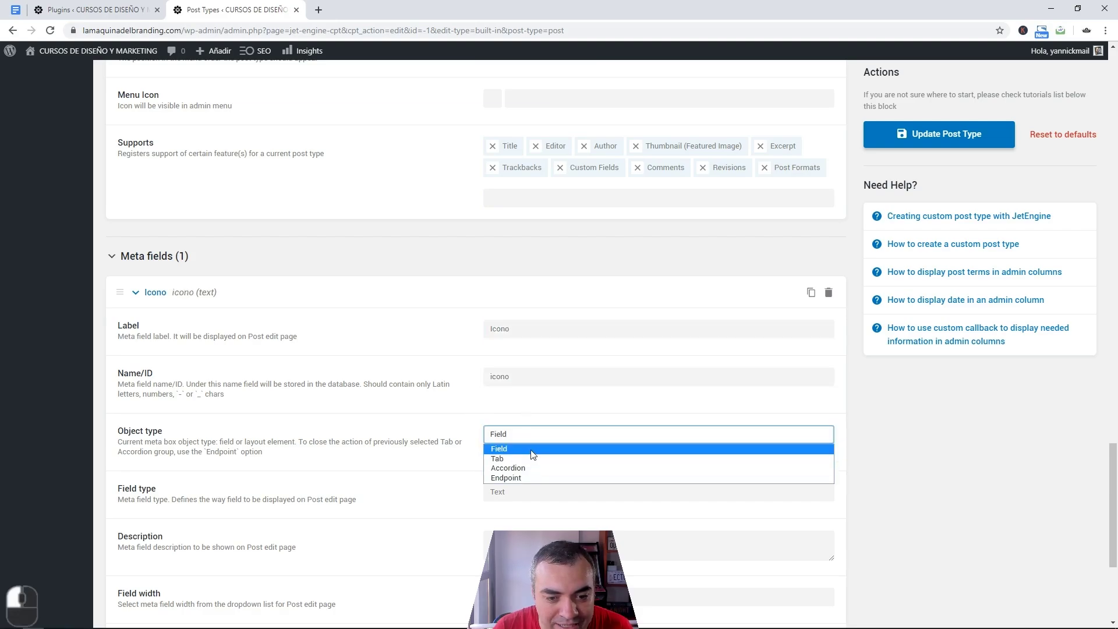
pyautogui.click(532, 453)
pyautogui.click(513, 496)
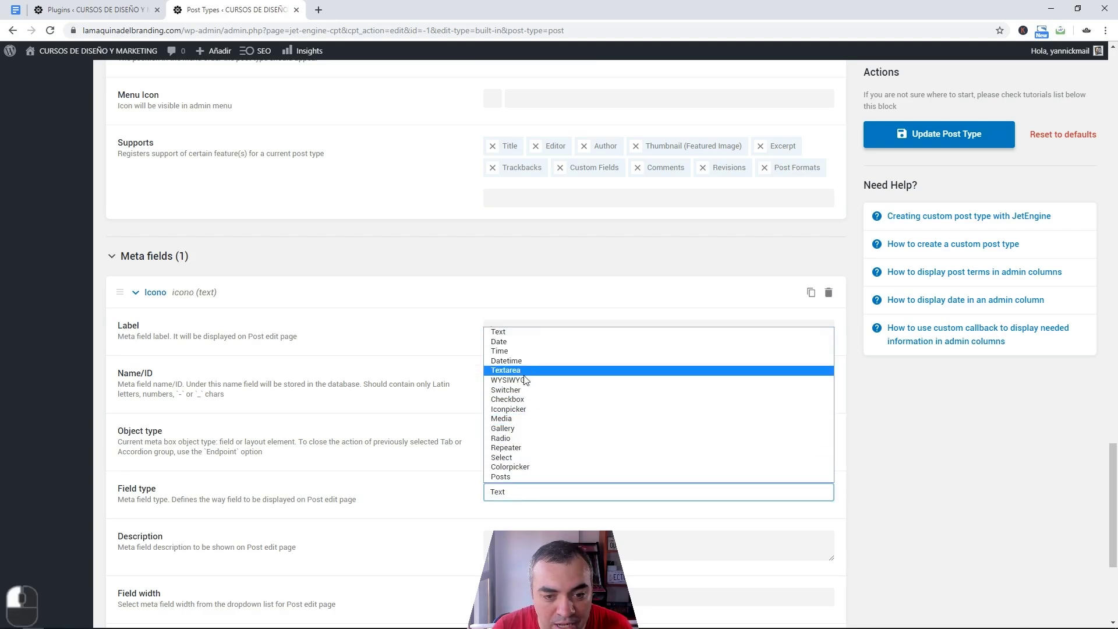
pyautogui.click(522, 420)
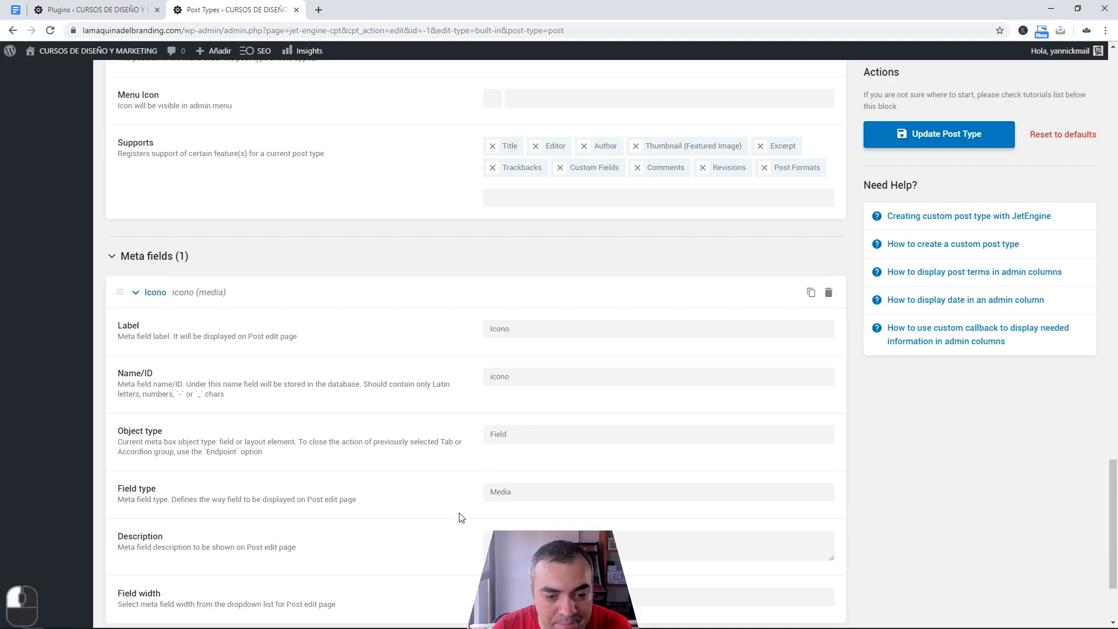
# Give the "Icono" field the description "Icono para el artículo del blog" and update the post type.
pyautogui.scroll(-3, 463, 509)
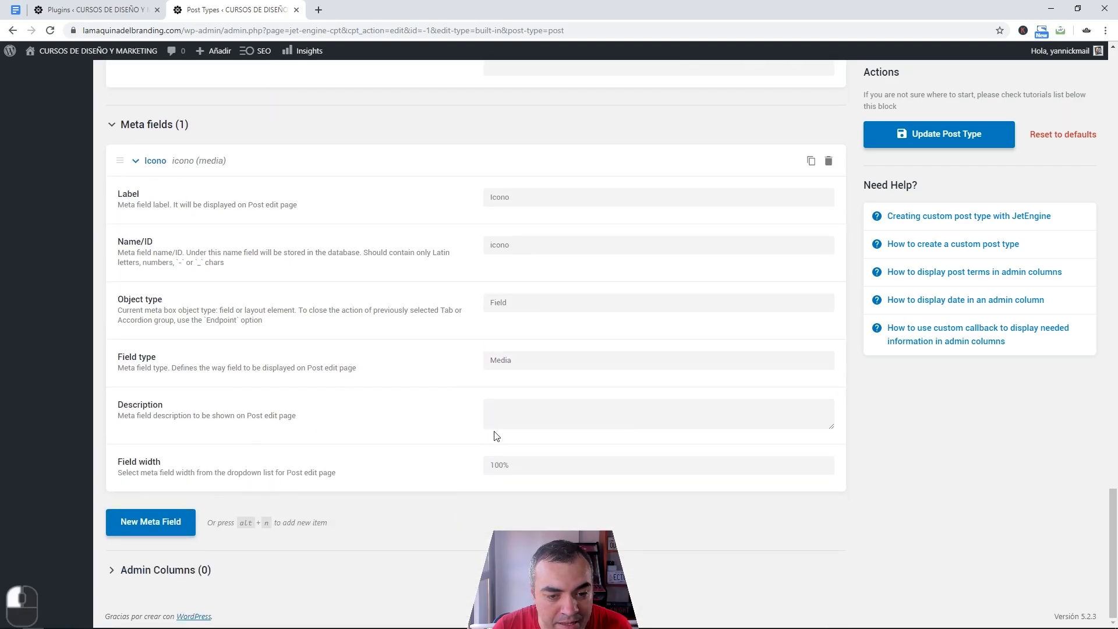
pyautogui.click(510, 418)
pyautogui.write('Icono pa')
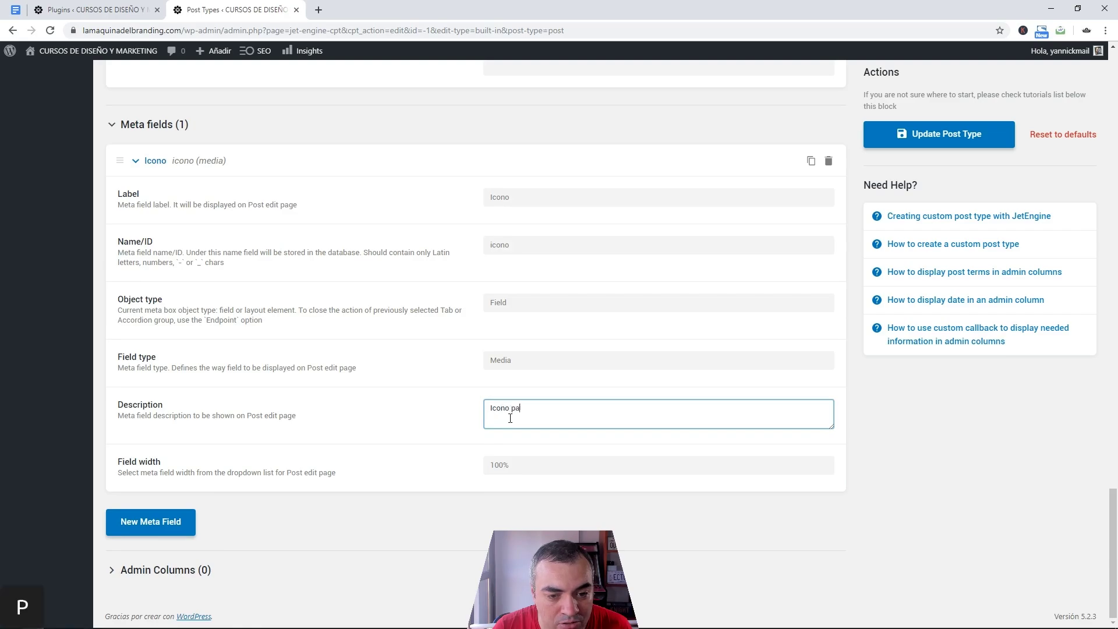
pyautogui.write('ra el artículo del blog')
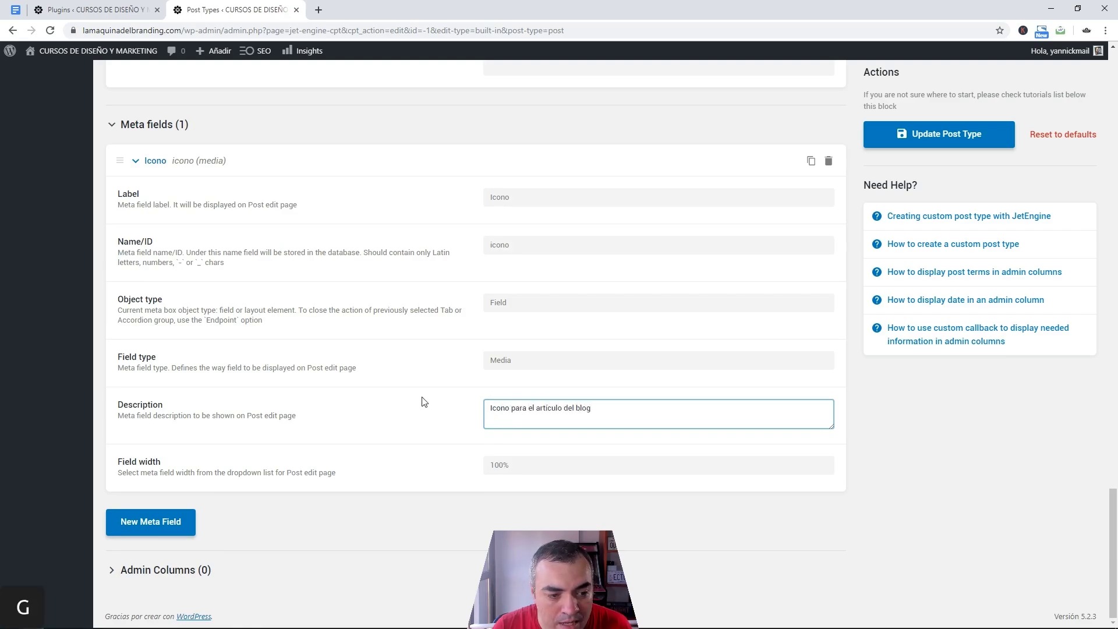
pyautogui.click(923, 138)
# Open the post "MARKETING y BRANDING: ¿Cuánto cuesta ser mejor que tu competencia?" from the posts list for editing.
pyautogui.scroll(20, 436, 236)
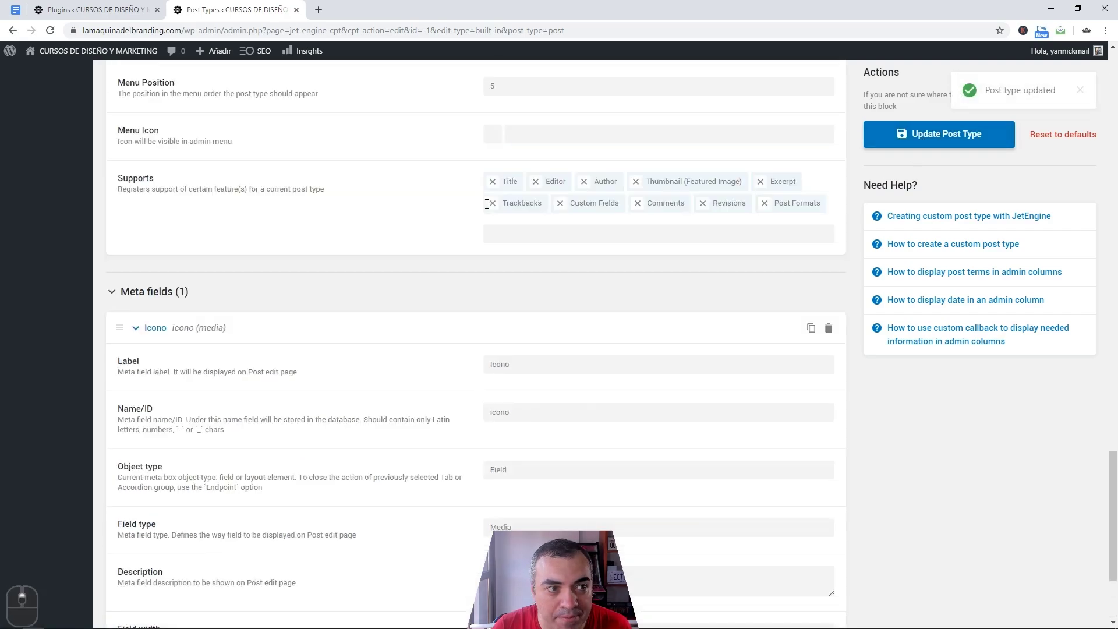
pyautogui.scroll(3, 147, 138)
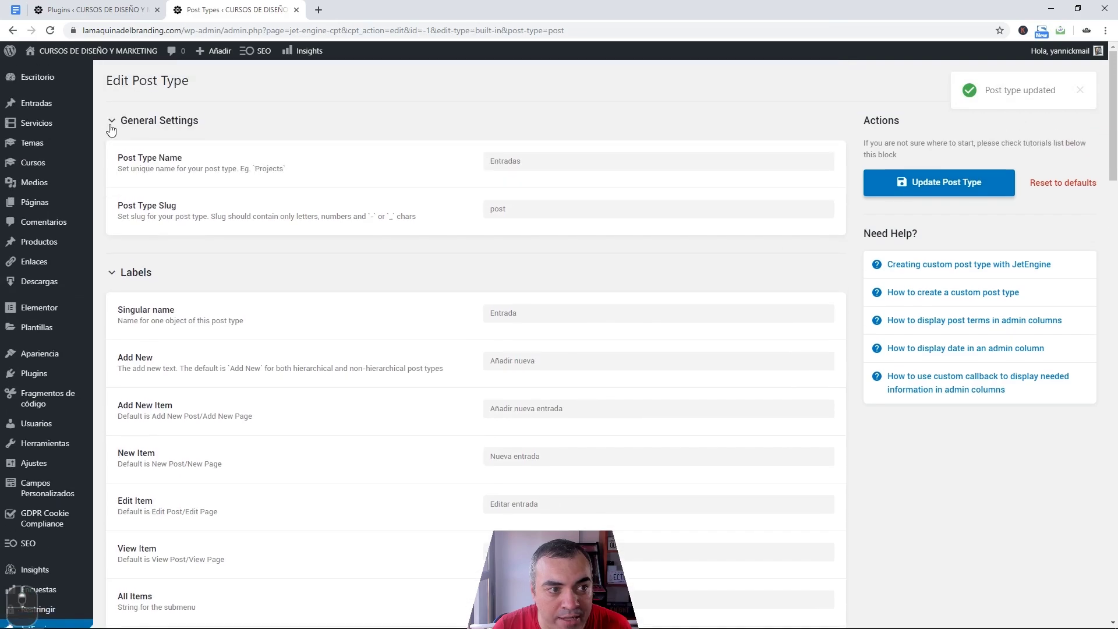
pyautogui.moveTo(36, 103)
pyautogui.click(146, 107)
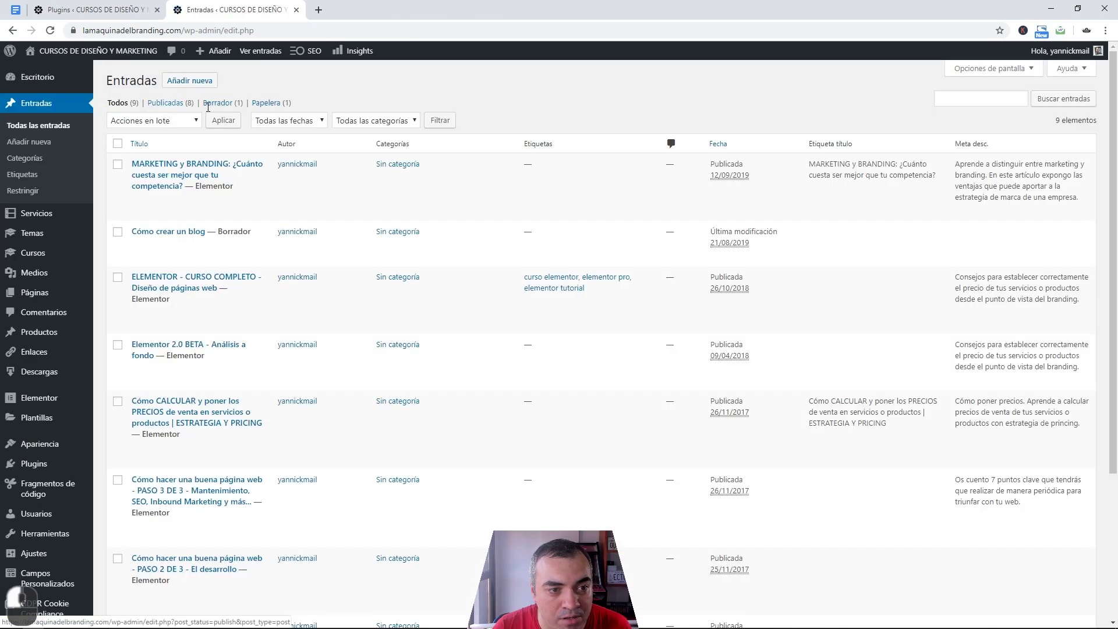
pyautogui.click(224, 168)
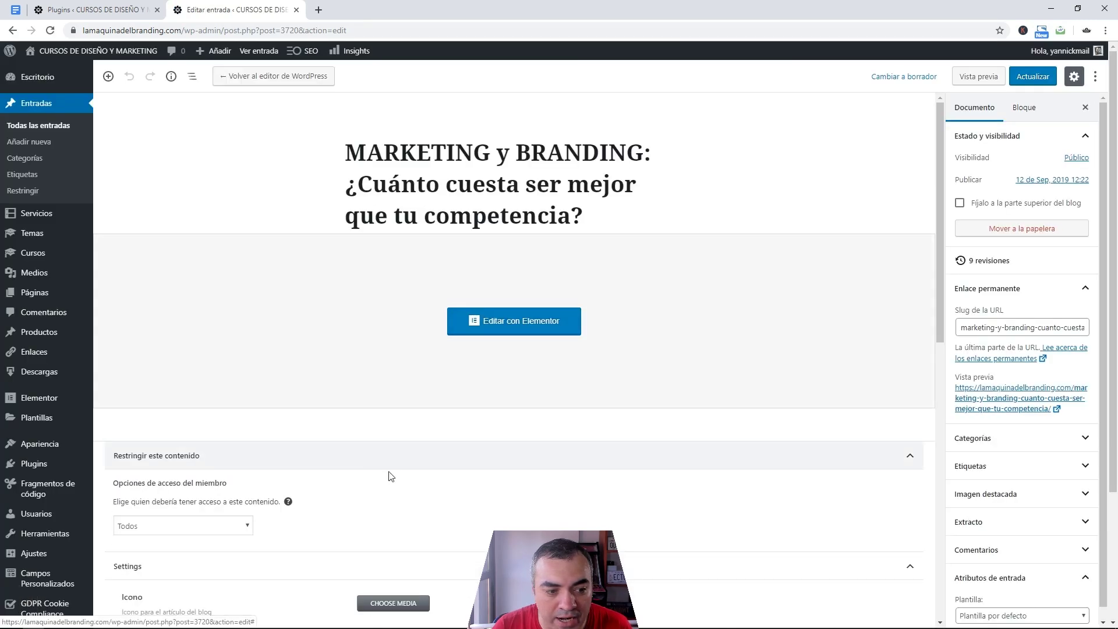
# Examine the post's "Icono" field by opening its media library and closing it without choosing a file.
pyautogui.scroll(-5, 390, 474)
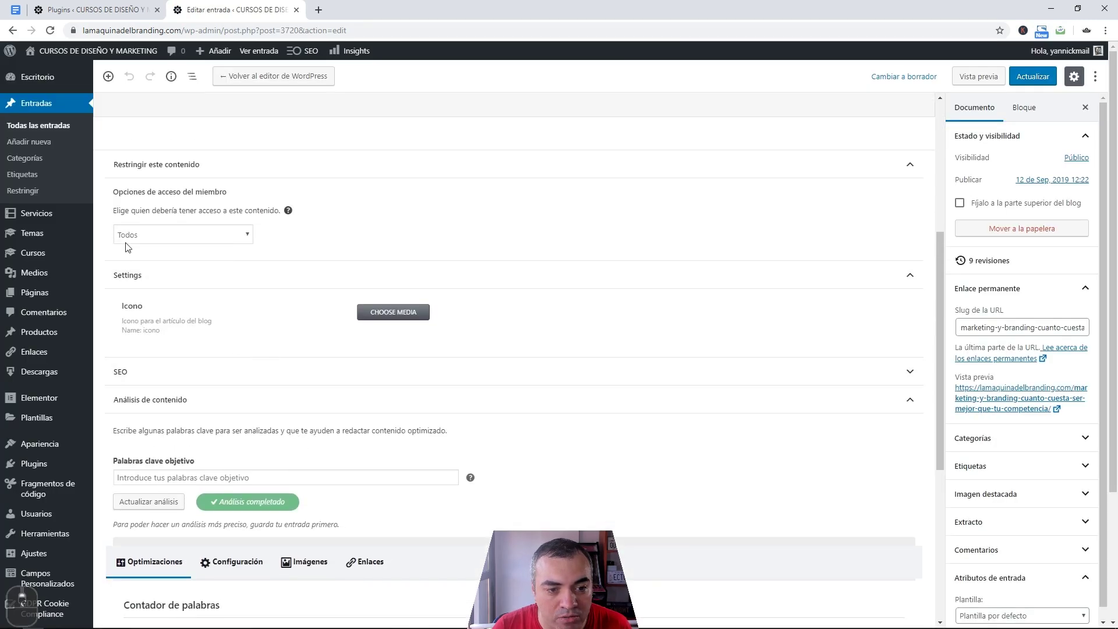
pyautogui.click(382, 325)
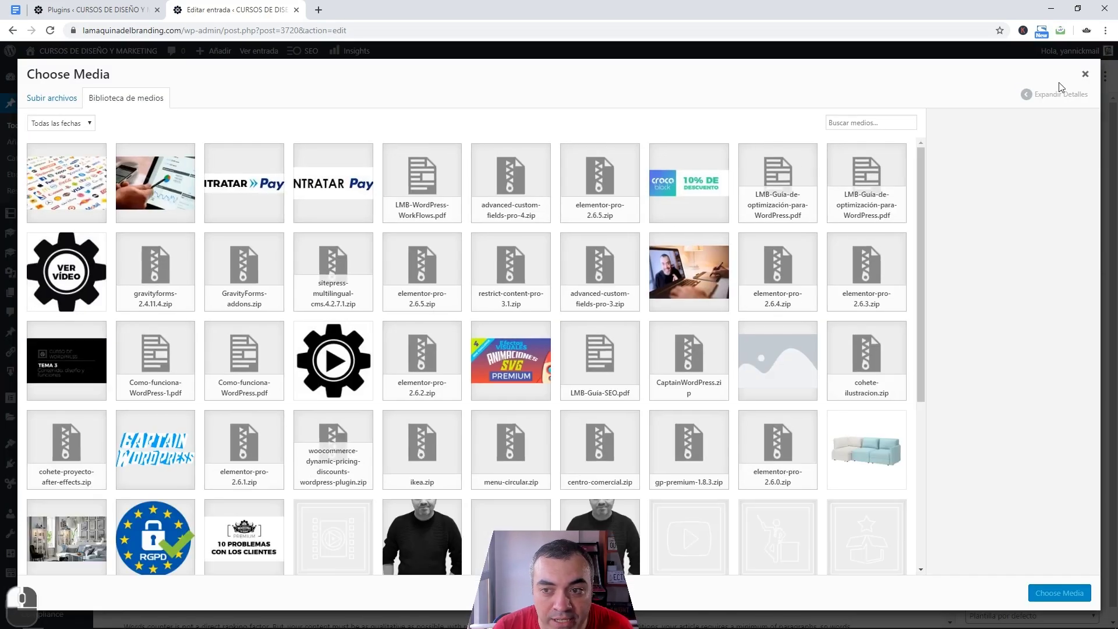
pyautogui.click(1085, 74)
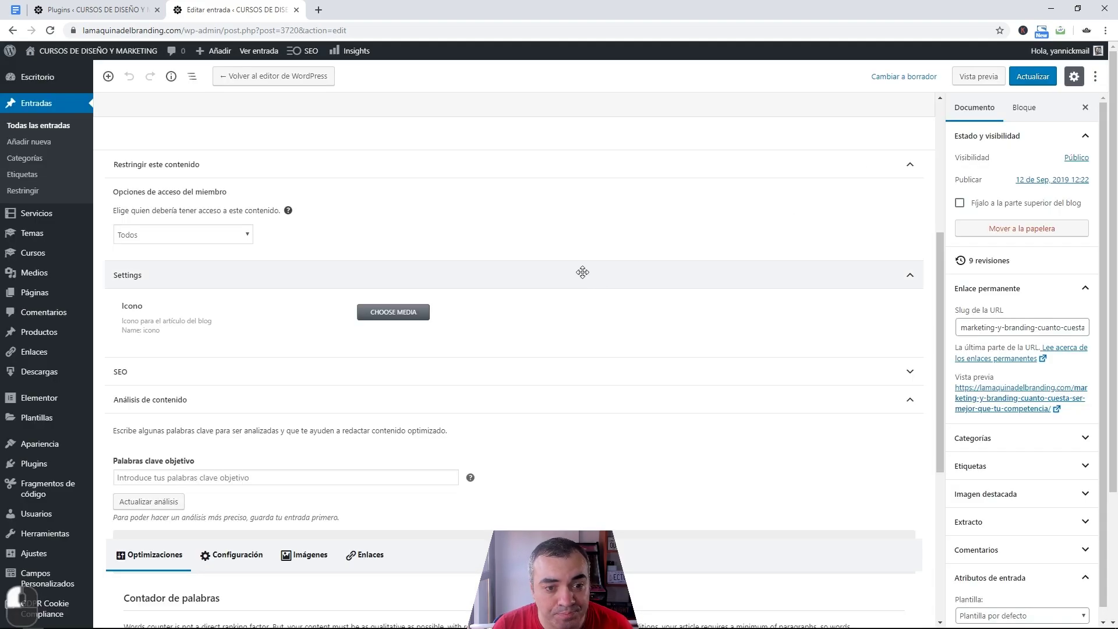
# Close the post editor and start a new options page from JetEngine's Options Pages.
pyautogui.click(88, 5)
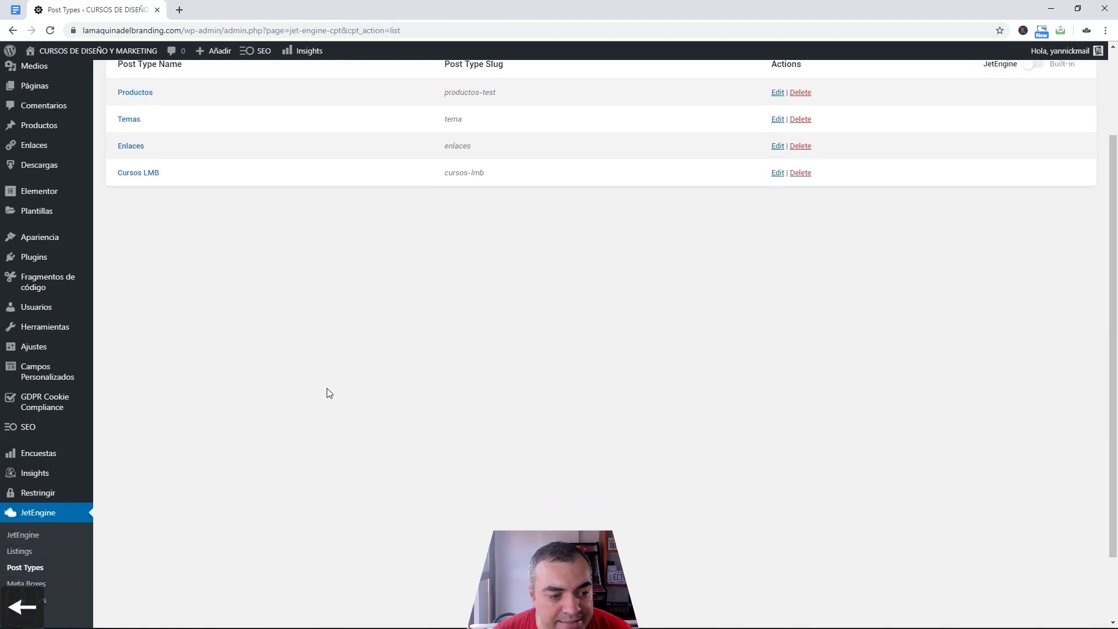
pyautogui.scroll(-2, 329, 394)
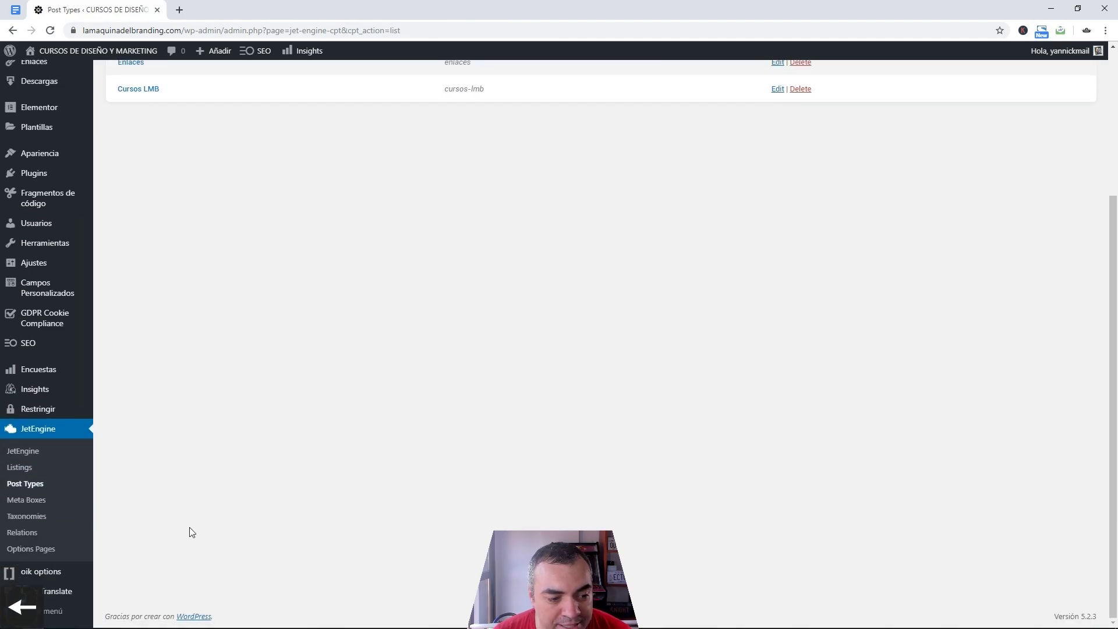
pyautogui.click(45, 554)
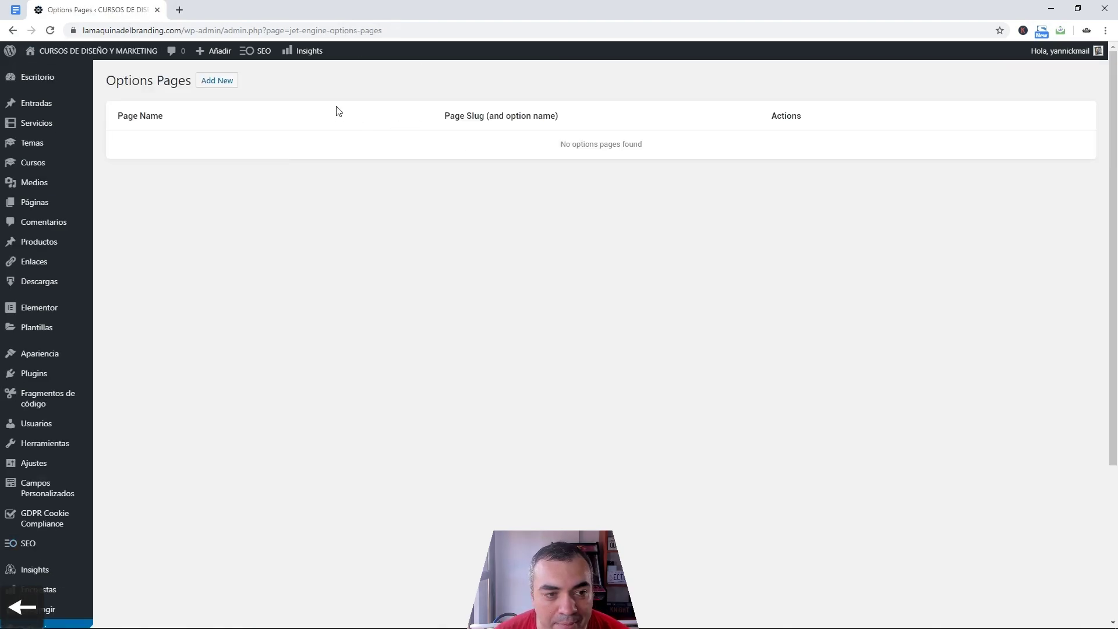
pyautogui.click(220, 81)
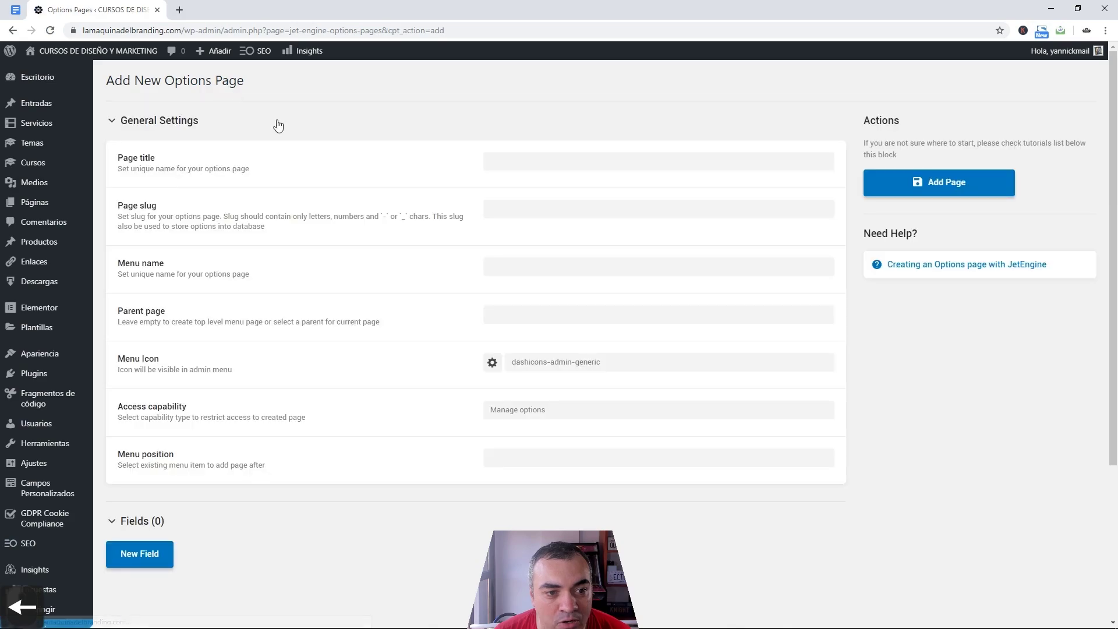
# Set the new options page's title to "Configuración del cliente".
pyautogui.click(536, 168)
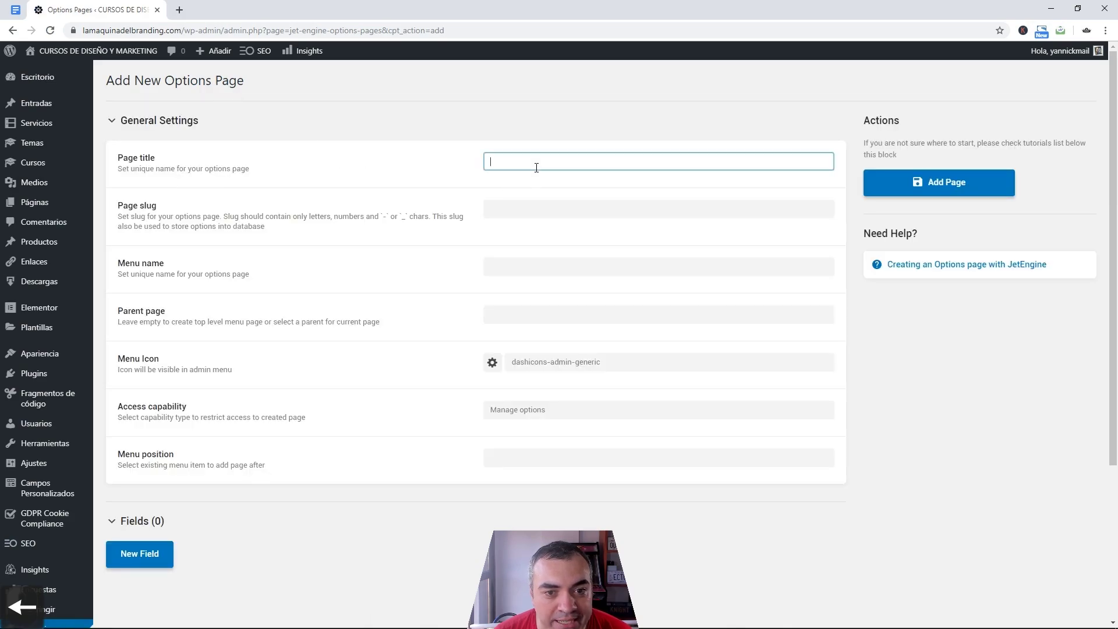
pyautogui.write('Configuración de')
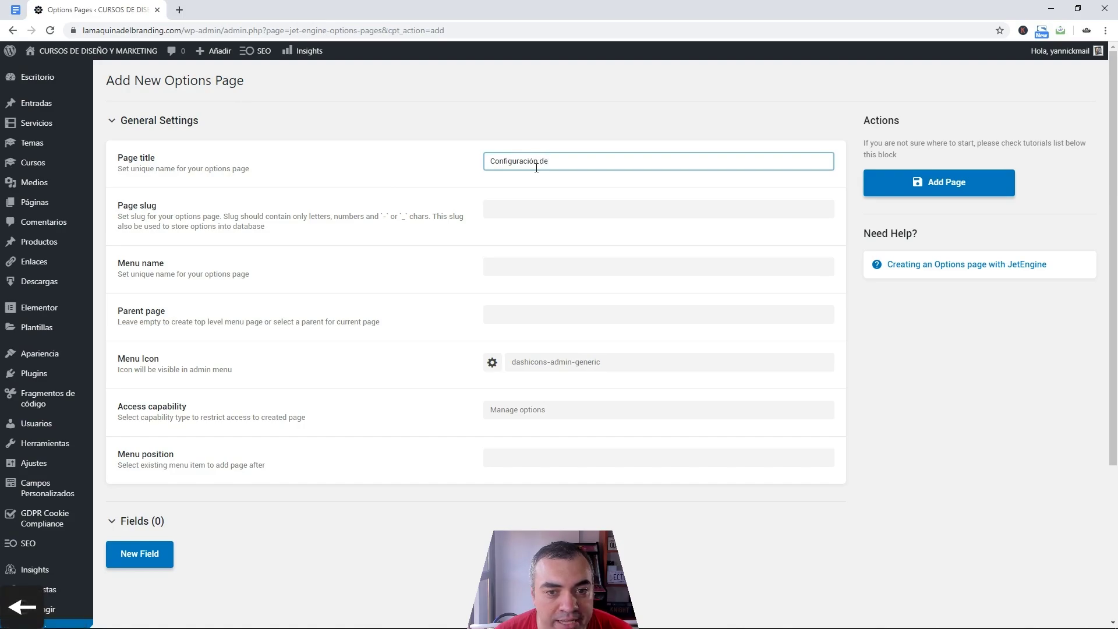
pyautogui.write('l cliente')
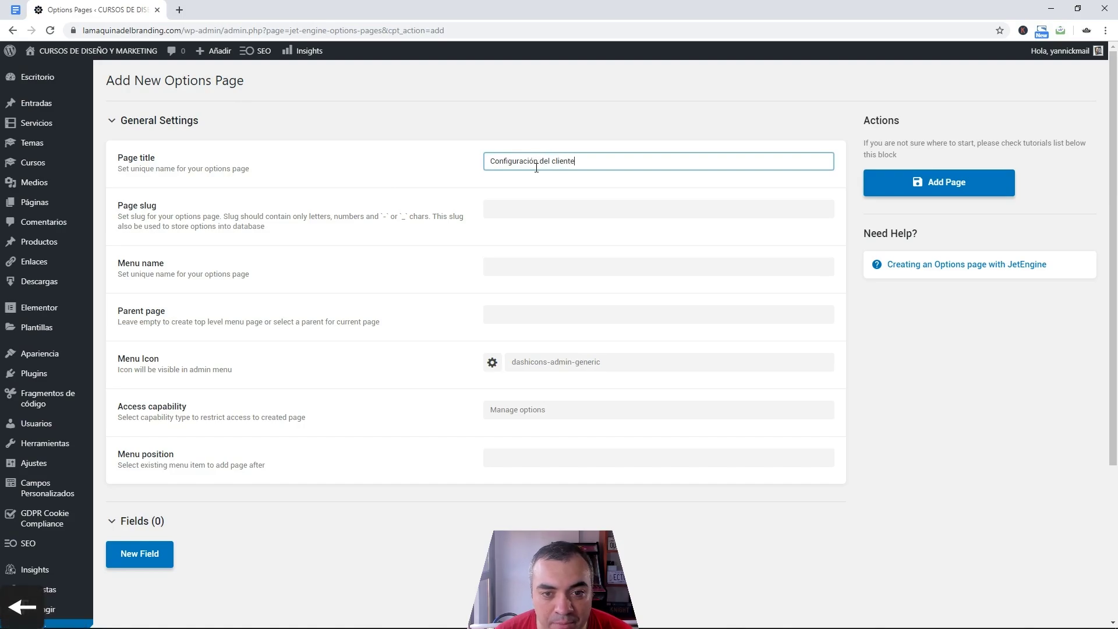
pyautogui.click(527, 233)
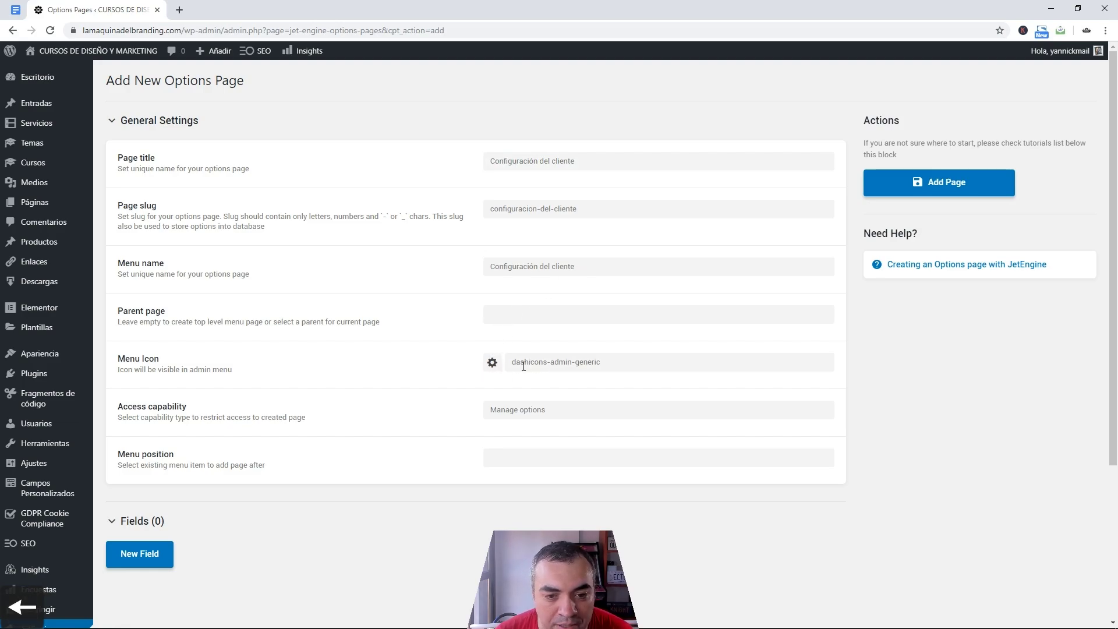
# Check the access capability choices without changing them, and add a first field labelled "Logotipo" to the options page.
pyautogui.click(524, 413)
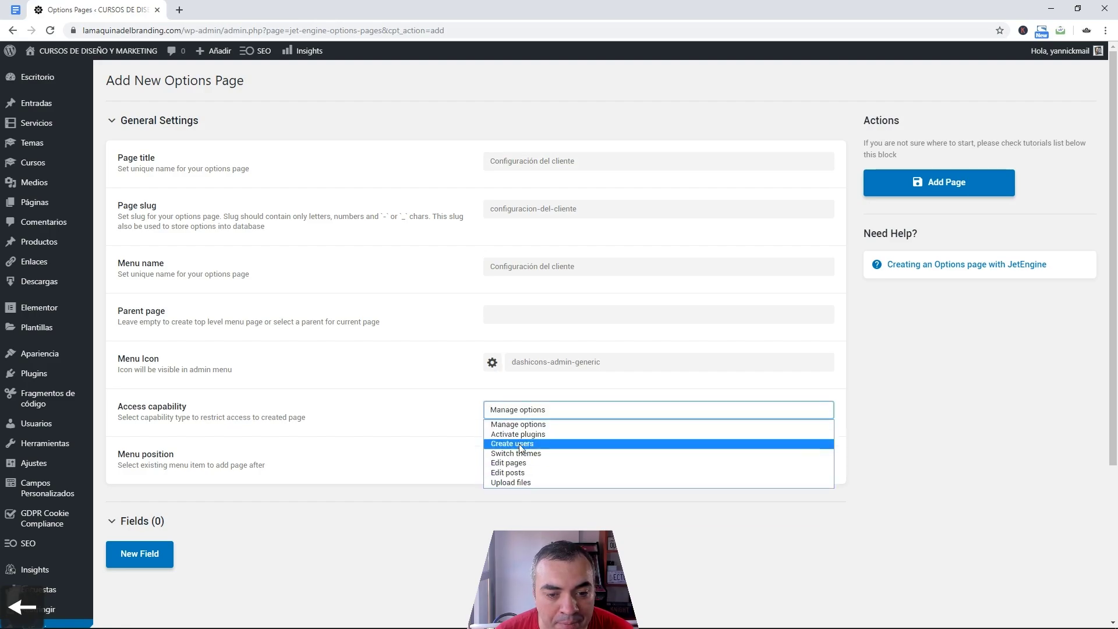
pyautogui.click(395, 413)
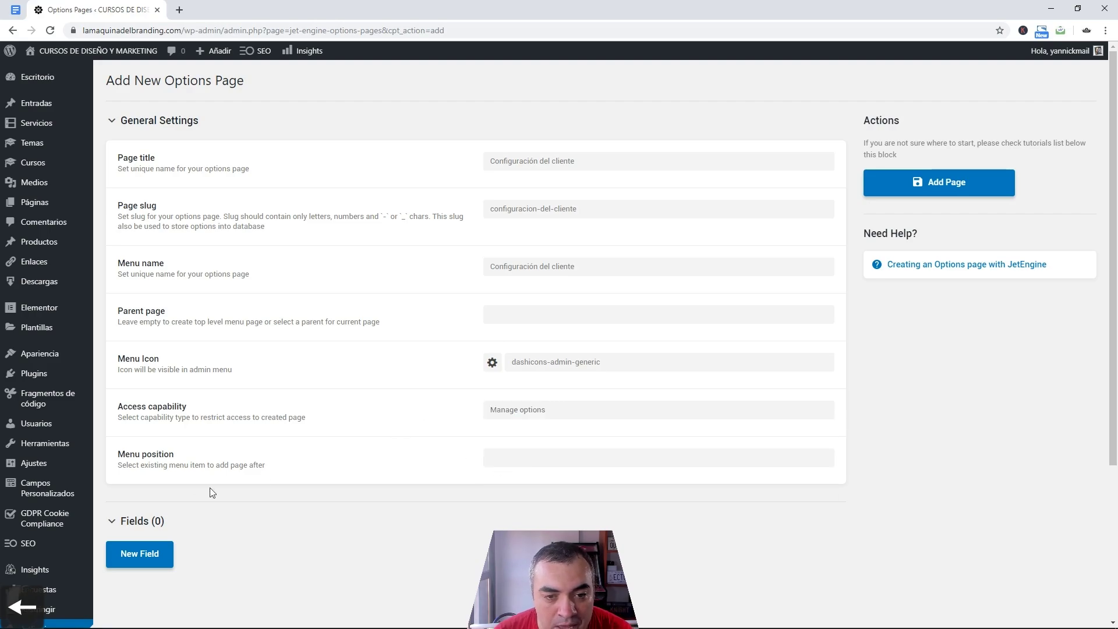
pyautogui.scroll(-3, 174, 506)
pyautogui.click(166, 393)
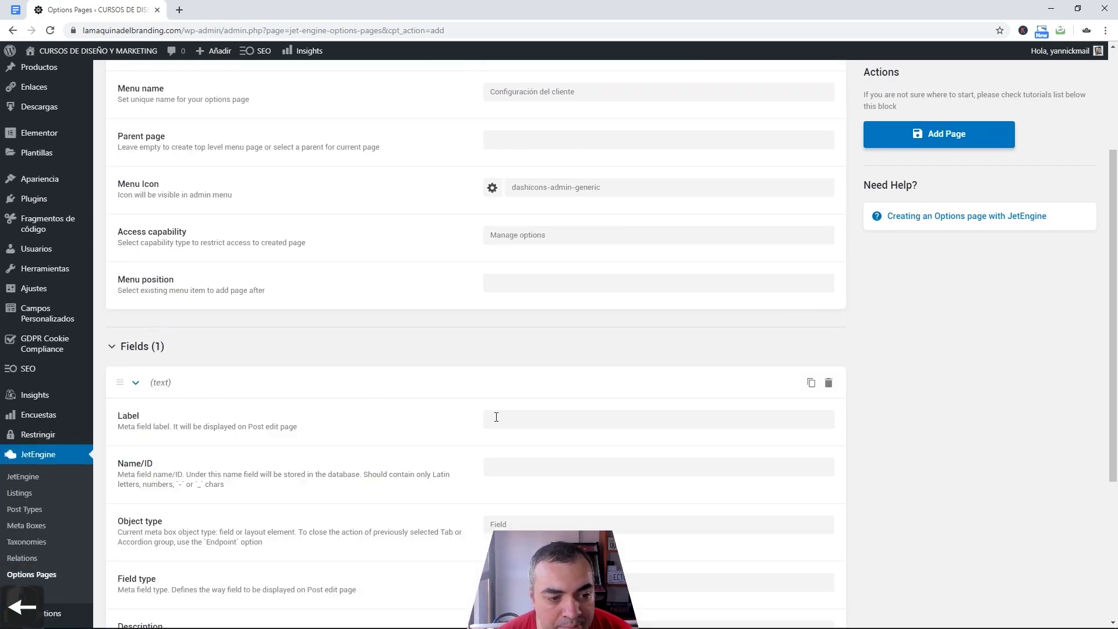
pyautogui.click(514, 420)
pyautogui.write('Logotipo')
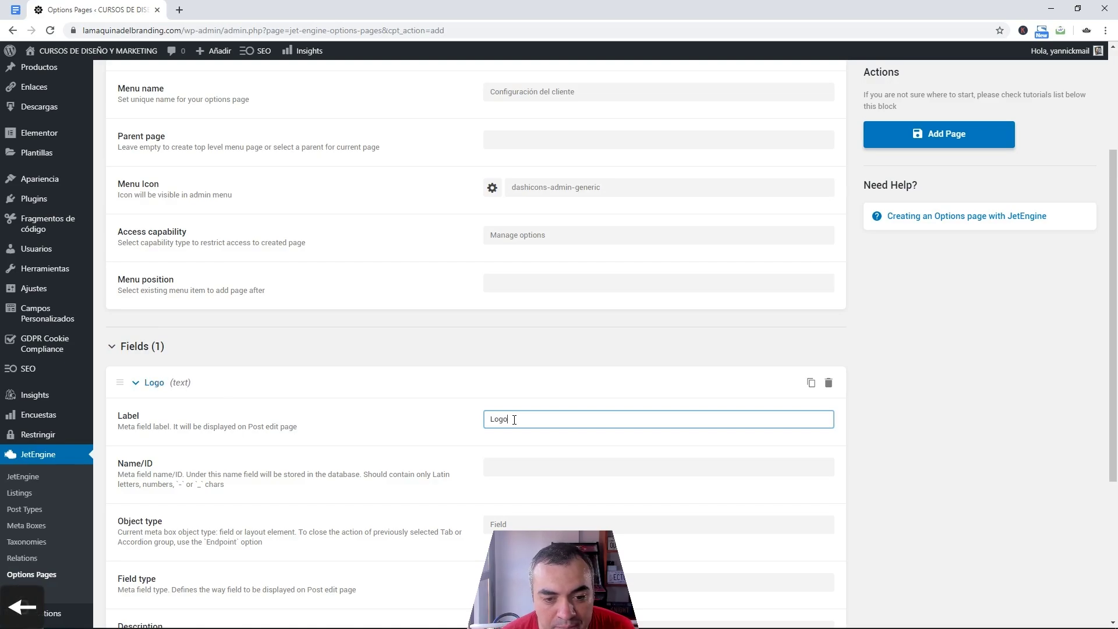
pyautogui.click(476, 502)
# Keep the "Logotipo" entry's object type as Field and set its field type to Media.
pyautogui.scroll(-4, 476, 496)
pyautogui.click(562, 294)
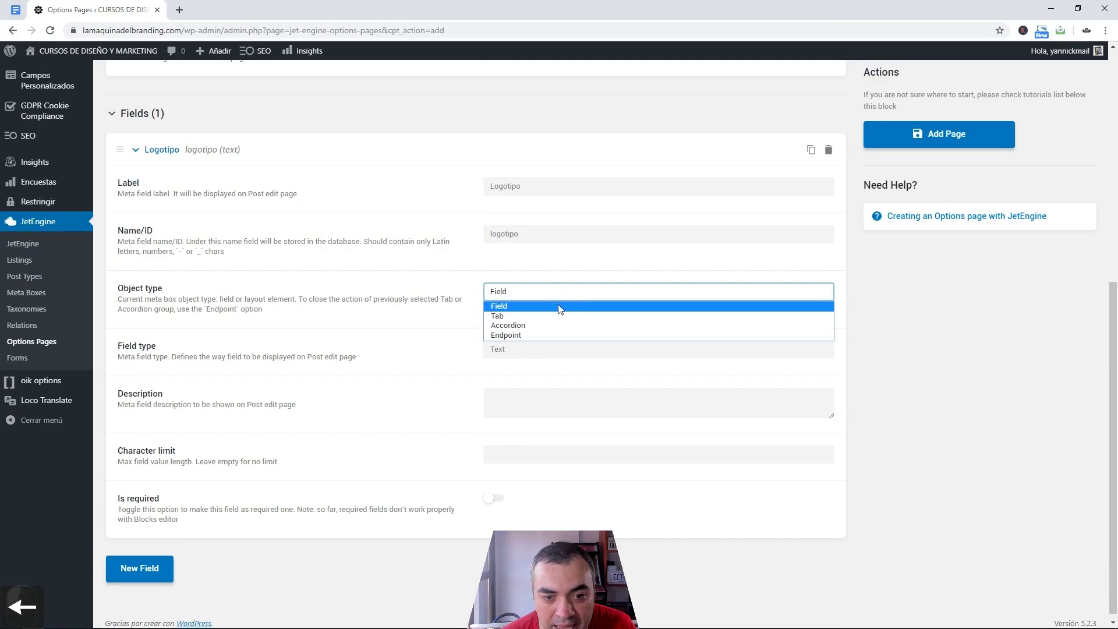
pyautogui.click(558, 306)
pyautogui.click(519, 352)
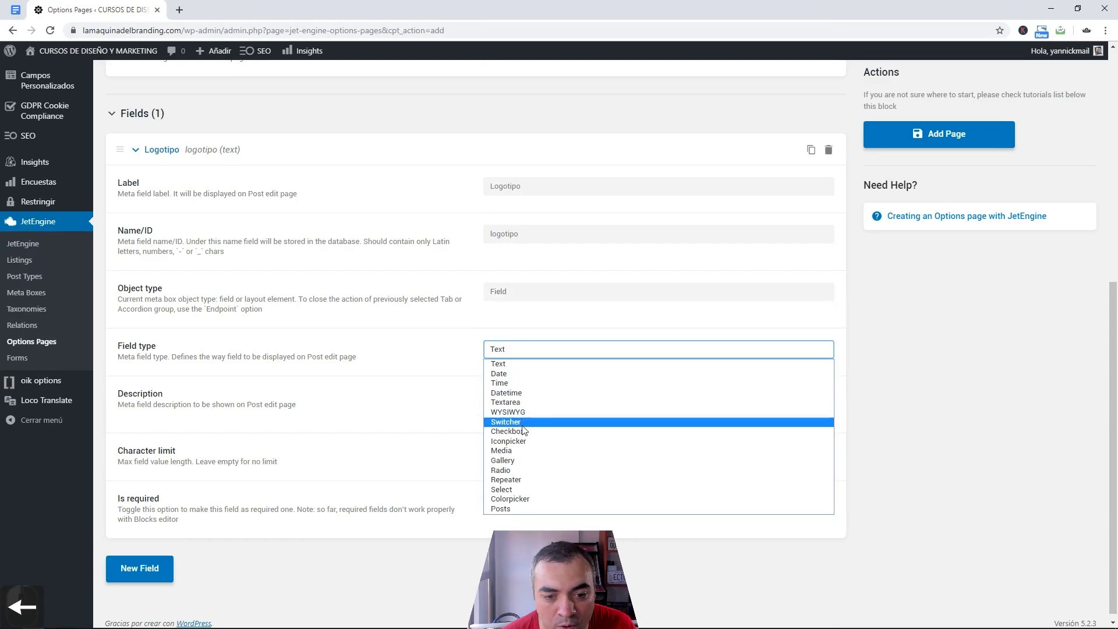
pyautogui.click(526, 452)
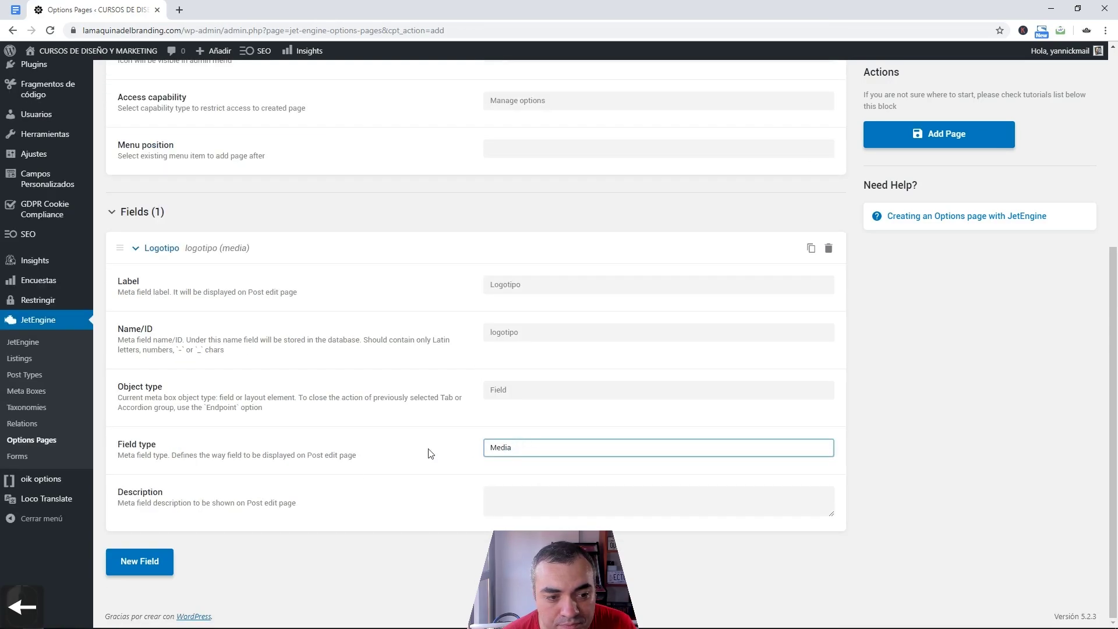
# Add a second field of type Text, labelled "Nombre de la empresa", below "Logotipo".
pyautogui.click(154, 559)
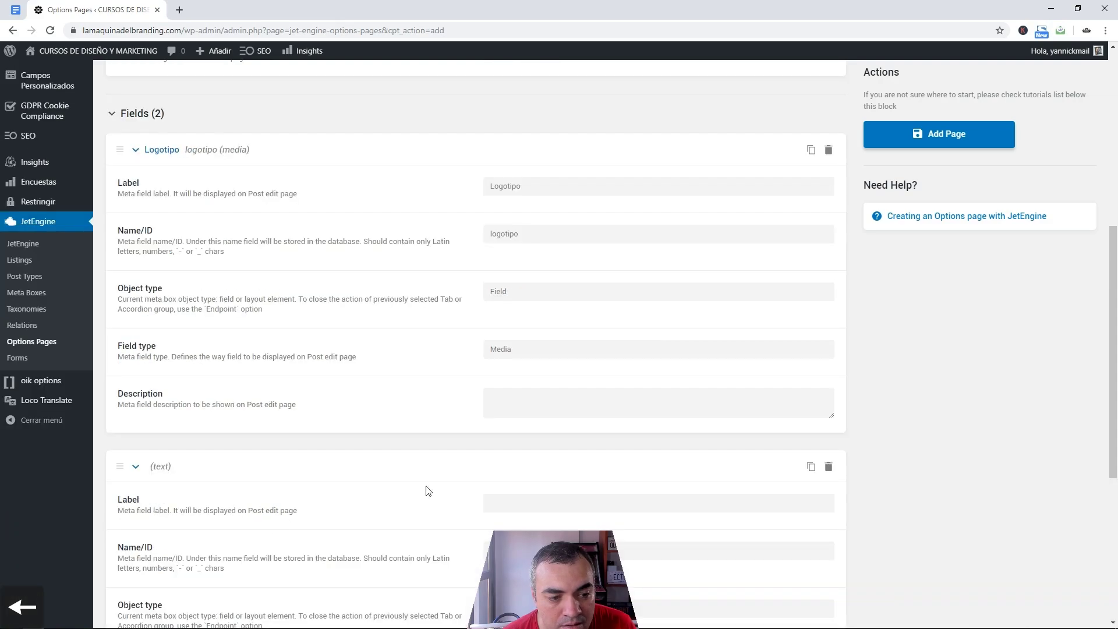
pyautogui.scroll(-3, 540, 502)
pyautogui.click(532, 322)
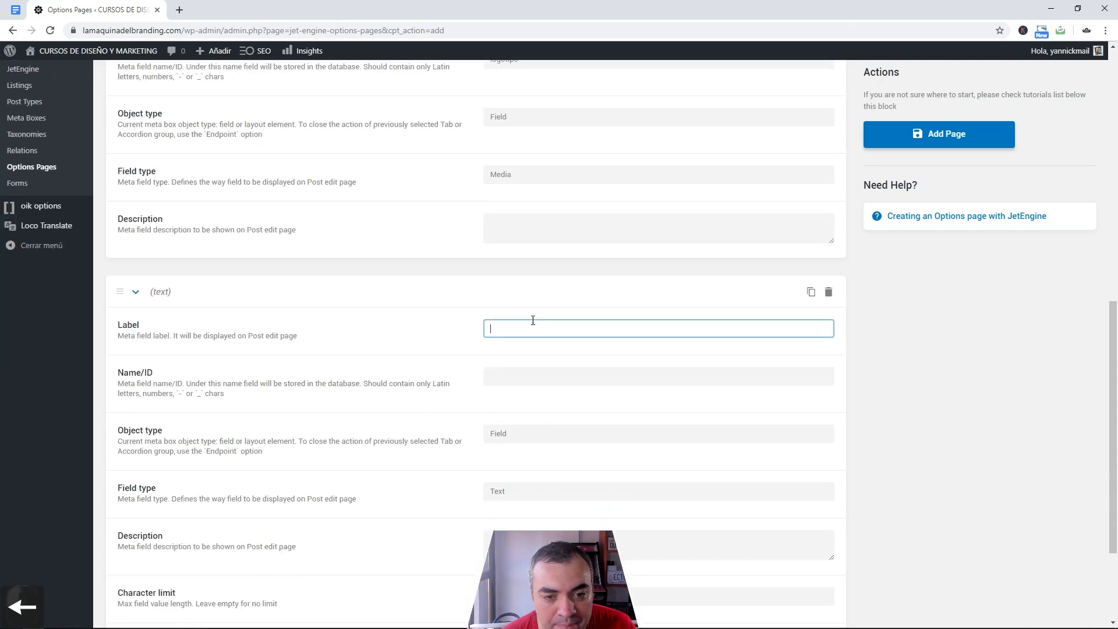
pyautogui.write('Texto')
pyautogui.press('BackSpace')
pyautogui.press('BackSpace')
pyautogui.press('BackSpace')
pyautogui.press('BackSpace')
pyautogui.press('BackSpace')
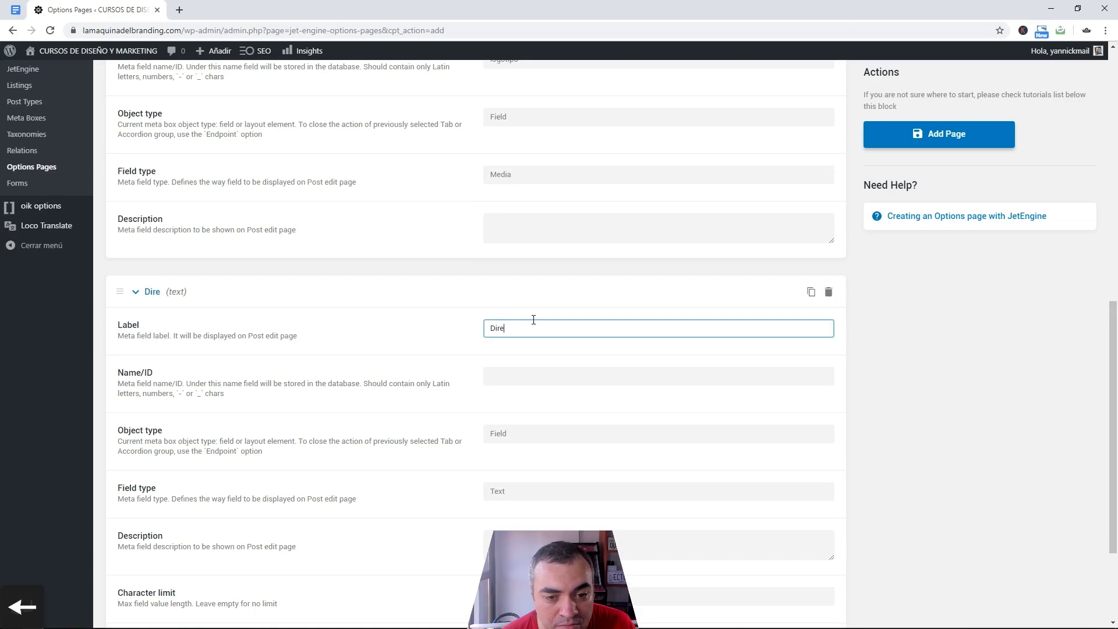
pyautogui.write('Nombre de la empresa')
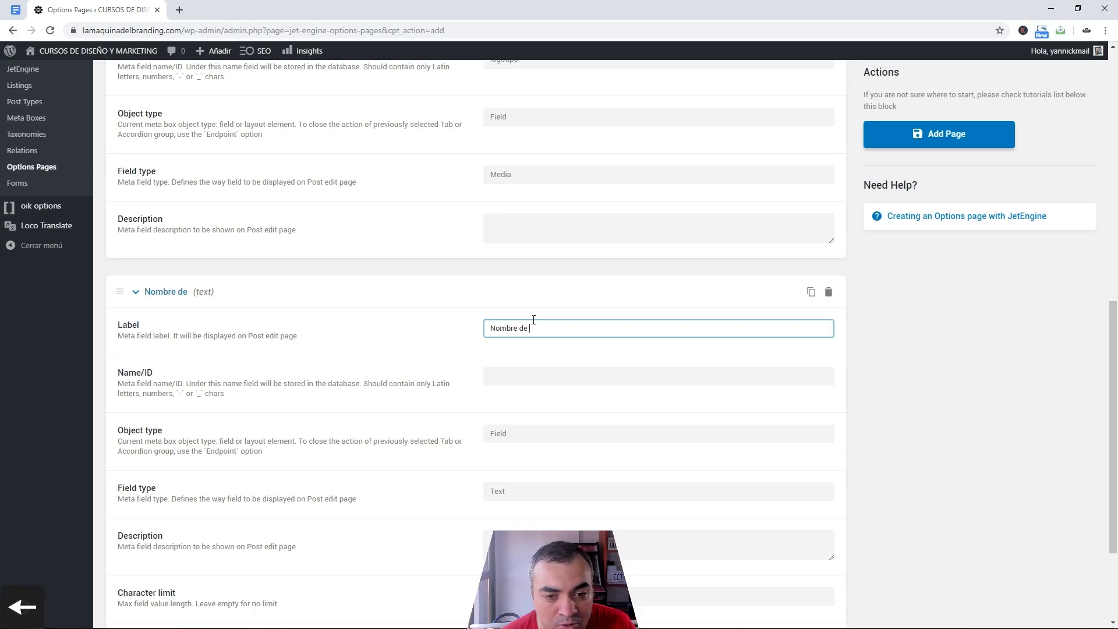
pyautogui.click(506, 398)
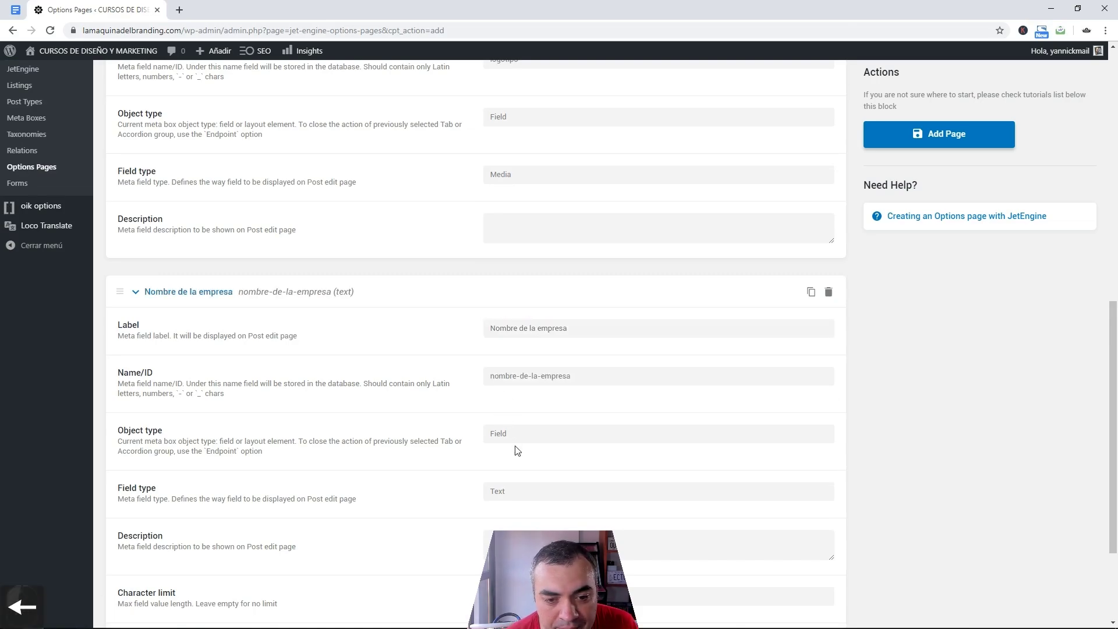
# Add a third text field labelled "Dirección" below "Nombre de la empresa".
pyautogui.scroll(-3, 483, 495)
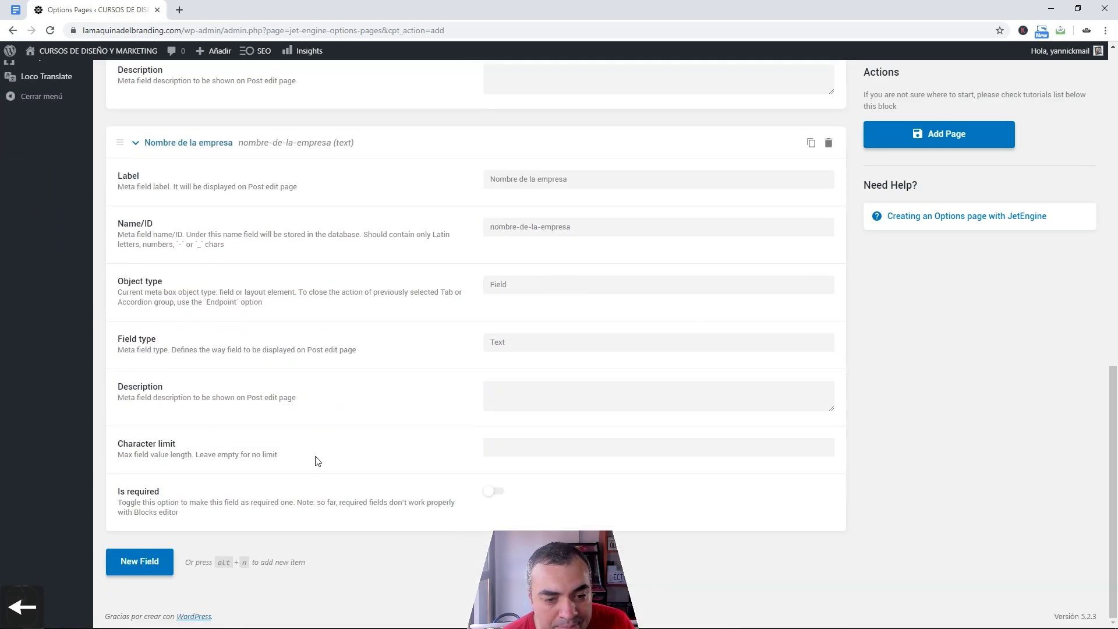
pyautogui.click(152, 558)
pyautogui.scroll(-4, 519, 500)
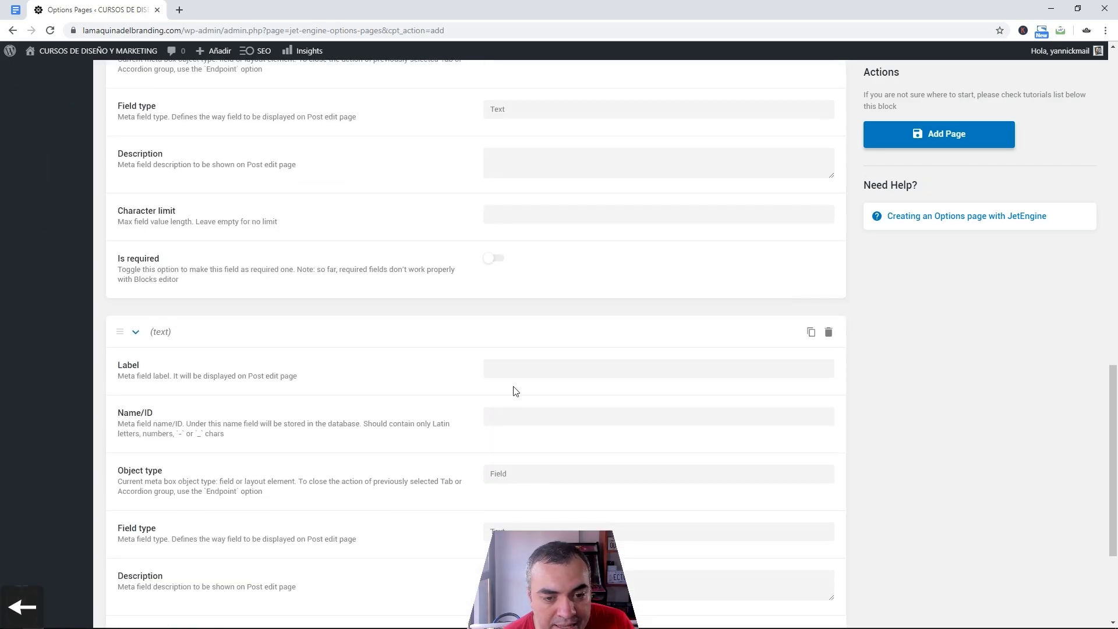
pyautogui.click(528, 366)
pyautogui.write('Dirección')
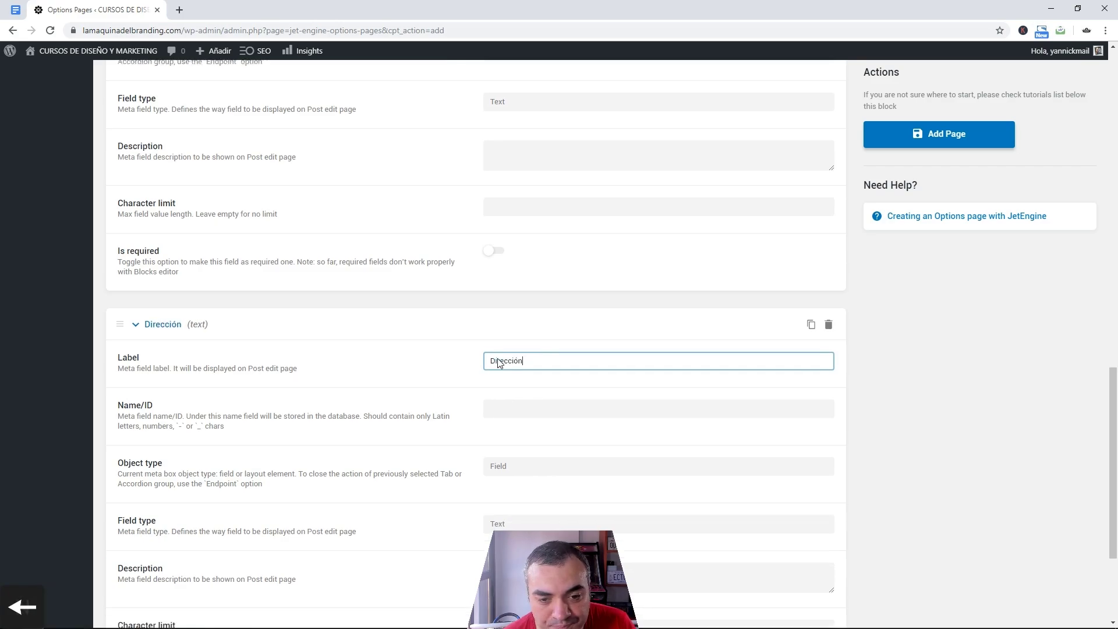
pyautogui.scroll(-3, 527, 373)
pyautogui.click(362, 575)
# Collapse the settings of all three fields and save the new "Configuración del cliente" options page.
pyautogui.scroll(-4, 500, 503)
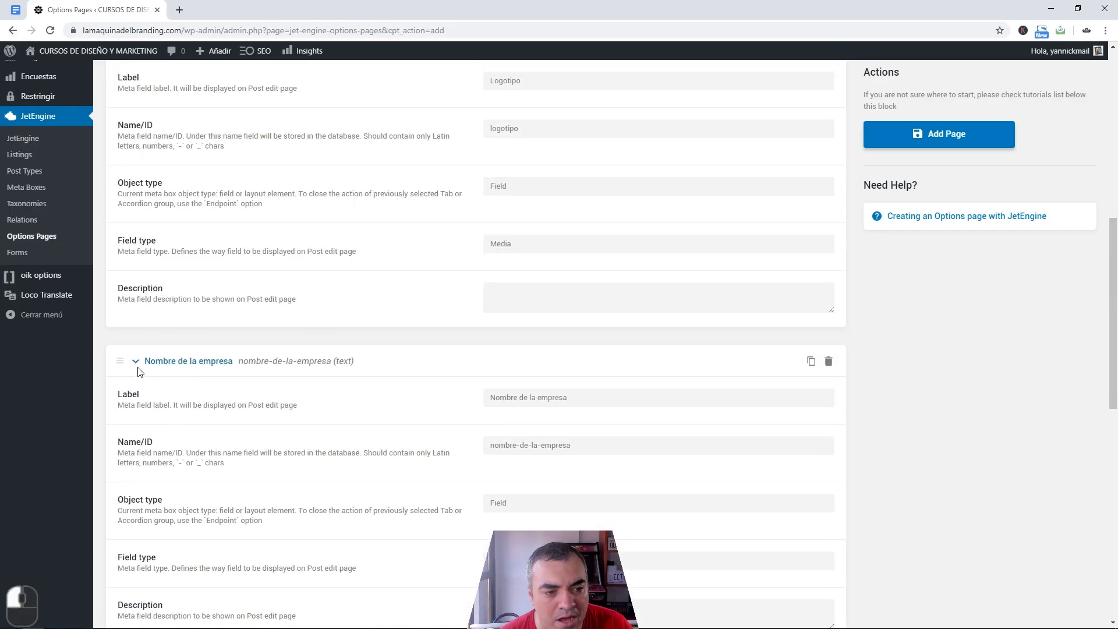
pyautogui.click(137, 362)
pyautogui.click(138, 410)
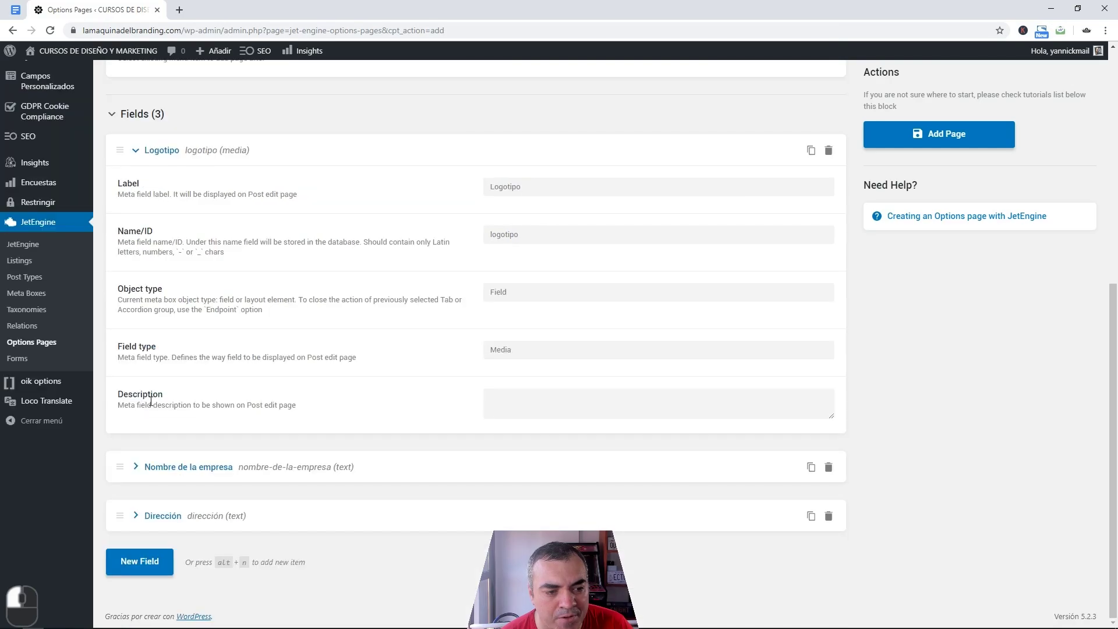
pyautogui.click(136, 151)
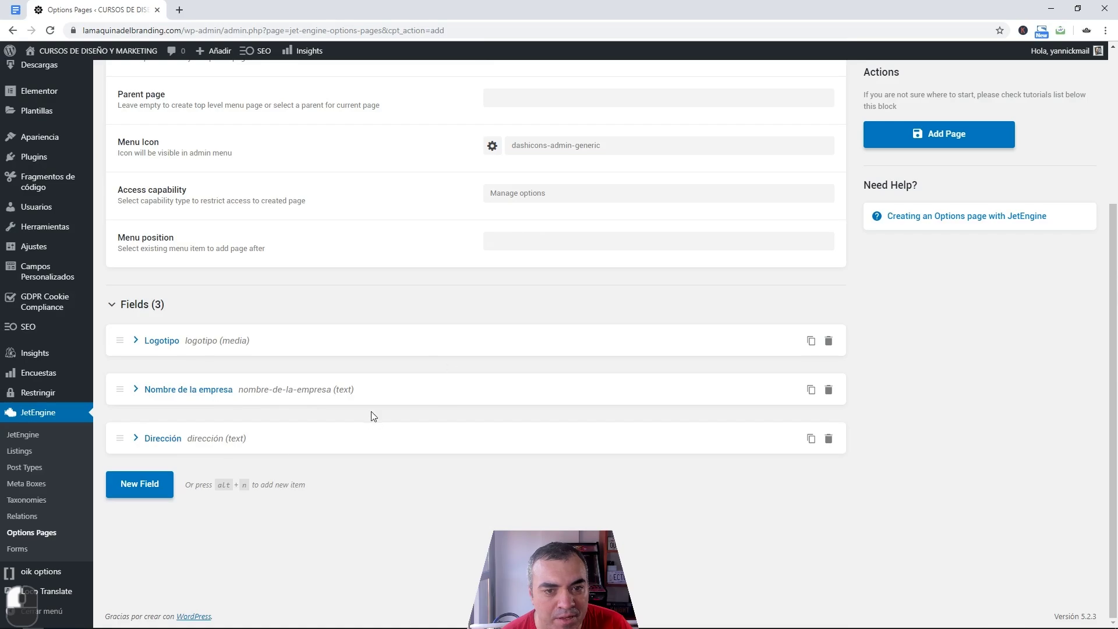
pyautogui.scroll(2, 955, 204)
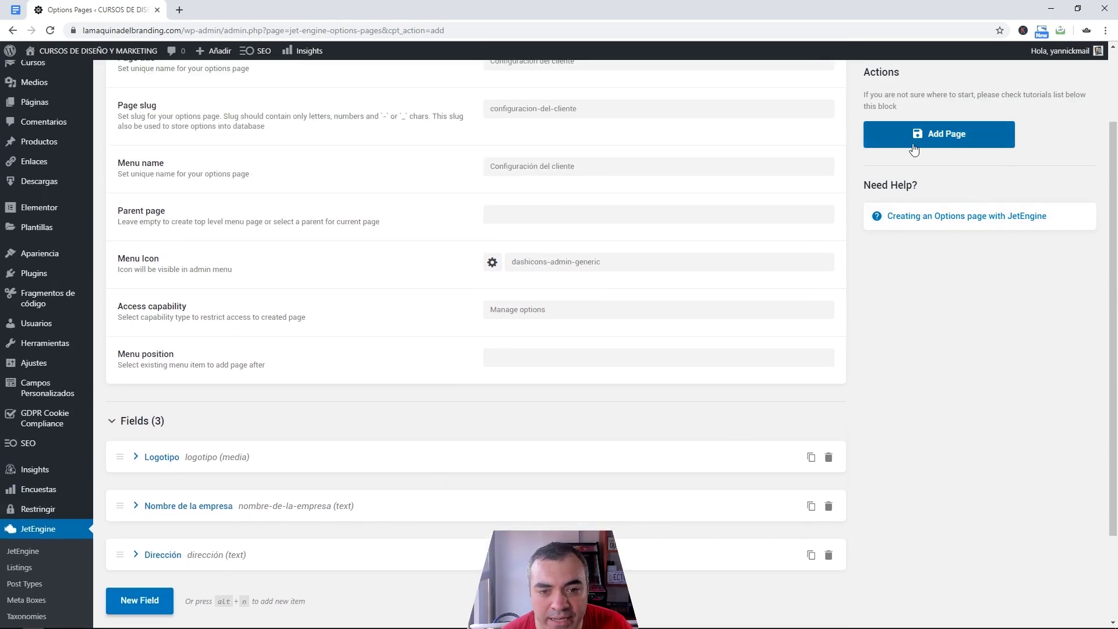
pyautogui.click(952, 134)
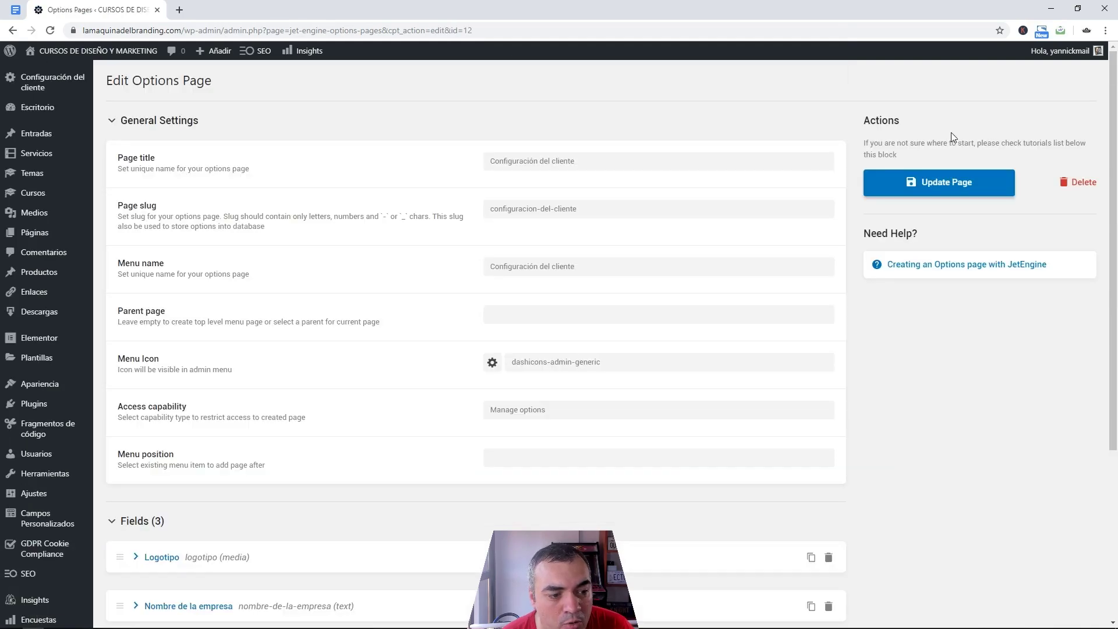
# Open the "Configuración del cliente" page, search its media library for "logo", and assign logo-lamaquinadelbranding.png to "Logotipo".
pyautogui.click(55, 86)
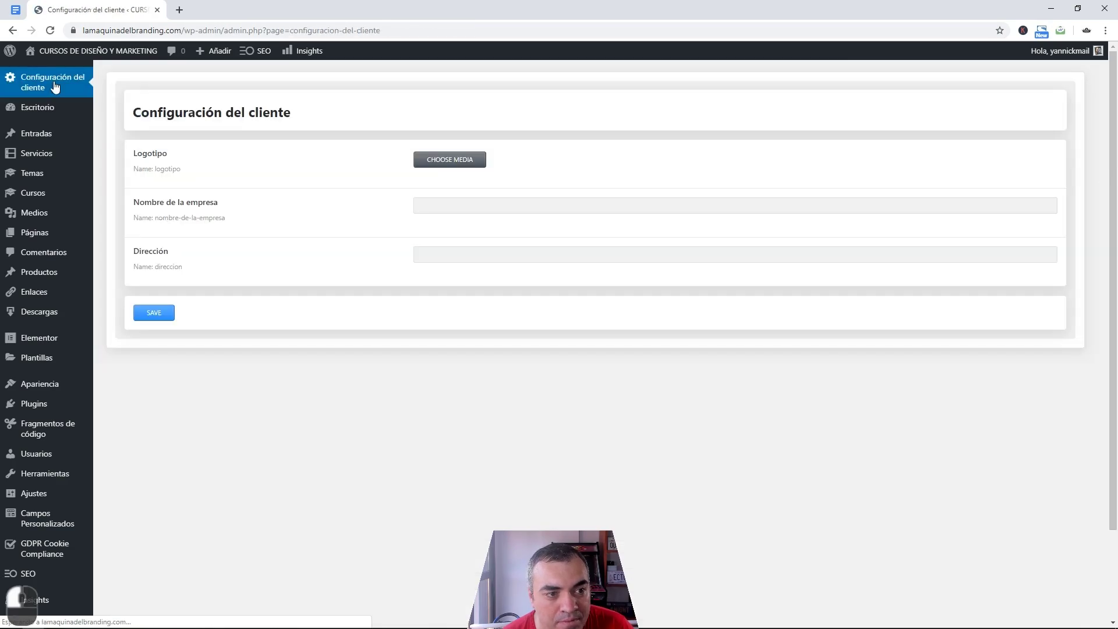
pyautogui.click(445, 160)
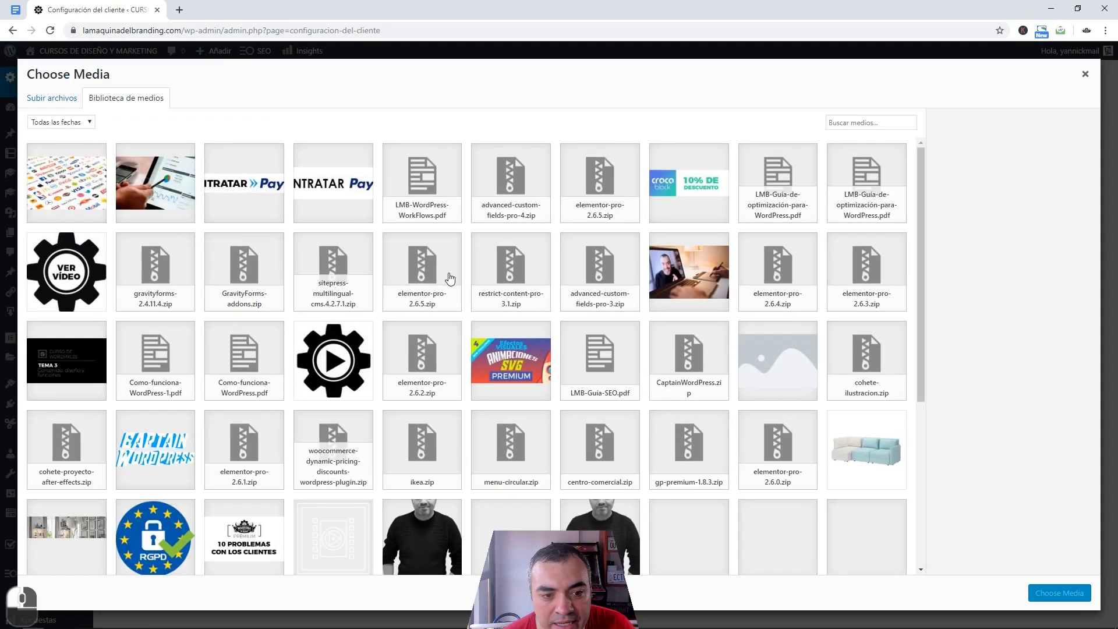
pyautogui.scroll(-5, 361, 314)
pyautogui.scroll(3, 746, 159)
pyautogui.click(866, 123)
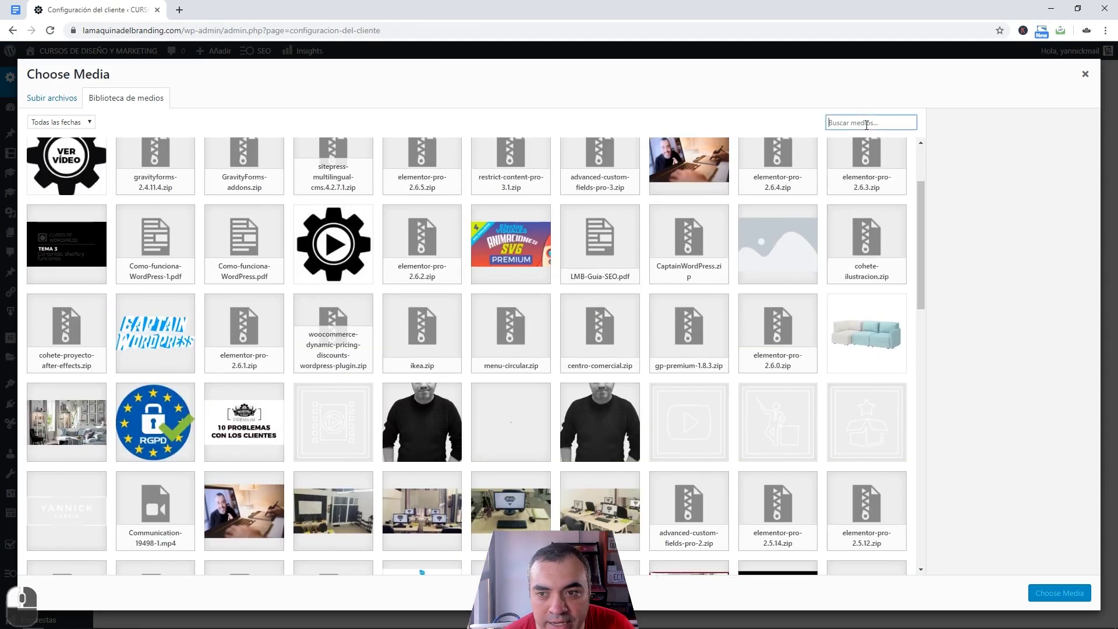
pyautogui.write('logo')
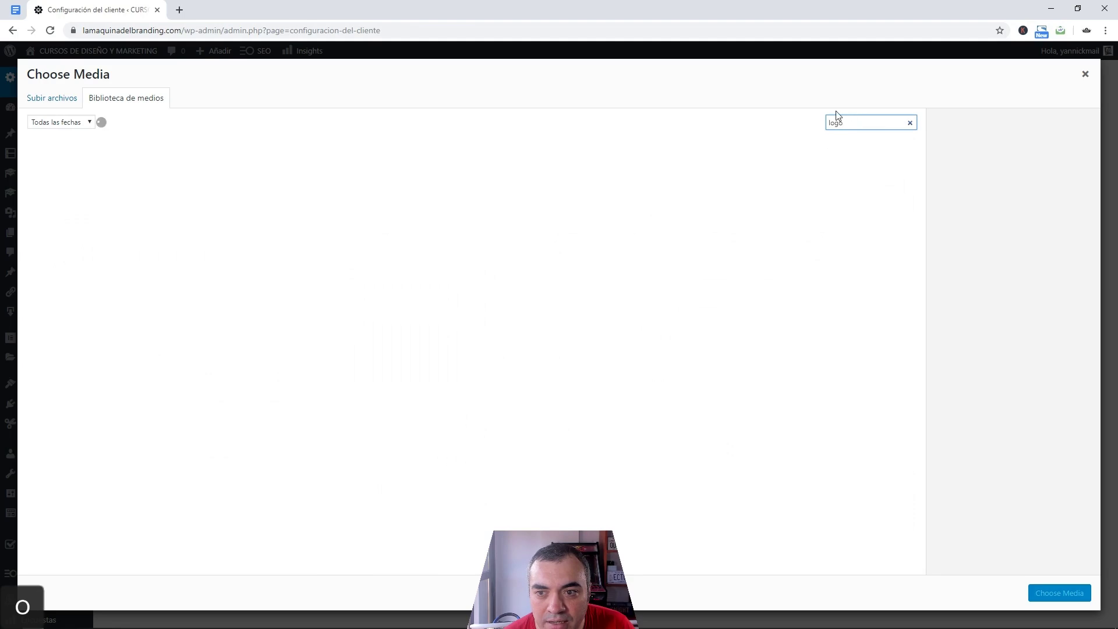
pyautogui.click(314, 275)
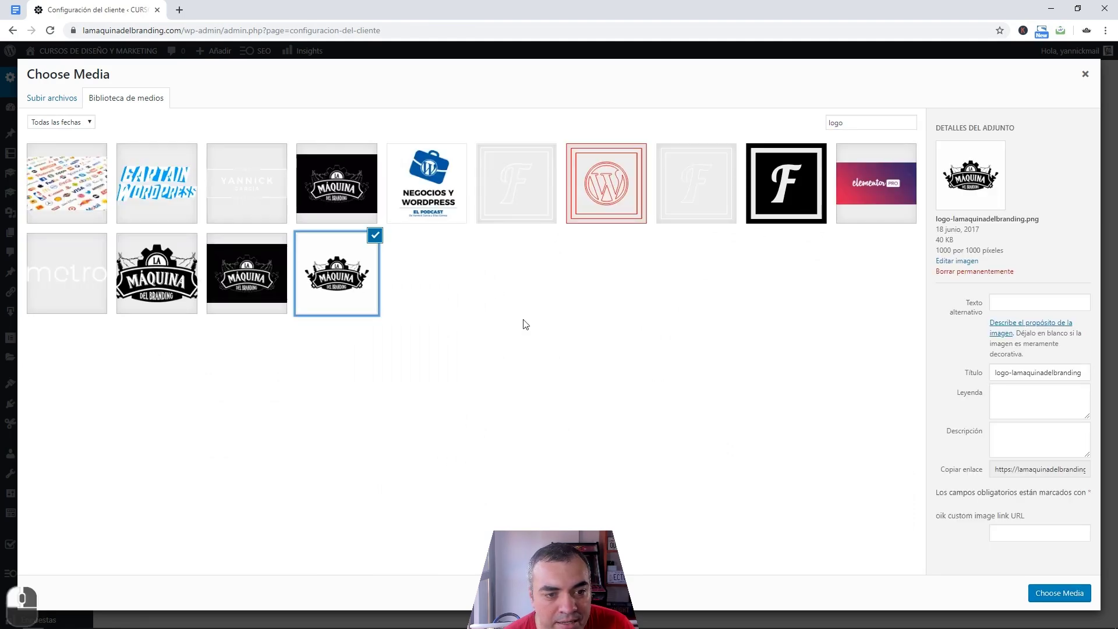
pyautogui.click(1060, 595)
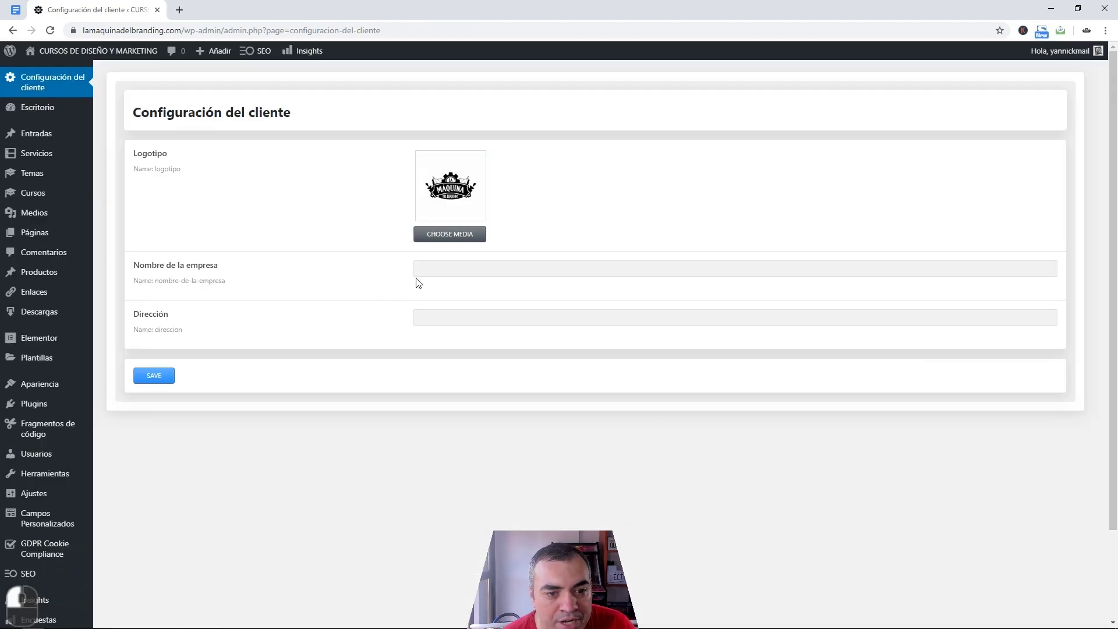
# Set "Nombre de la empresa" to "La Máquina del Branding", fill in the company's postal address under "Dirección", and save the options.
pyautogui.click(442, 271)
pyautogui.write('La Máq')
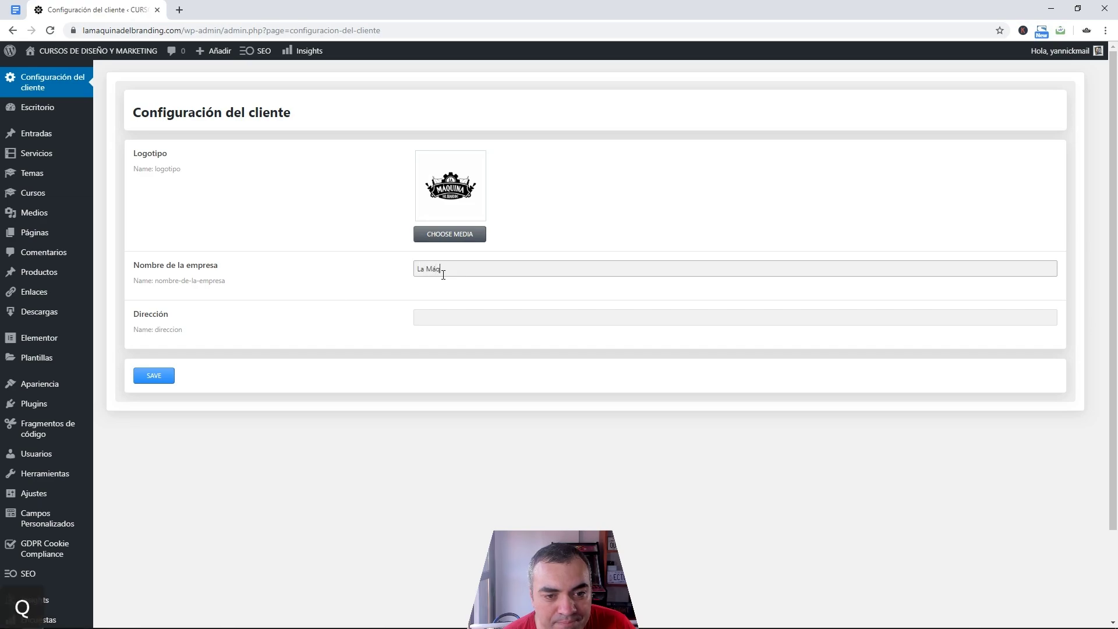
pyautogui.write('uina del Branding')
pyautogui.press('Tab')
pyautogui.write('Iturriaga 88 - 48004 ')
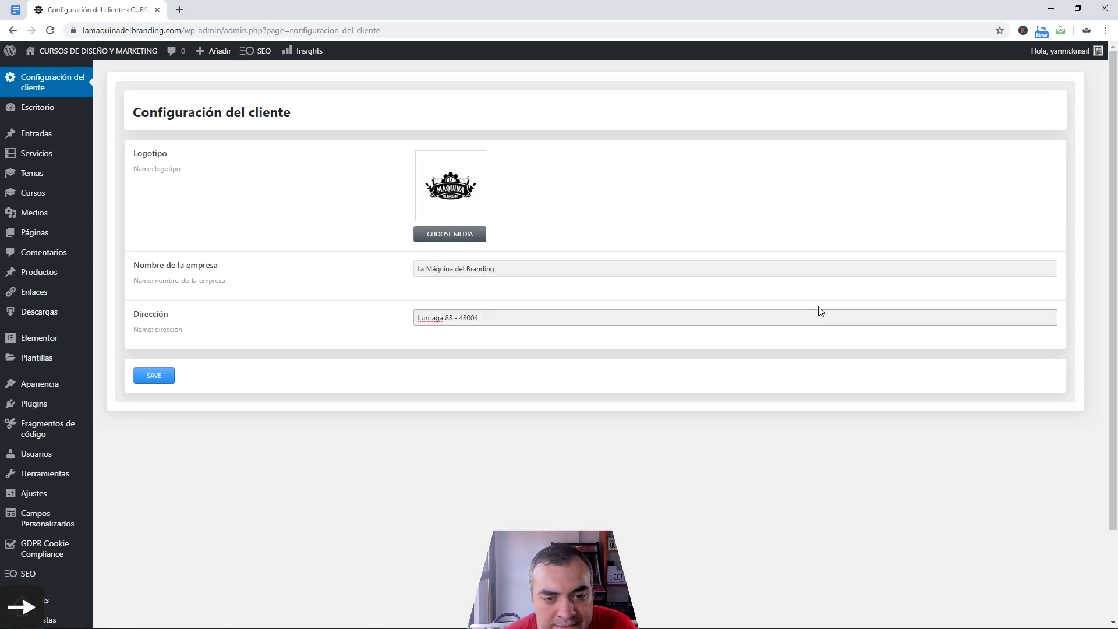
pyautogui.write('Bilbao (España')
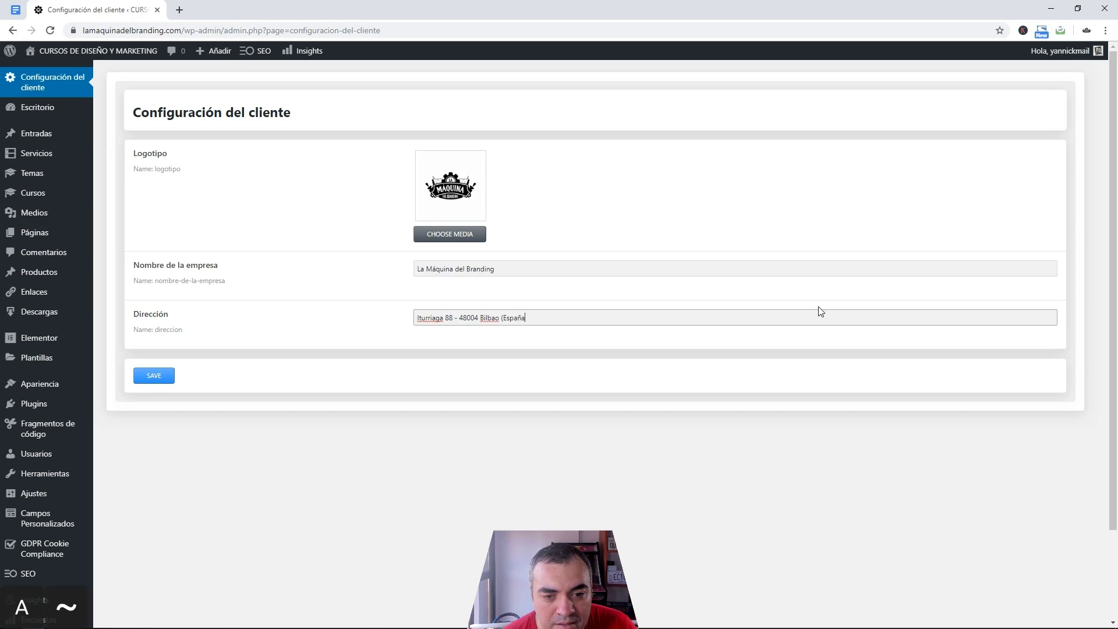
pyautogui.write(')')
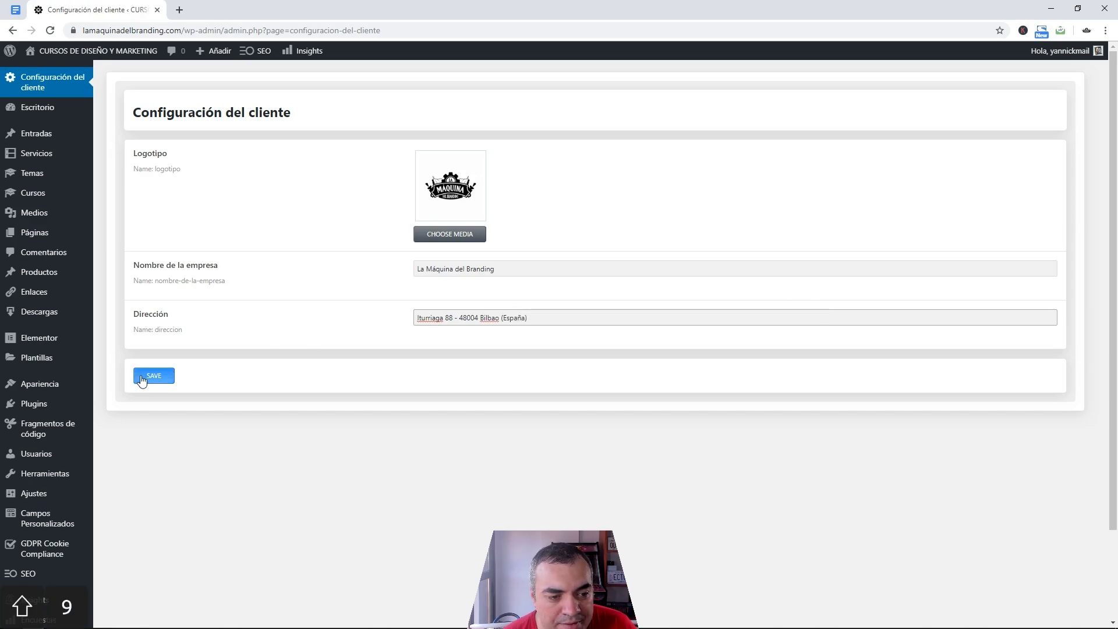
pyautogui.click(143, 378)
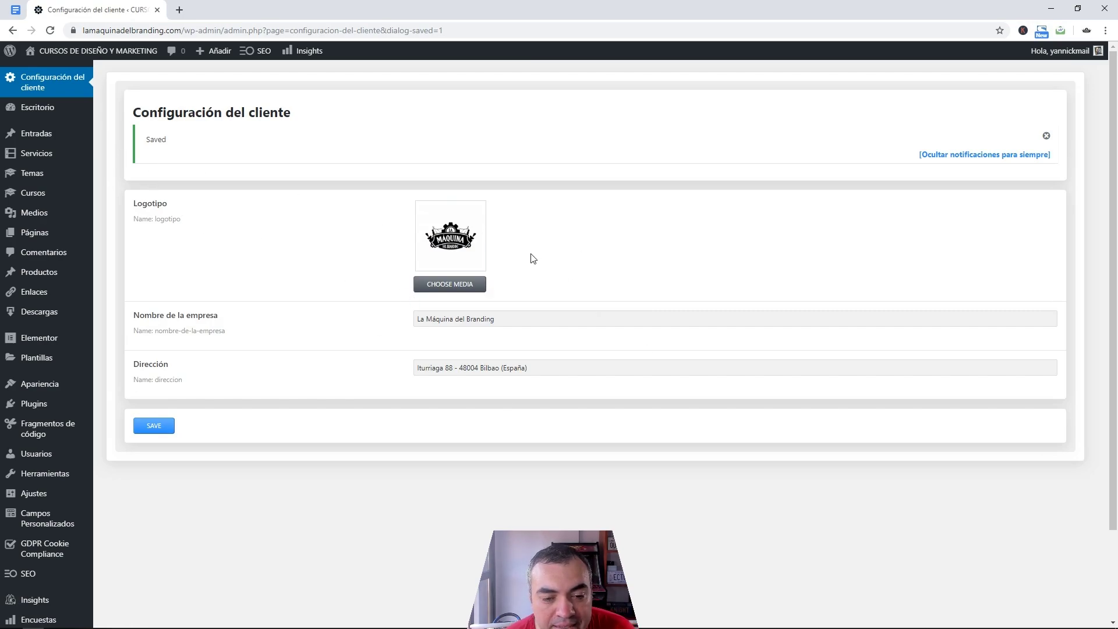
# Find the footer template with Elementor's finder using "pie de pagina" and open "Pie de página" for editing.
pyautogui.moveTo(62, 357)
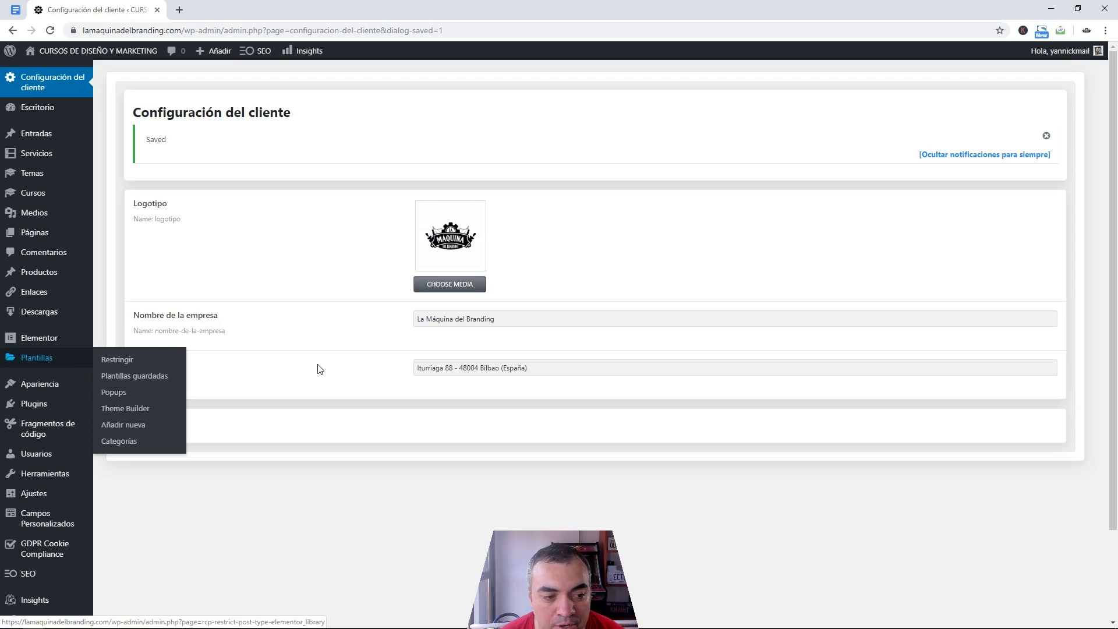
pyautogui.hotkey('ctrl', 'e')
pyautogui.write('pl')
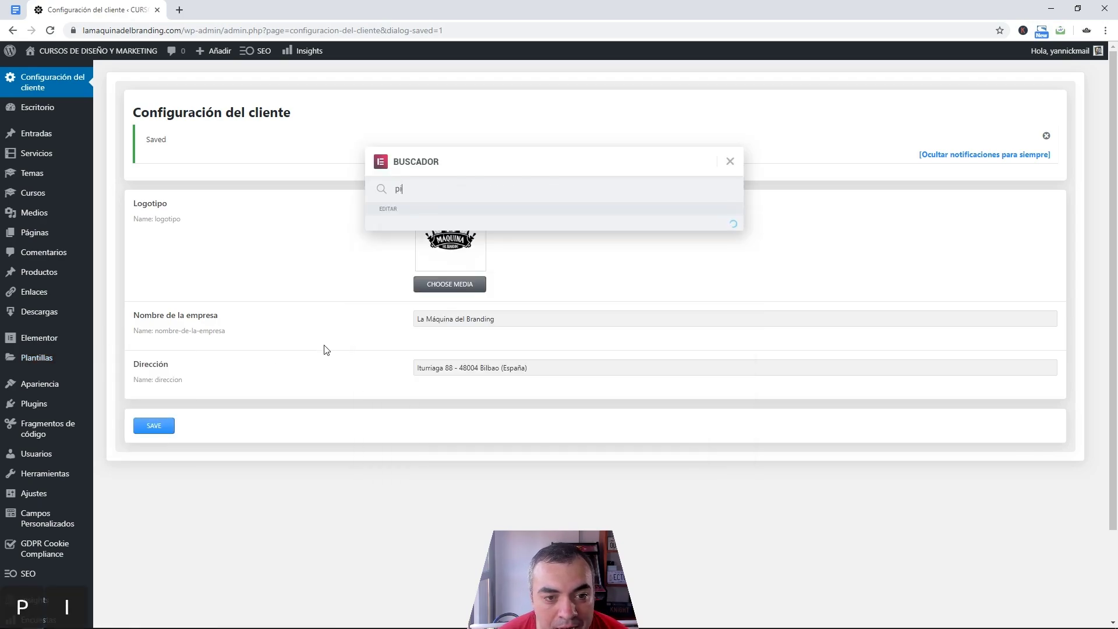
pyautogui.write('e de pagina')
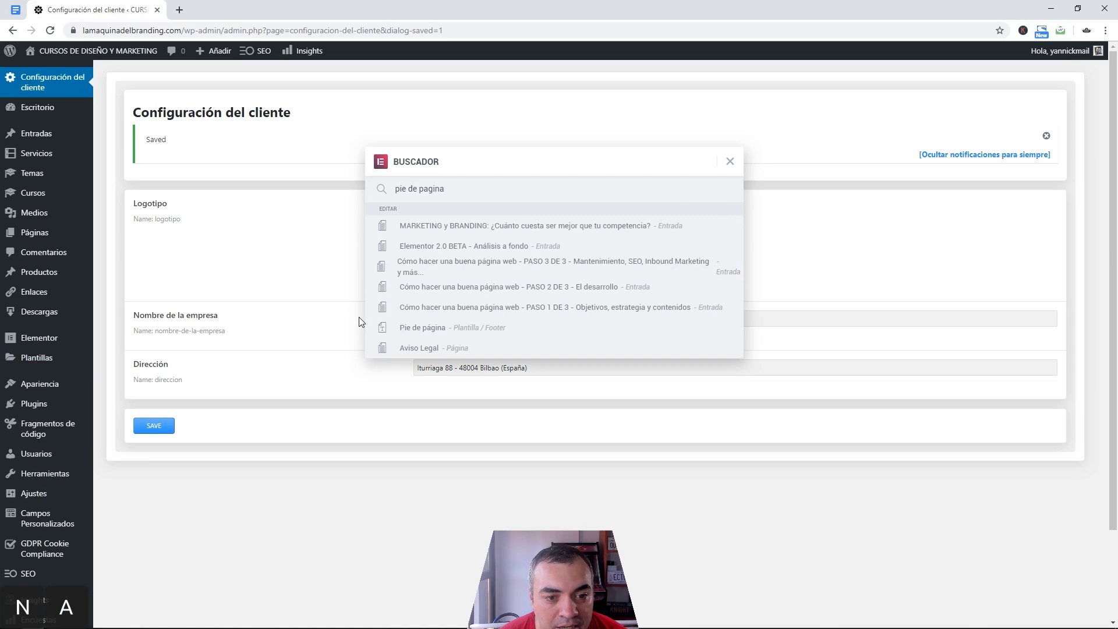
pyautogui.click(450, 330)
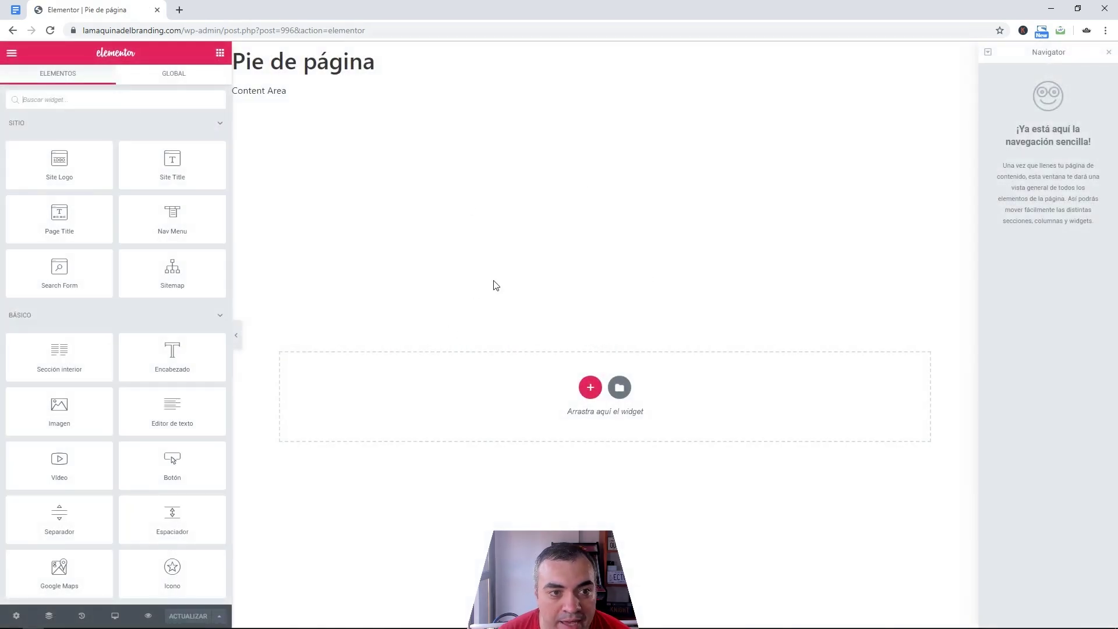
# Add a Dynamic Field widget to the footer with "Options" as its source and "Logotipo" as the option.
pyautogui.scroll(-10, 116, 349)
pyautogui.moveTo(58, 349); pyautogui.dragTo(514, 412)
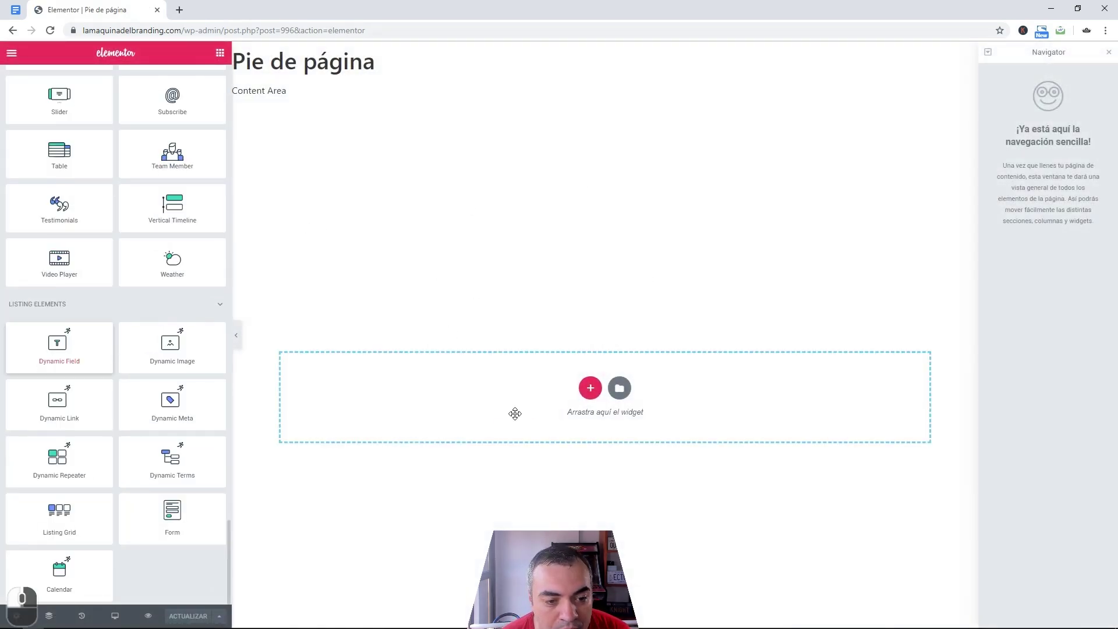
pyautogui.click(186, 144)
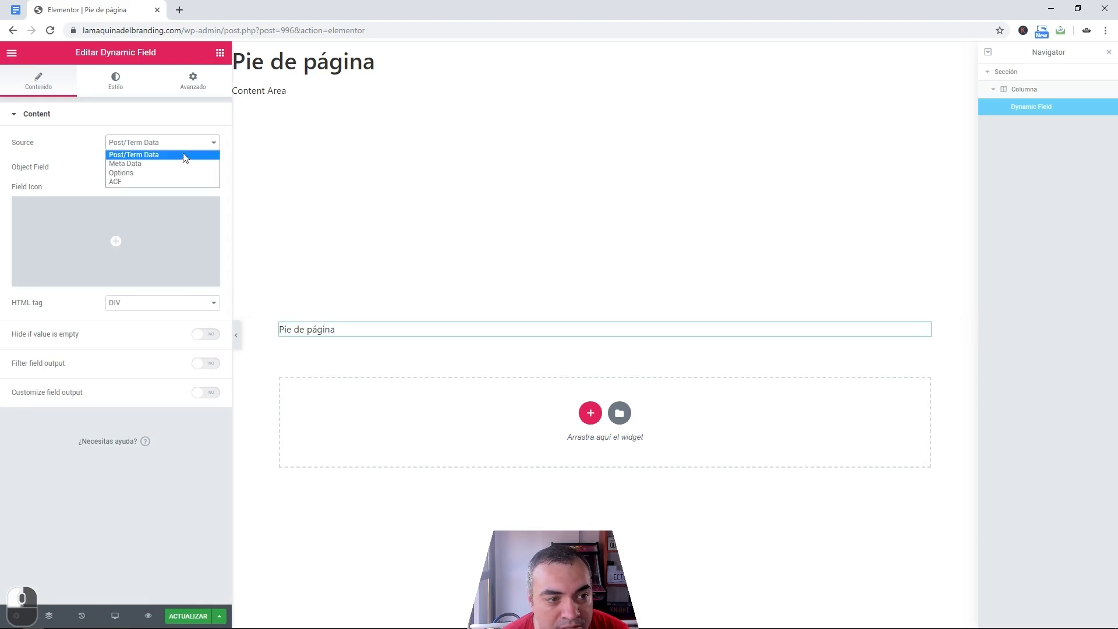
pyautogui.click(181, 174)
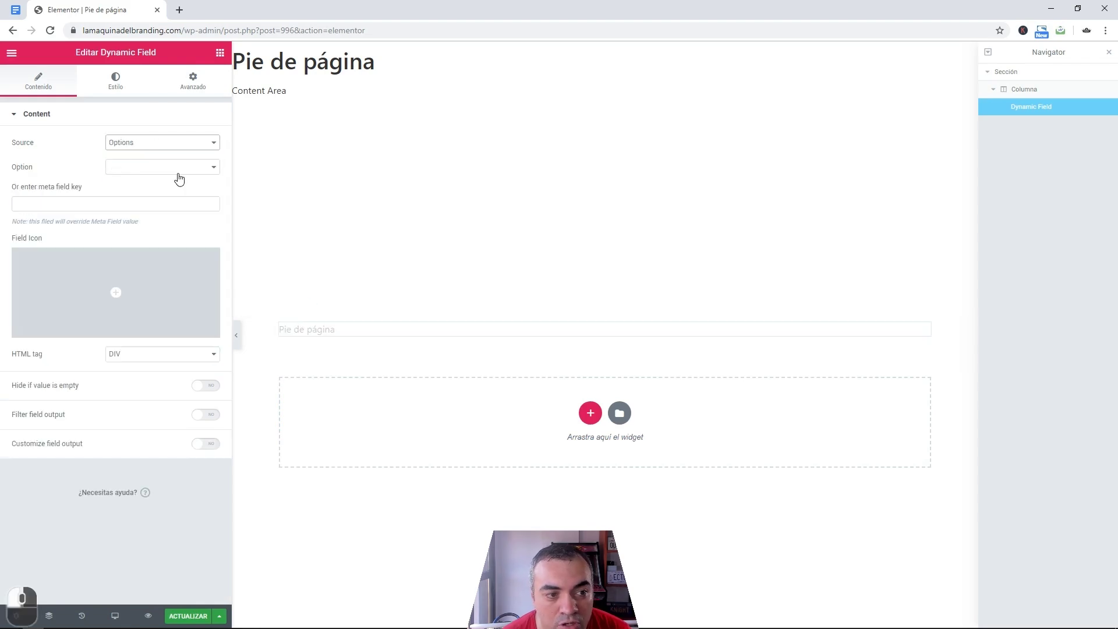
pyautogui.click(183, 169)
pyautogui.click(177, 188)
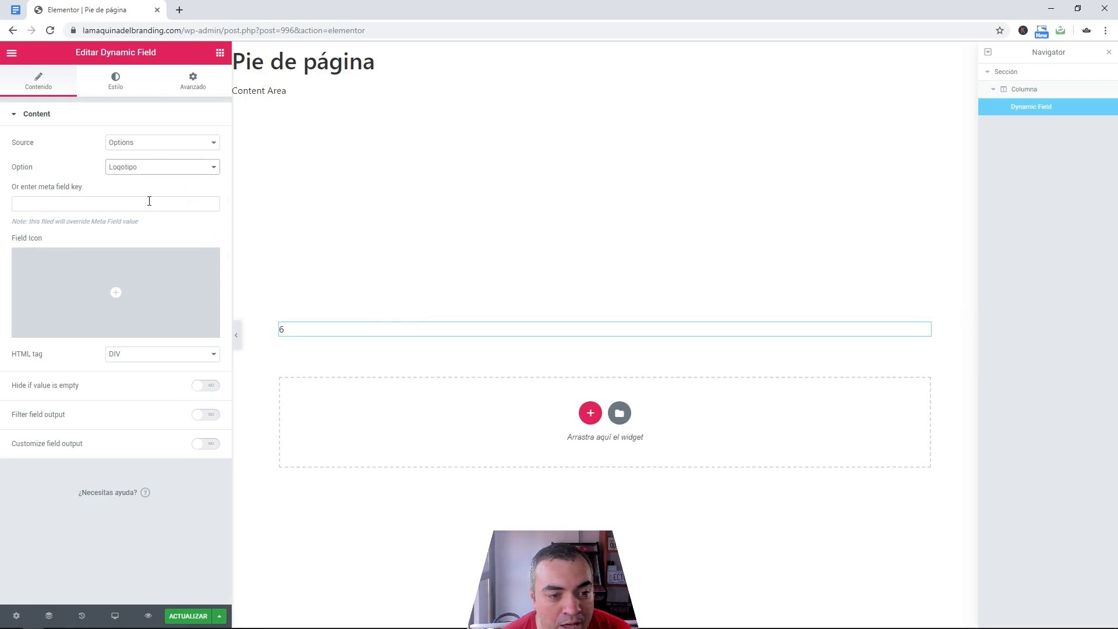
# Filter the Dynamic Field's output with the "Get image by ID" callback and check the rendered logo.
pyautogui.click(207, 414)
pyautogui.click(196, 438)
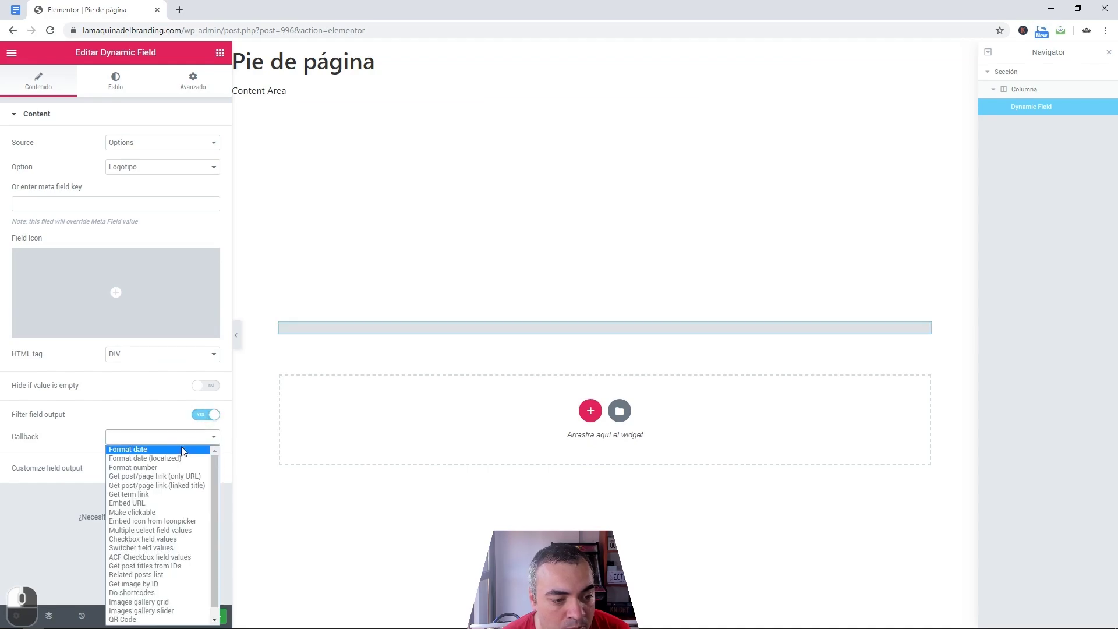
pyautogui.click(178, 584)
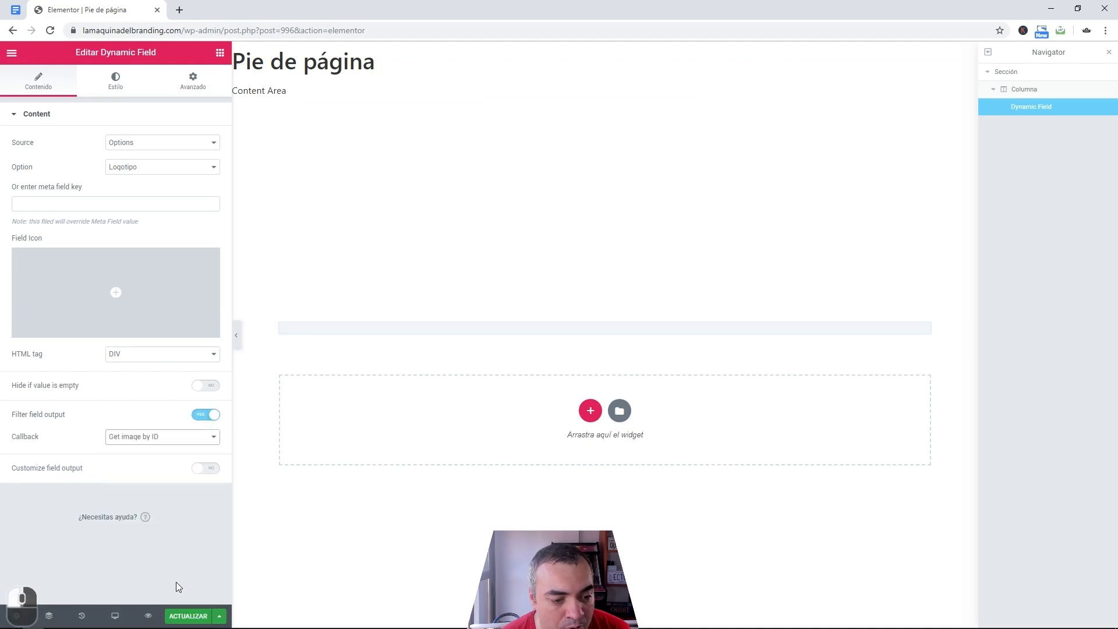
pyautogui.scroll(-5, 826, 297)
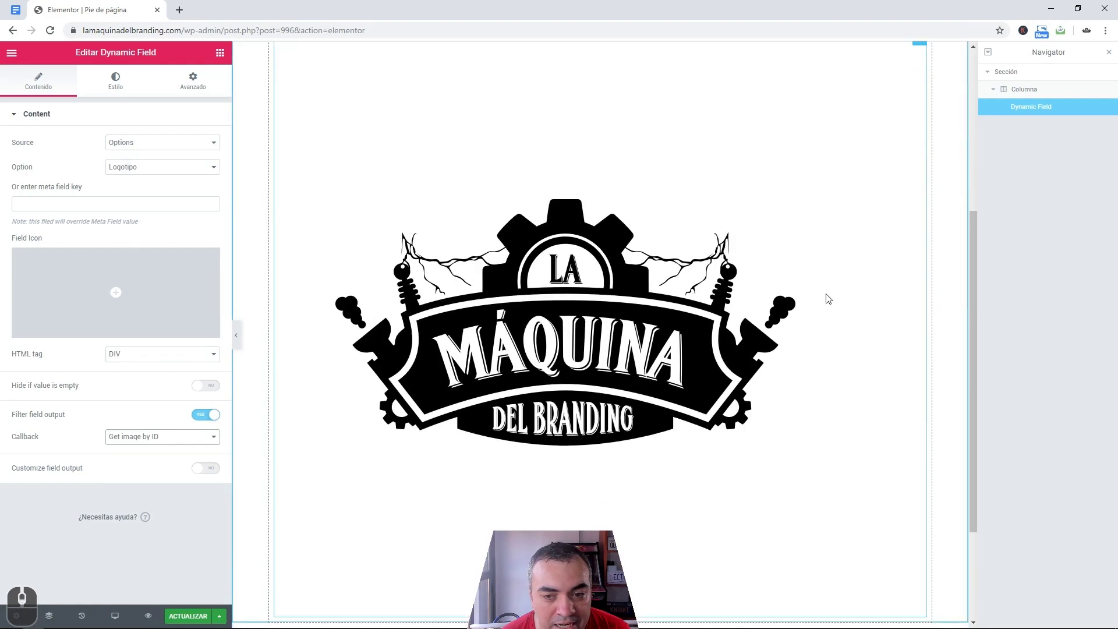
pyautogui.scroll(5, 710, 296)
pyautogui.click(116, 80)
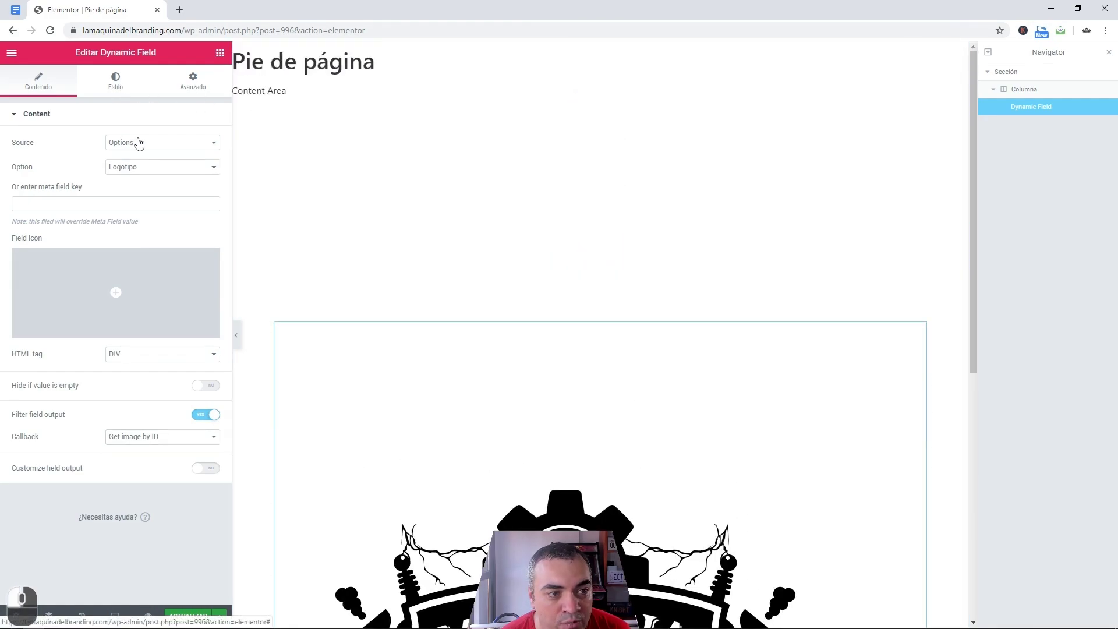
pyautogui.click(39, 81)
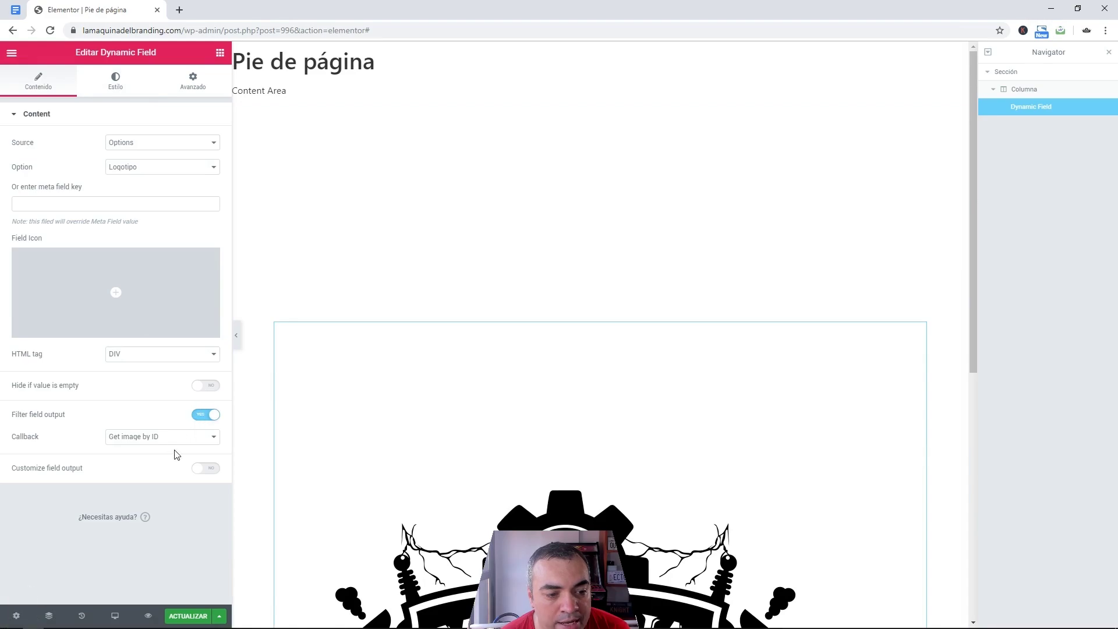
# Duplicate the logo's column and delete the copied Dynamic Field from the new column.
pyautogui.rightClick(276, 327)
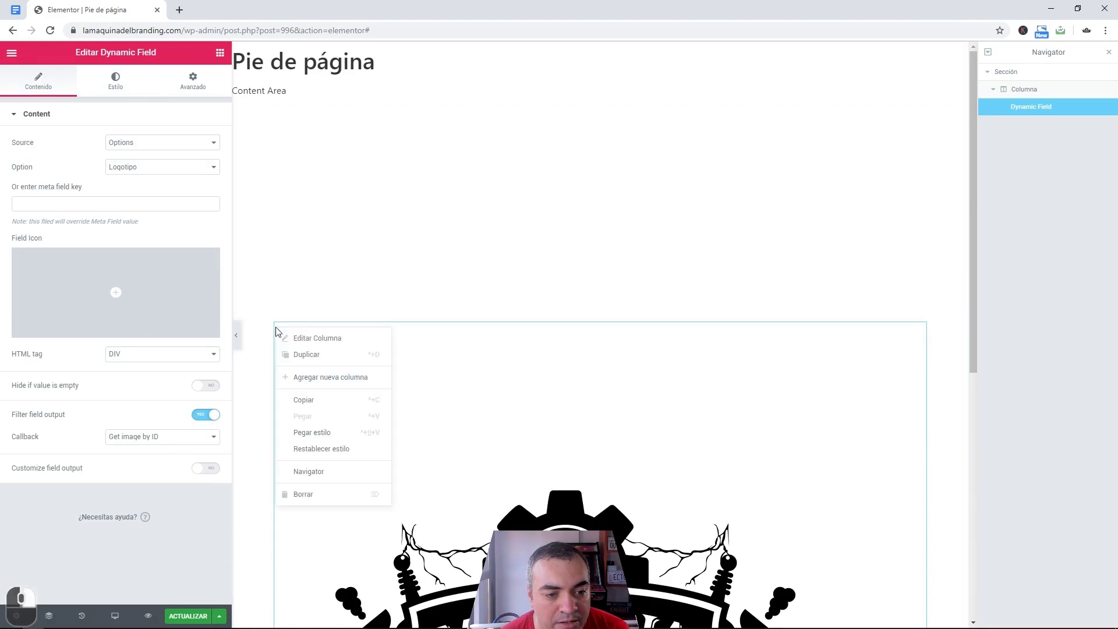
pyautogui.click(294, 351)
pyautogui.rightClick(770, 411)
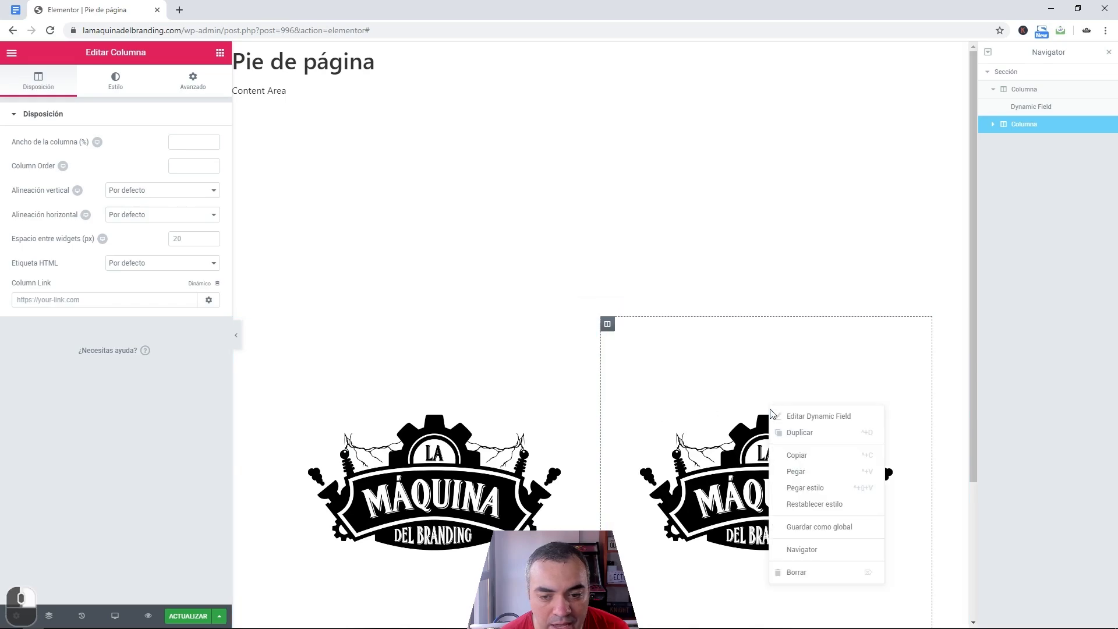
pyautogui.click(844, 574)
# Add an "Encabezado" widget to the empty column beside the logo and make its text black.
pyautogui.click(219, 55)
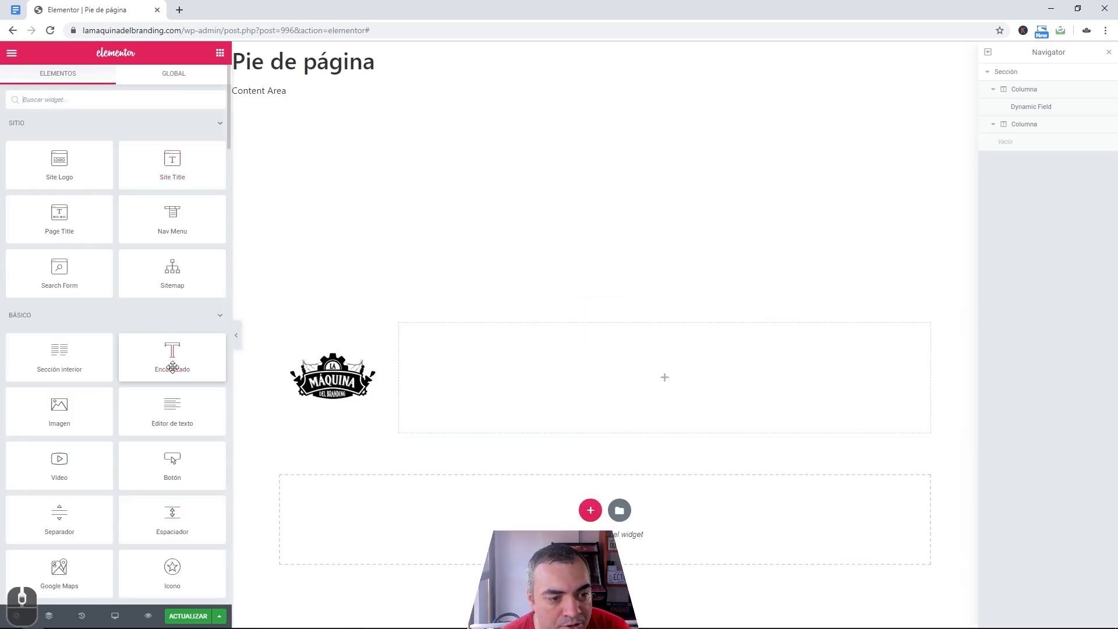
pyautogui.moveTo(174, 363); pyautogui.dragTo(559, 373)
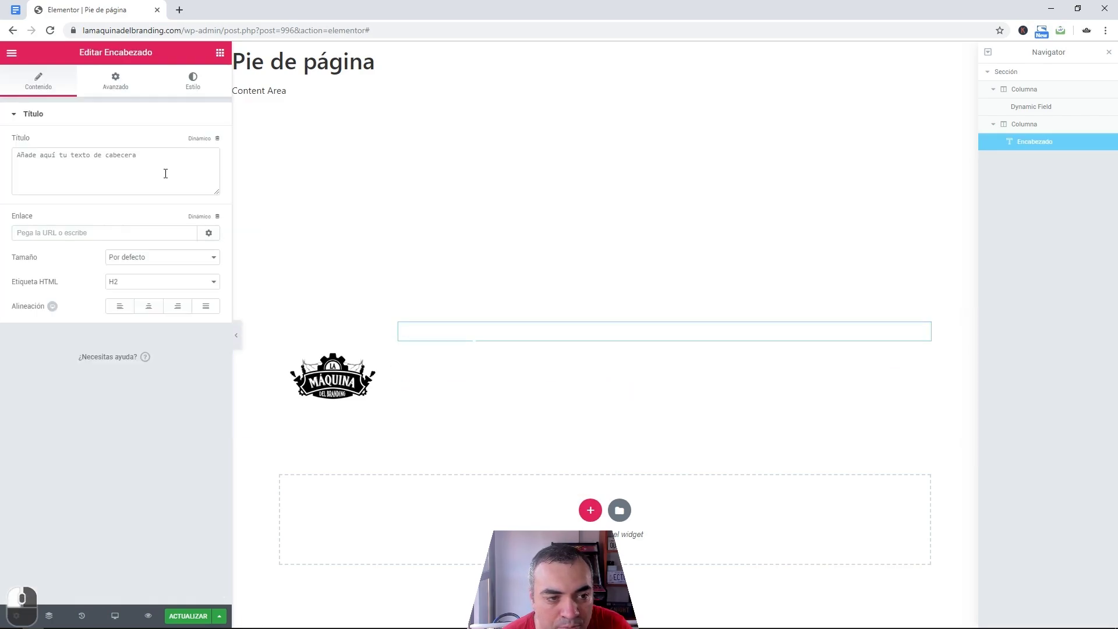
pyautogui.click(192, 82)
pyautogui.click(204, 146)
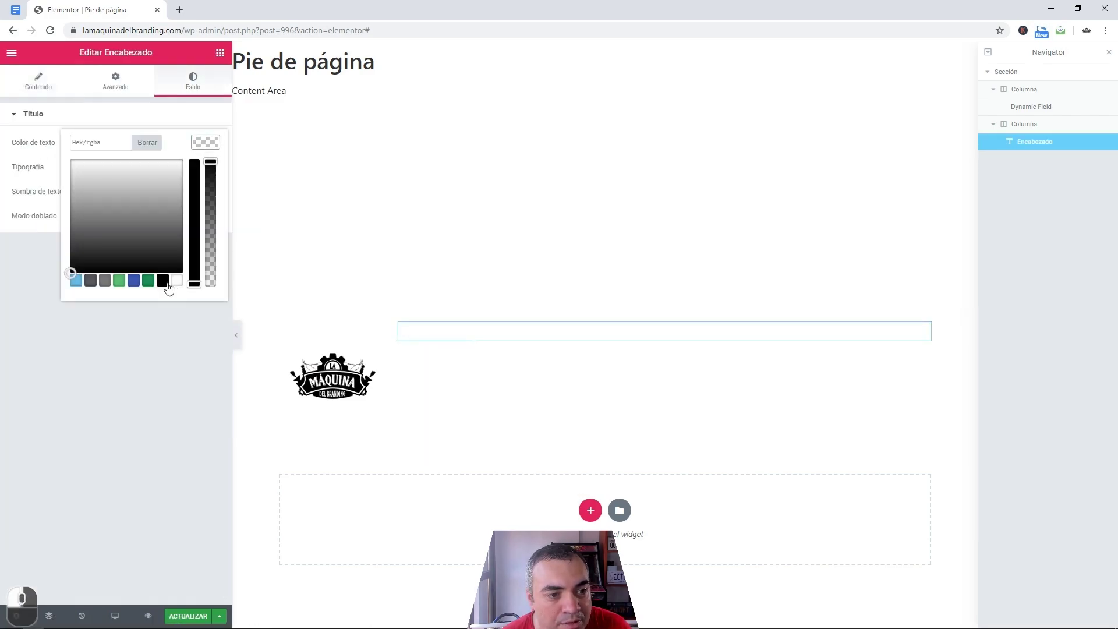
pyautogui.click(166, 287)
pyautogui.click(167, 367)
pyautogui.click(45, 86)
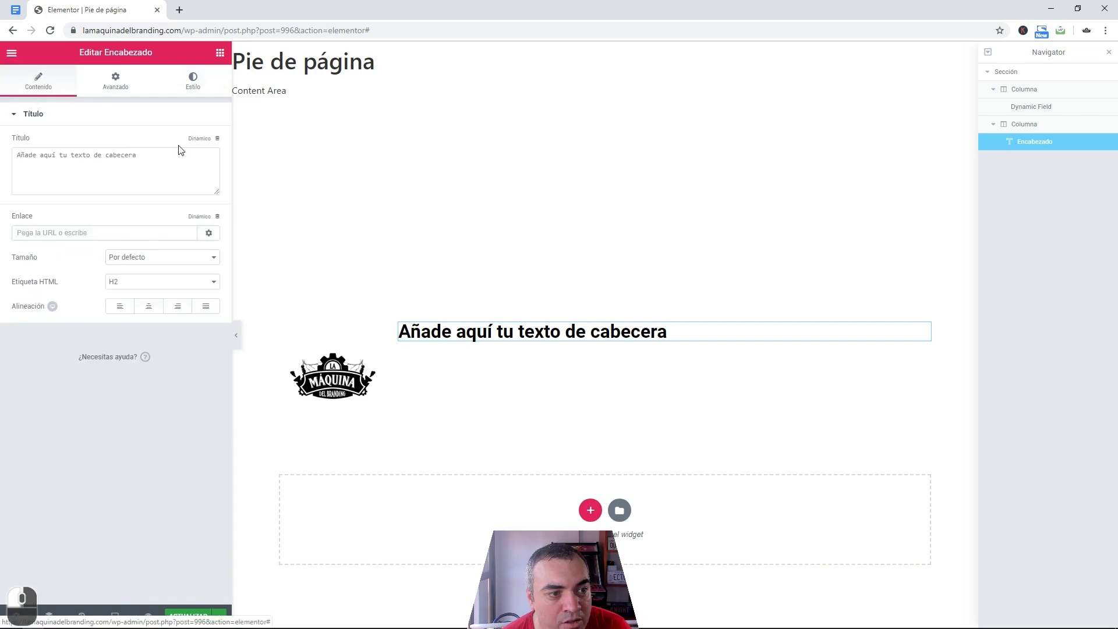
# Link the heading's title dynamically to JetEngine's "Nombre de la empresa" option.
pyautogui.click(204, 140)
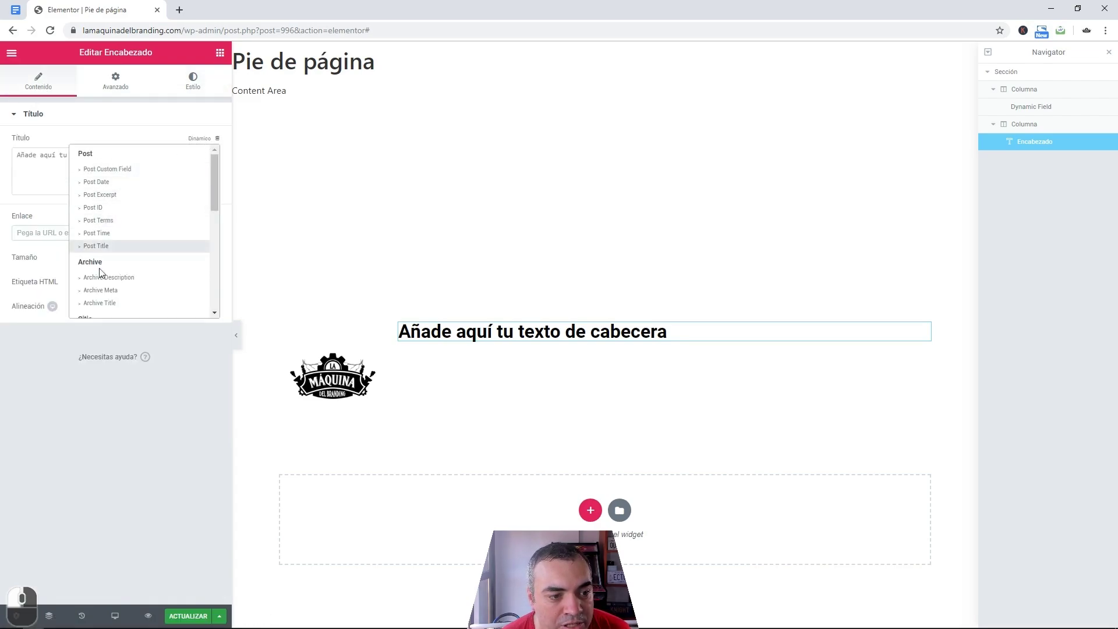
pyautogui.scroll(-5, 172, 227)
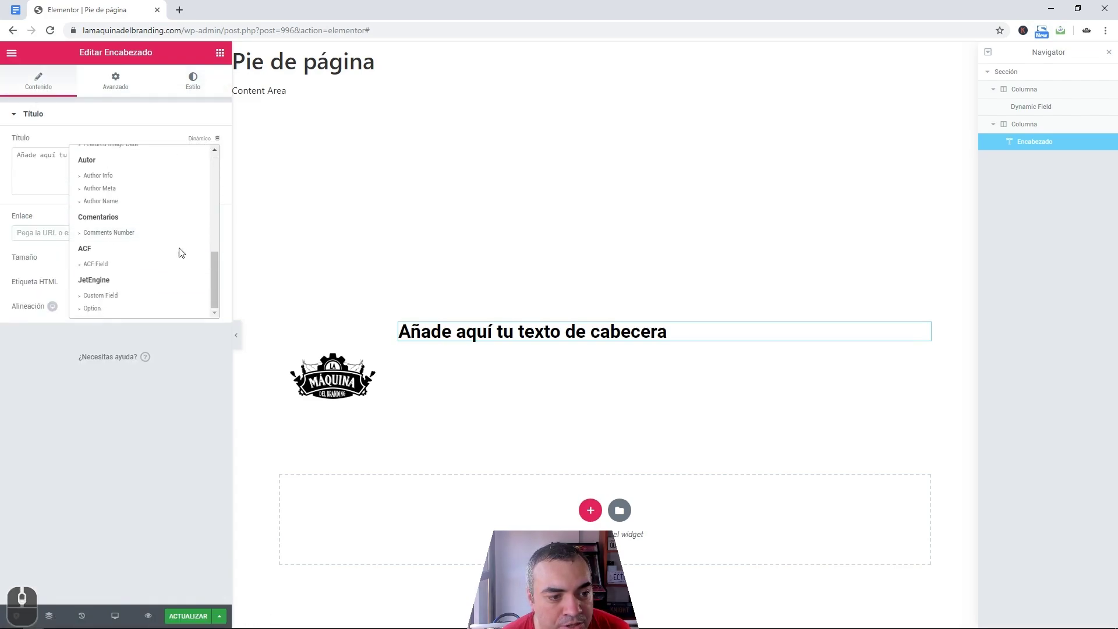
pyautogui.click(101, 308)
pyautogui.click(120, 208)
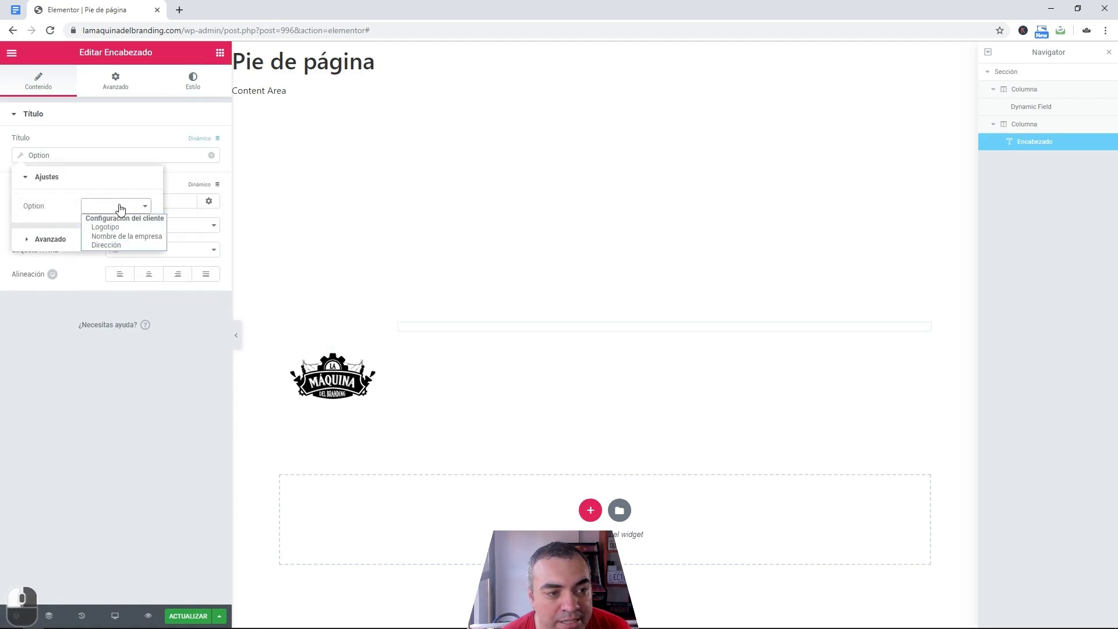
pyautogui.click(119, 235)
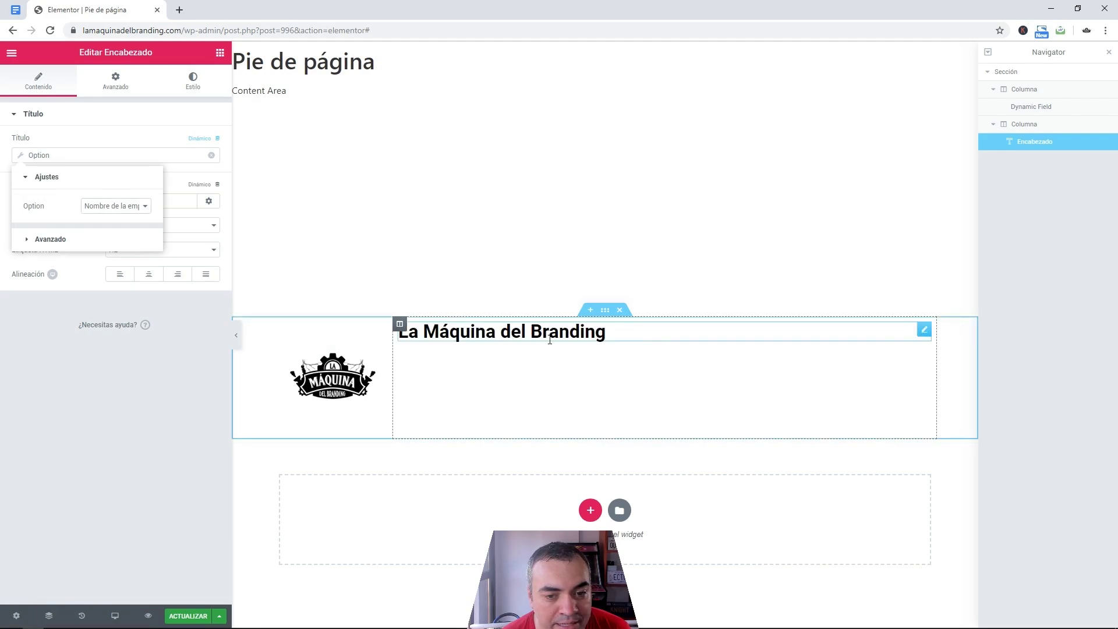
# Duplicate the company name heading, set the copy's HTML tag to p, and link its title to the "Dirección" option.
pyautogui.rightClick(551, 343)
pyautogui.click(572, 365)
pyautogui.click(164, 251)
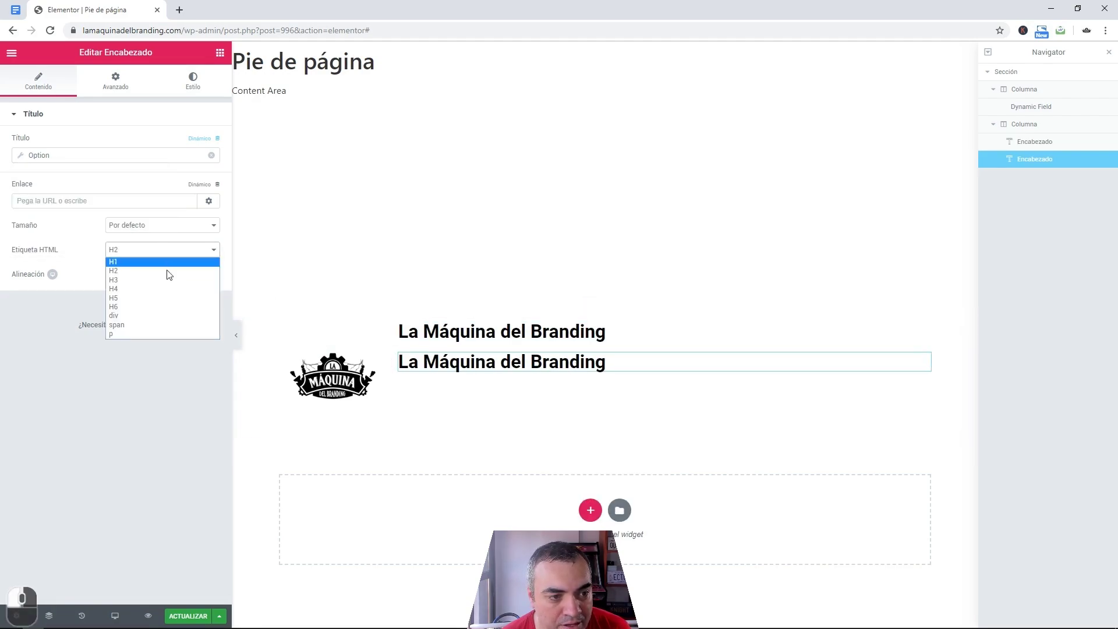
pyautogui.click(173, 334)
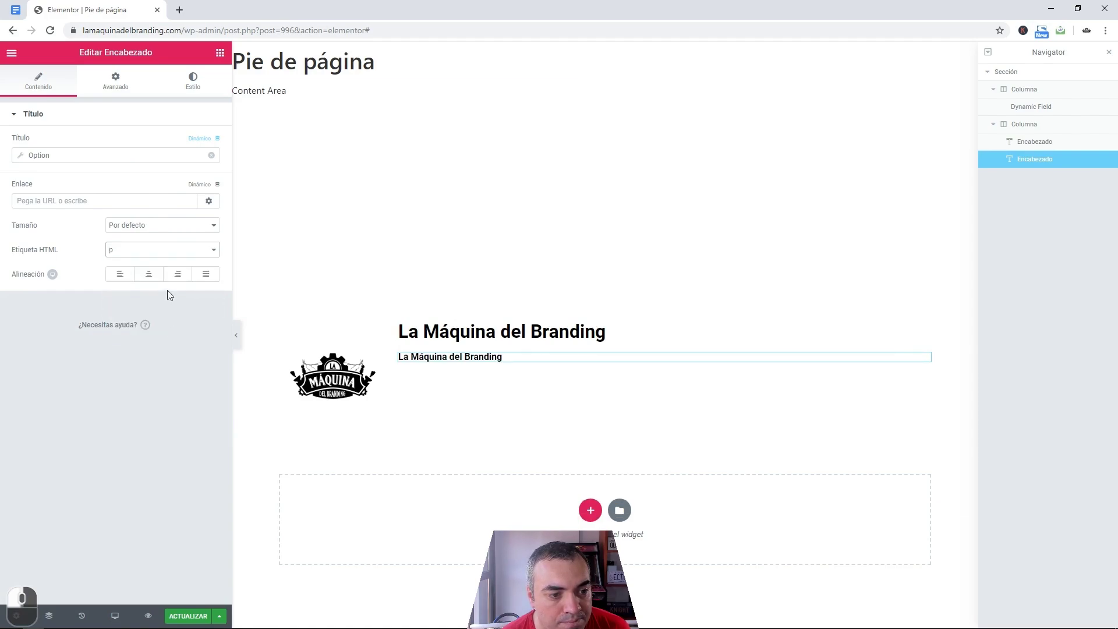
pyautogui.click(187, 156)
pyautogui.click(146, 206)
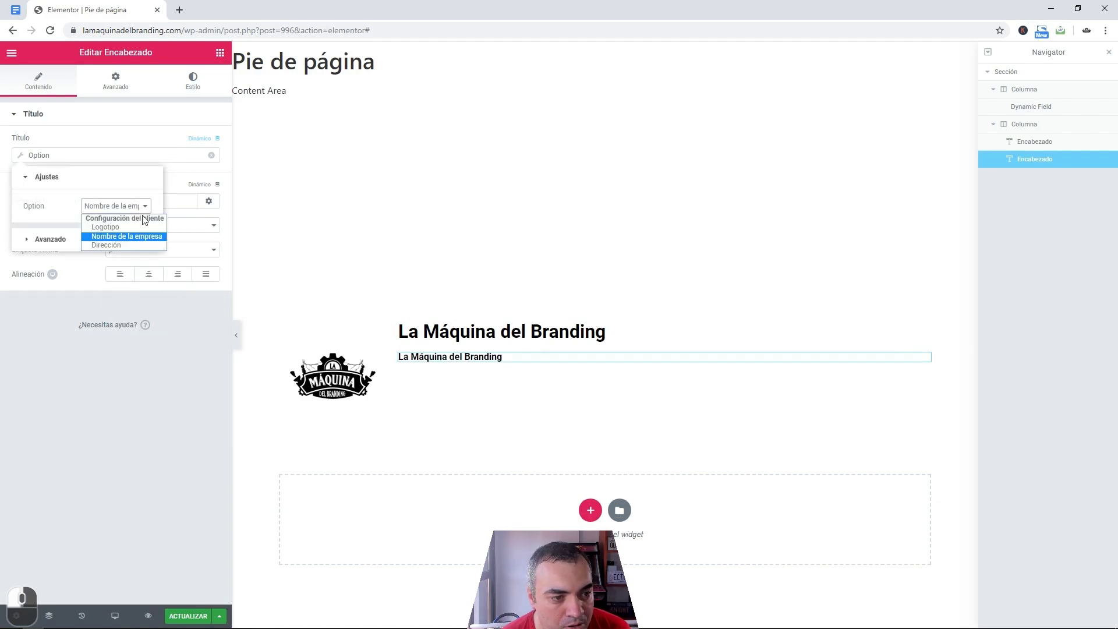
pyautogui.click(138, 236)
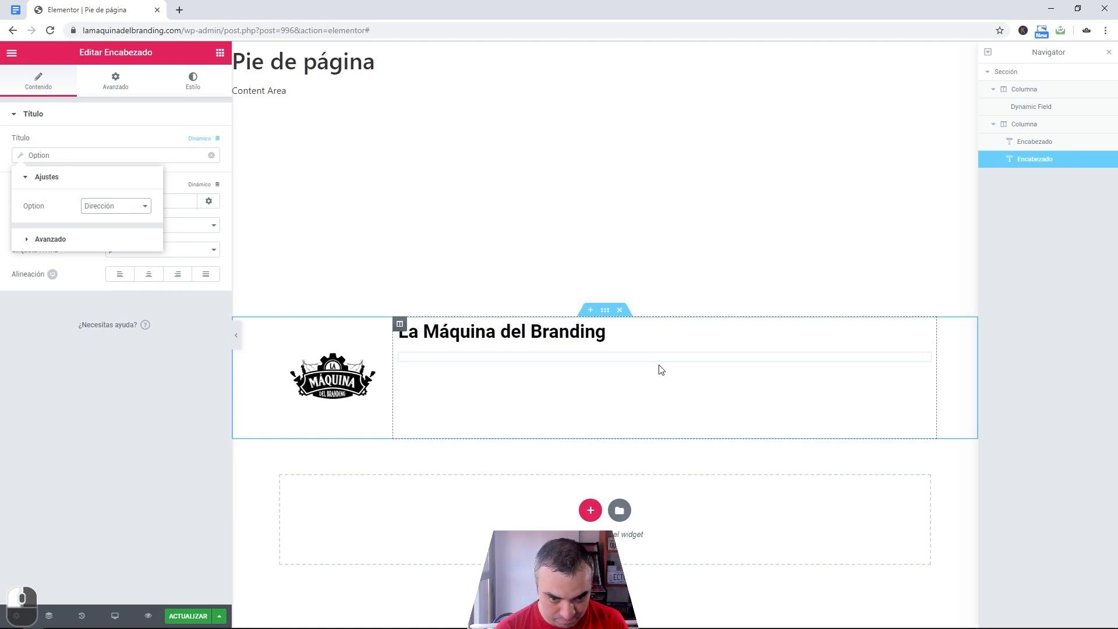
# Find the Google Maps widget with the search "map" and add it below the address heading.
pyautogui.click(220, 53)
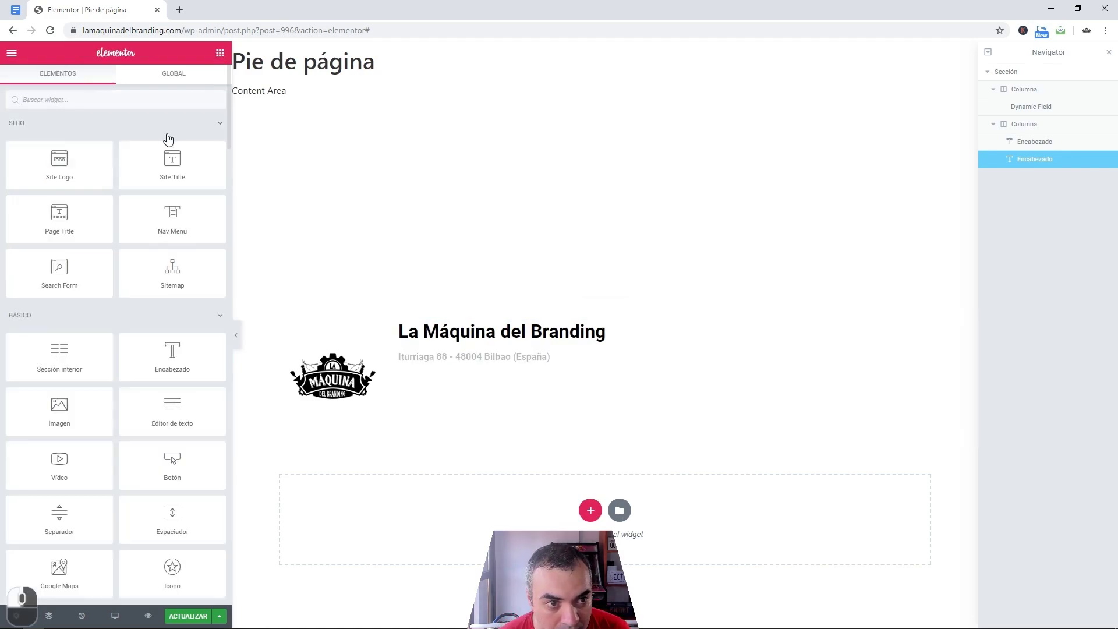
pyautogui.write('map')
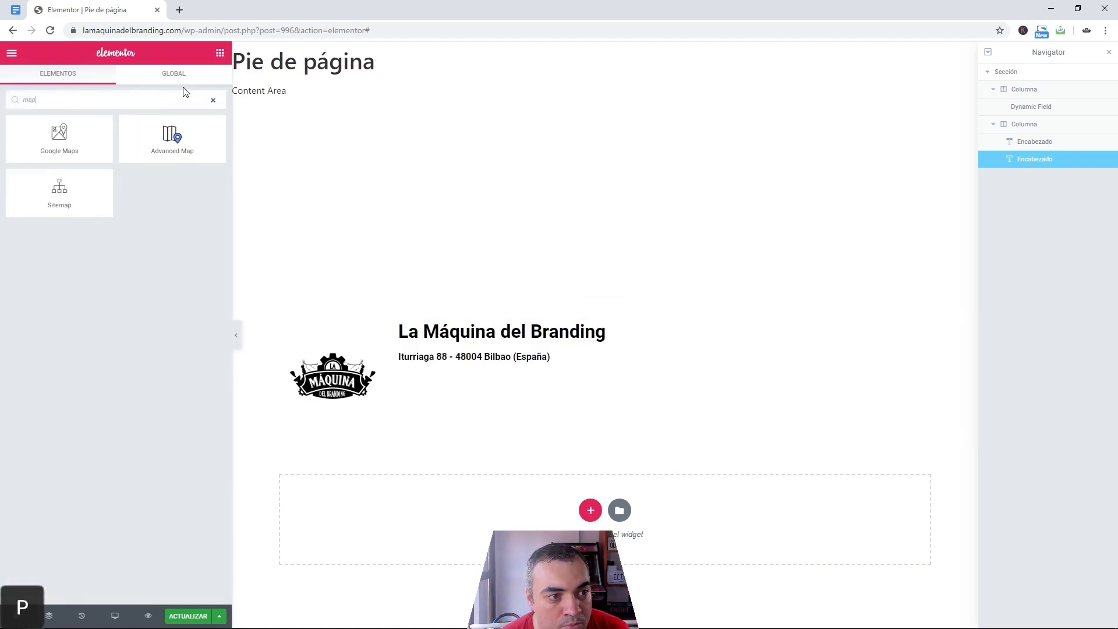
pyautogui.moveTo(77, 140); pyautogui.dragTo(513, 364)
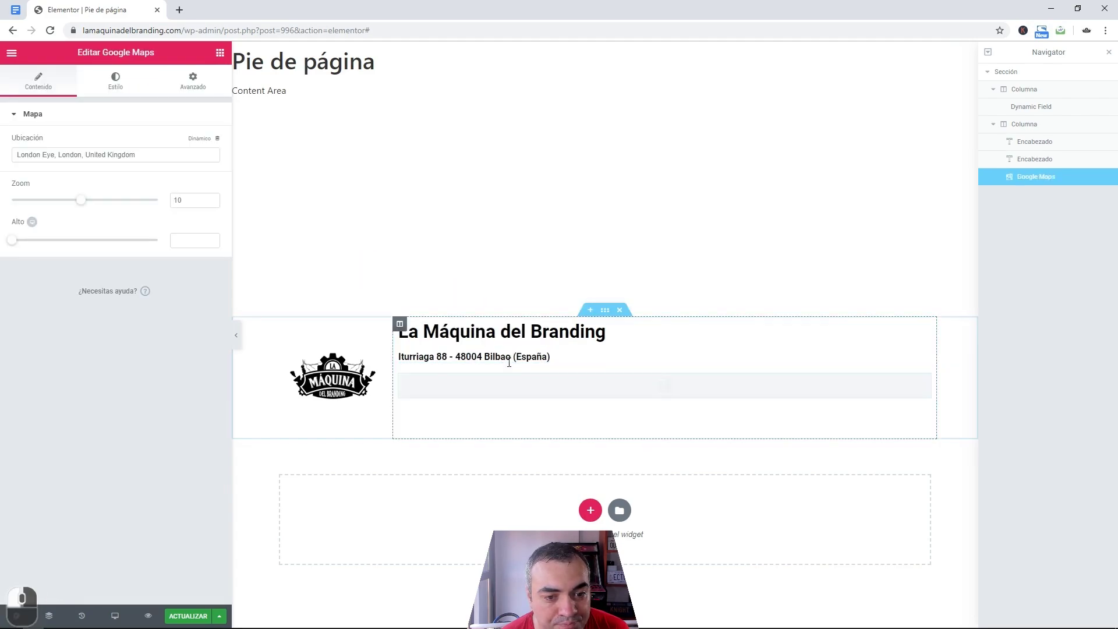
# Link the map's "Ubicación" dynamically to JetEngine's "Dirección" option.
pyautogui.click(198, 140)
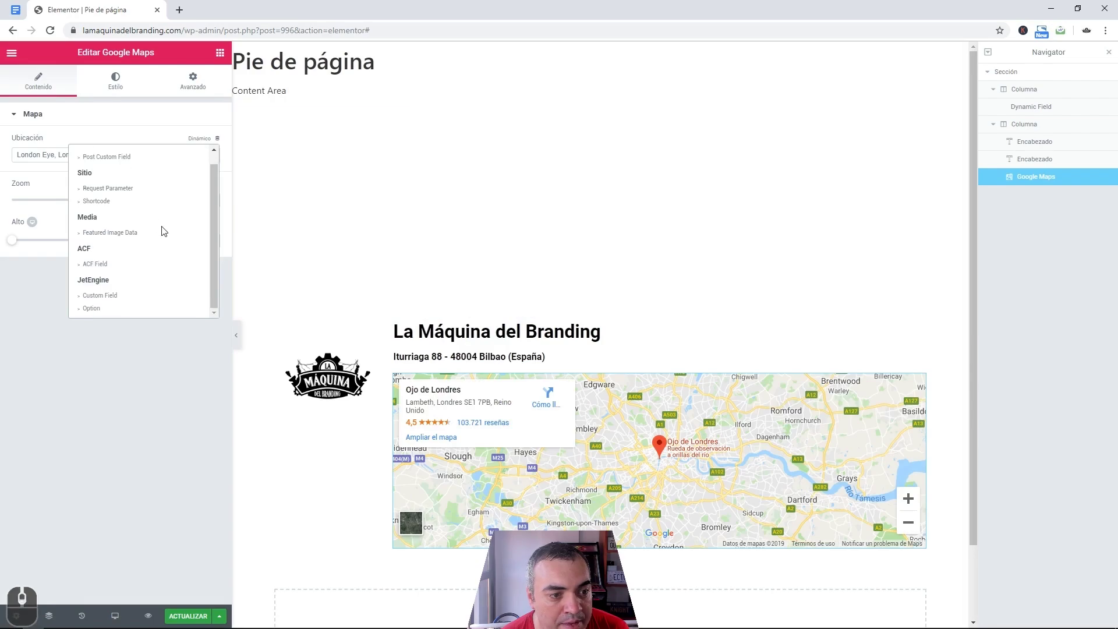
pyautogui.click(128, 313)
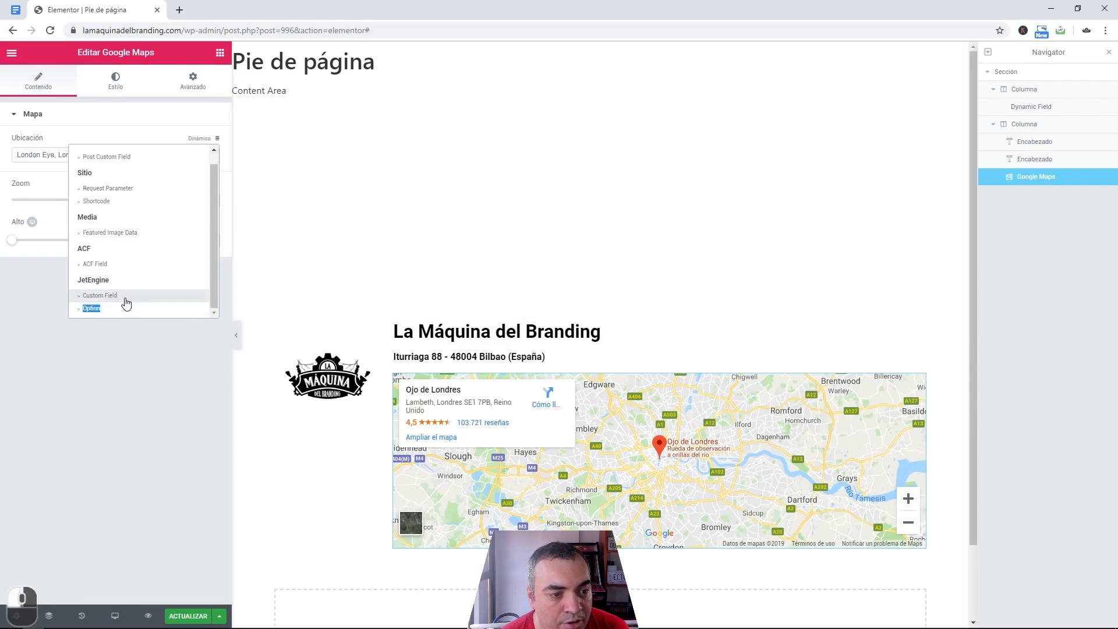
pyautogui.click(125, 309)
pyautogui.click(121, 206)
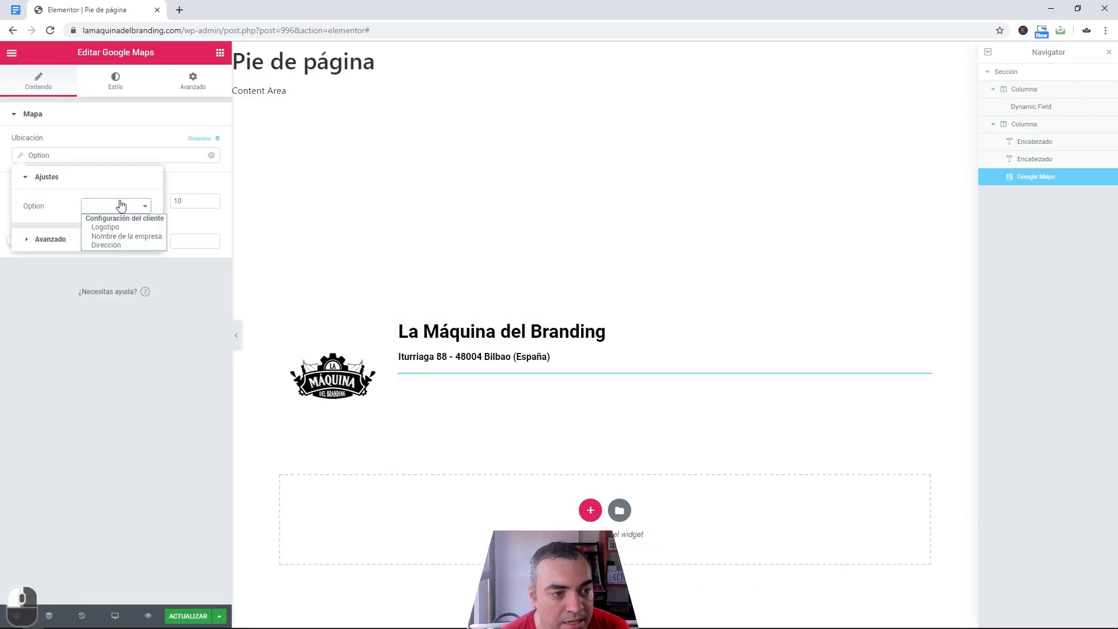
pyautogui.click(128, 244)
pyautogui.click(89, 403)
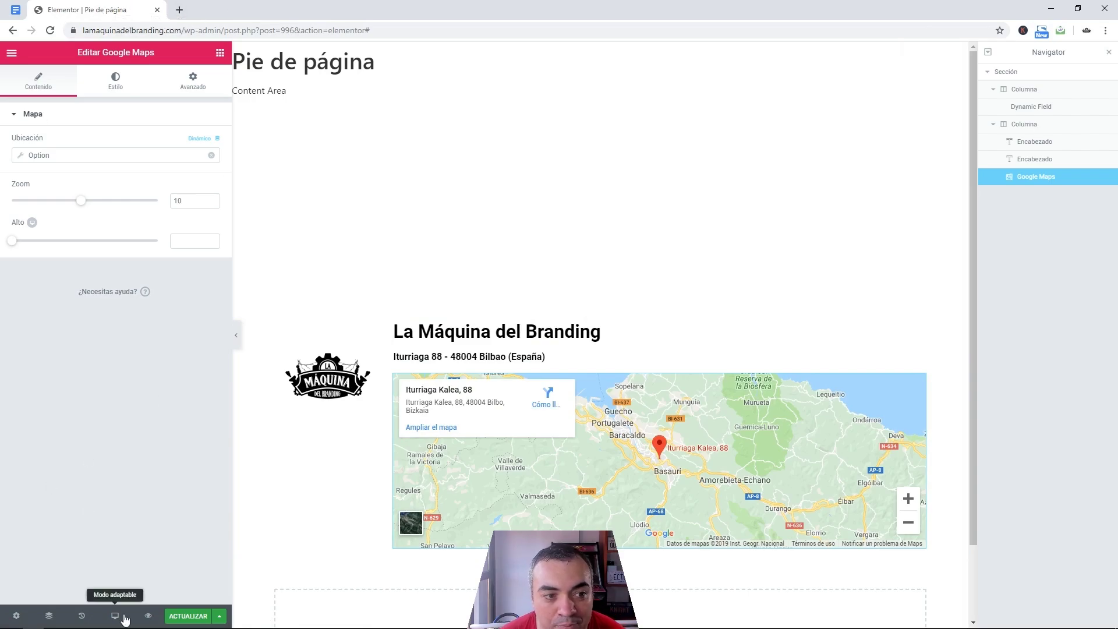
pyautogui.click(219, 615)
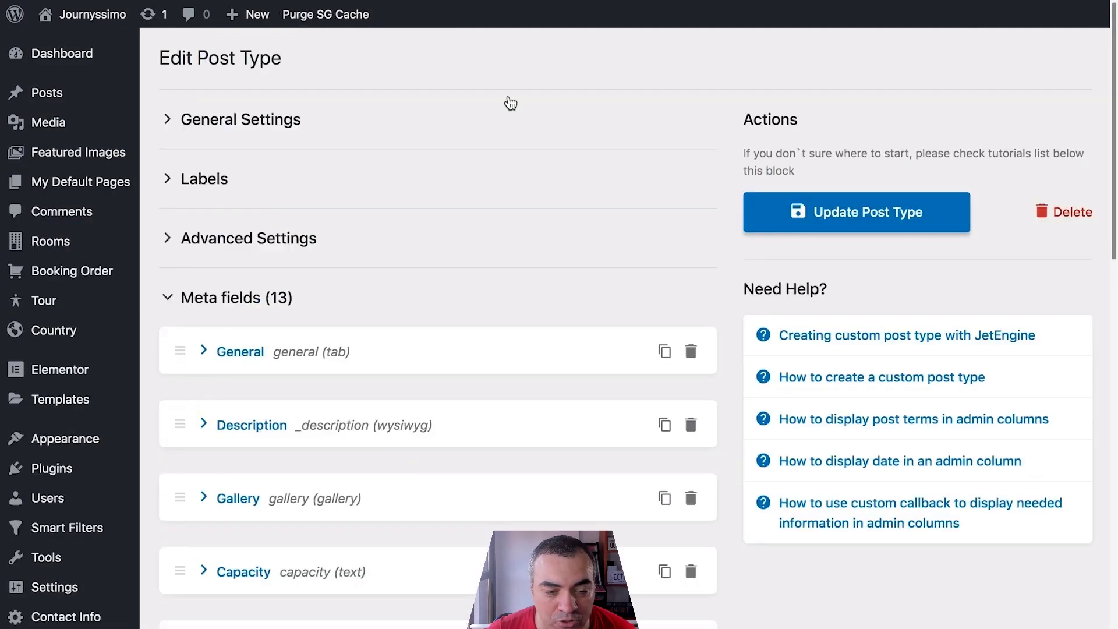
# Add a new admin column to the post type and title it "Capacity".
pyautogui.scroll(-15, 510, 103)
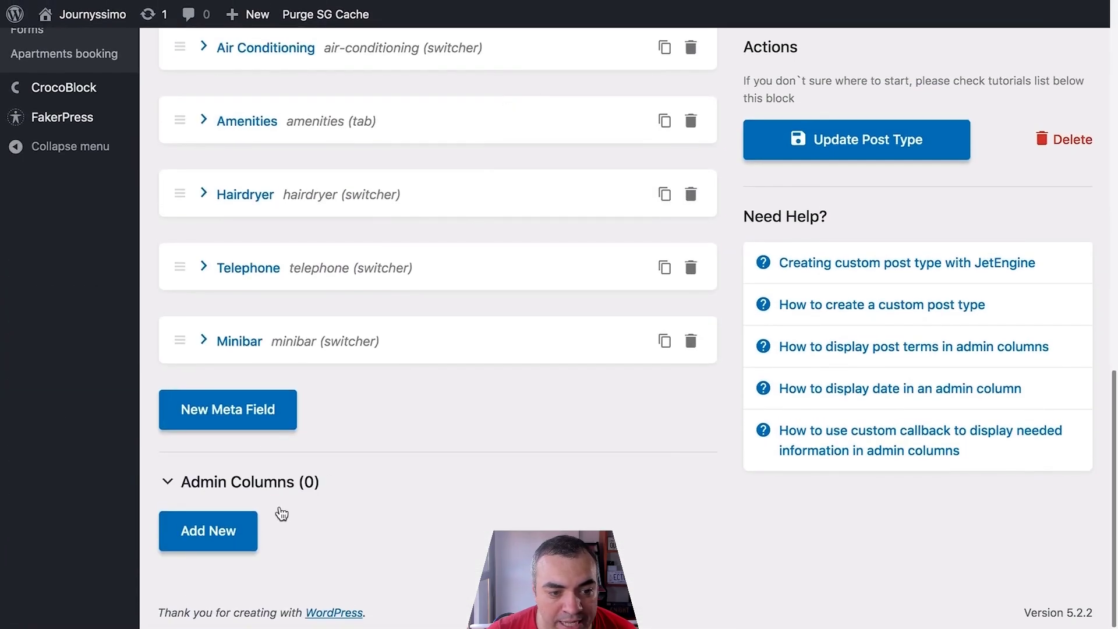
pyautogui.click(235, 530)
pyautogui.scroll(-7, 296, 511)
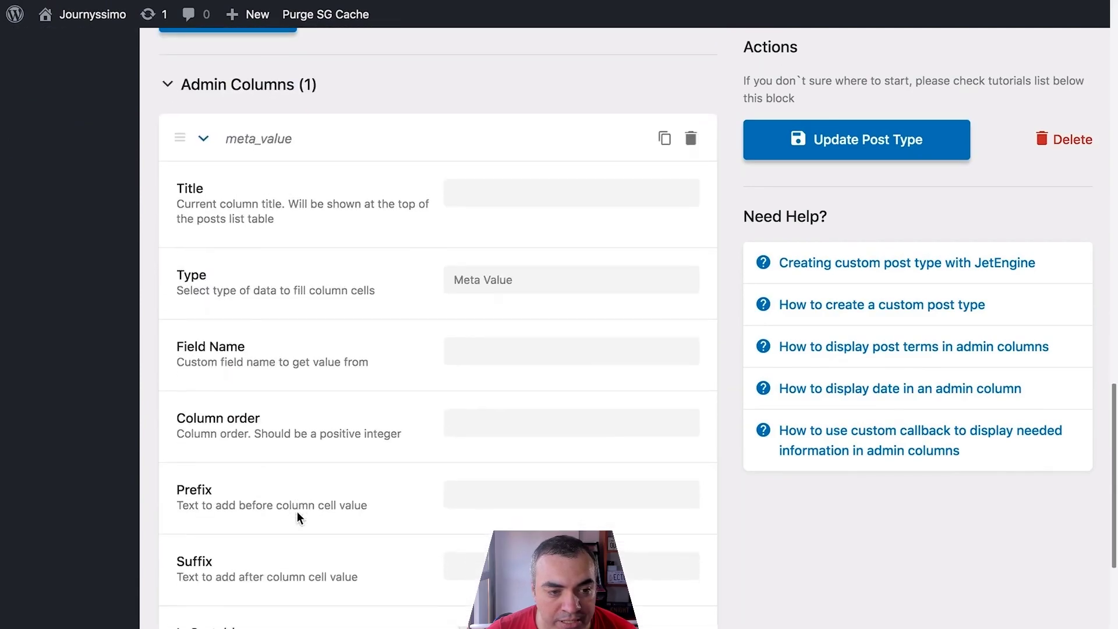
pyautogui.click(486, 167)
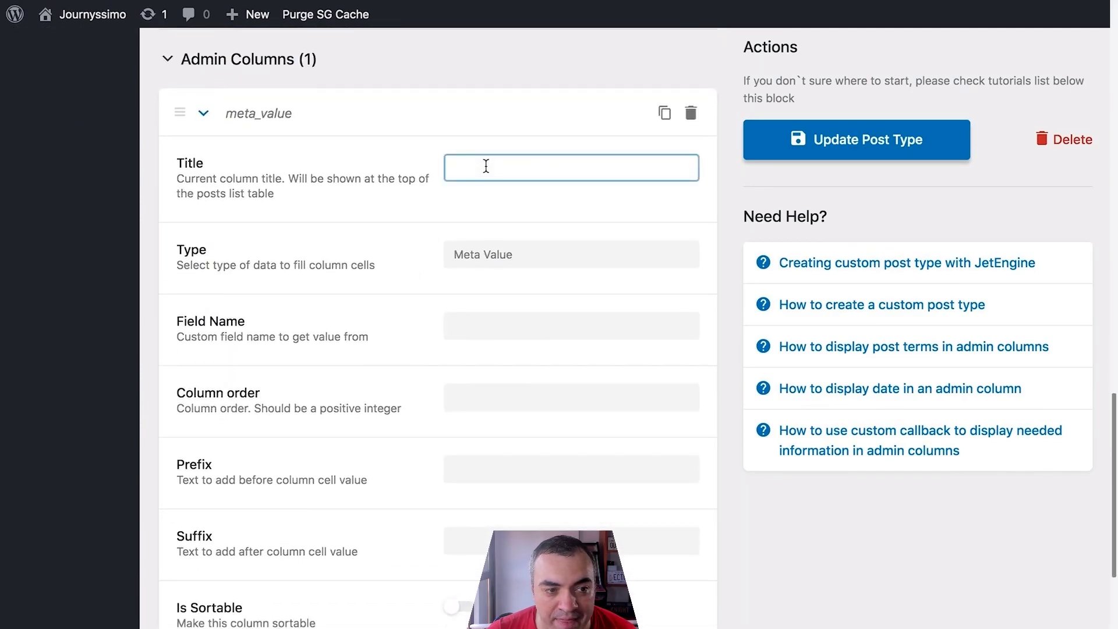
pyautogui.write('Capacity')
# Check the capacity field's name in the room editor, keep the column type as Meta Value, and set its field name to "capacity".
pyautogui.click(809, 11)
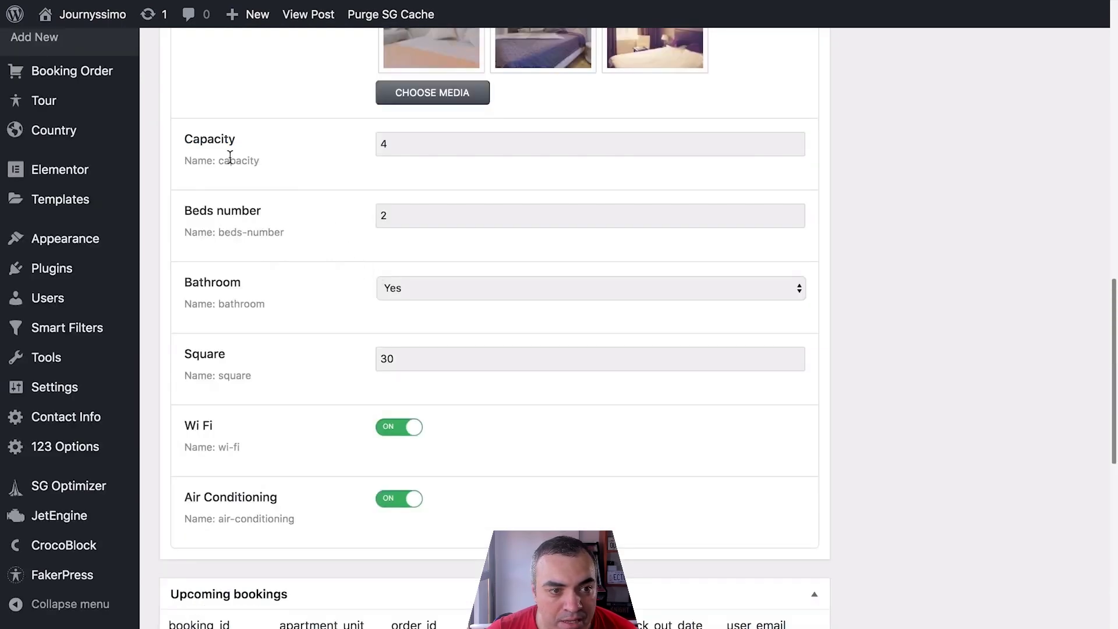
pyautogui.hotkey('ctrl', 'shift', 'Tab')
pyautogui.click(404, 245)
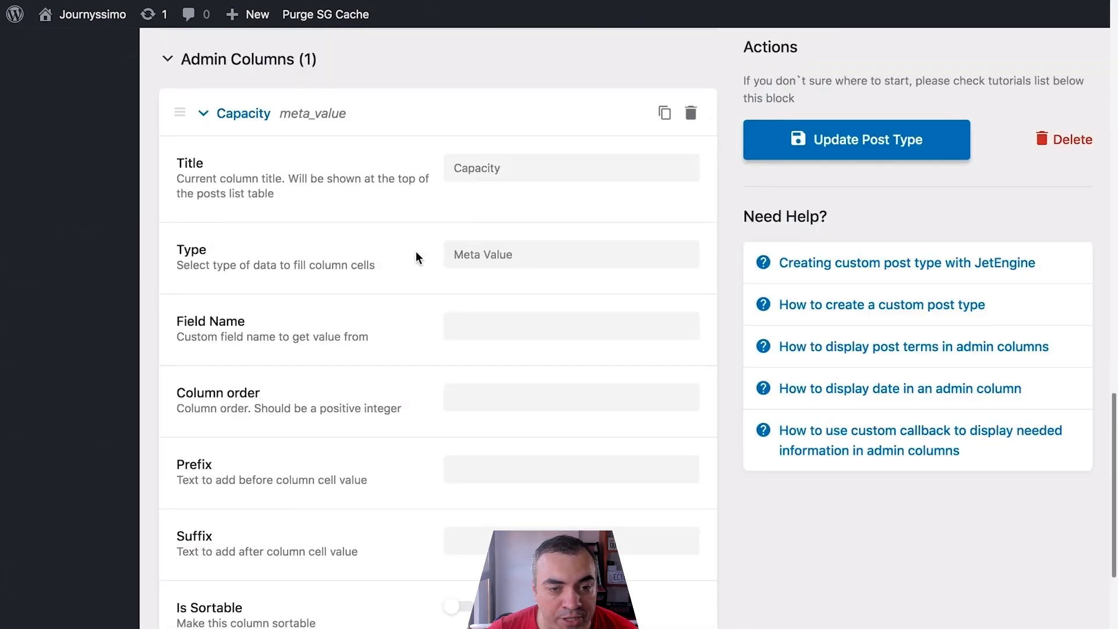
pyautogui.click(481, 258)
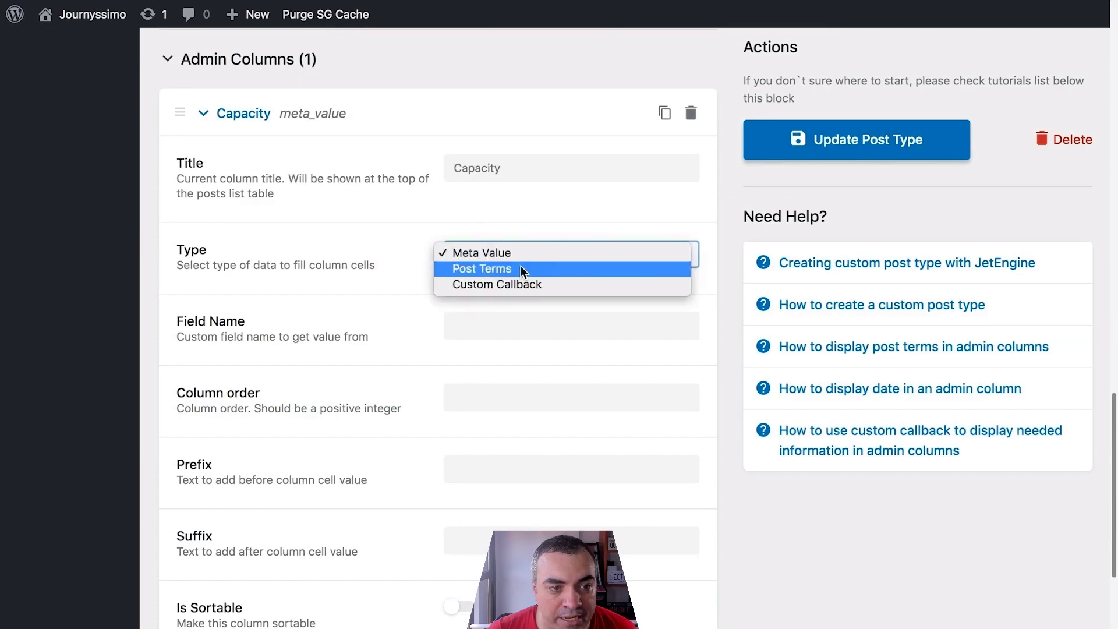
pyautogui.click(504, 252)
pyautogui.click(478, 325)
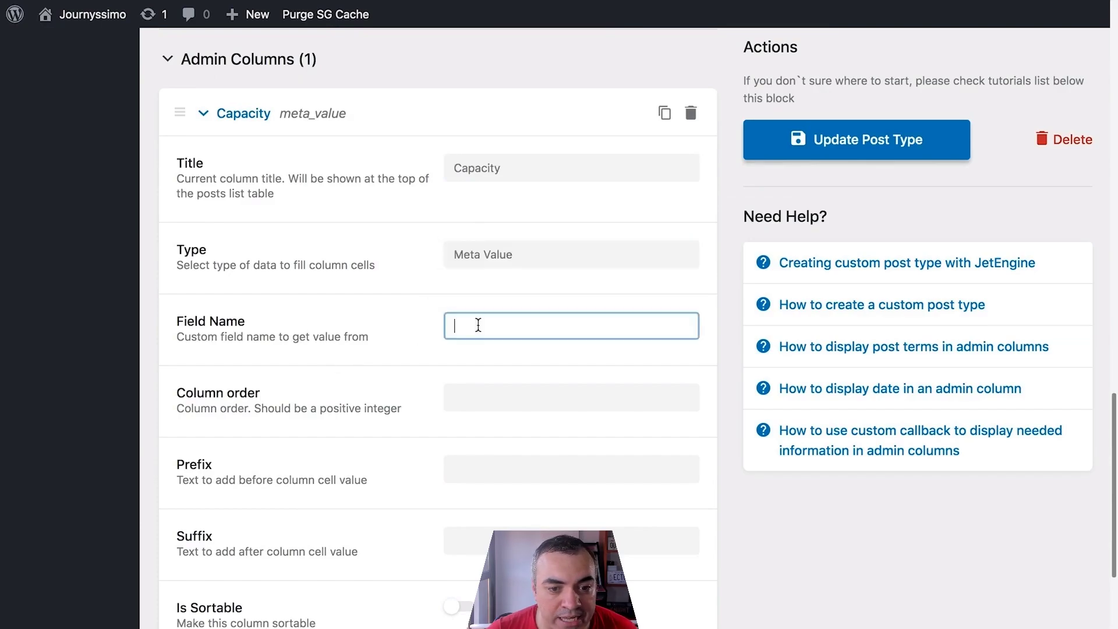
pyautogui.write('capacity')
# Set the Capacity column's order to 2 and make it sortable as a numeric field.
pyautogui.click(374, 383)
pyautogui.click(514, 401)
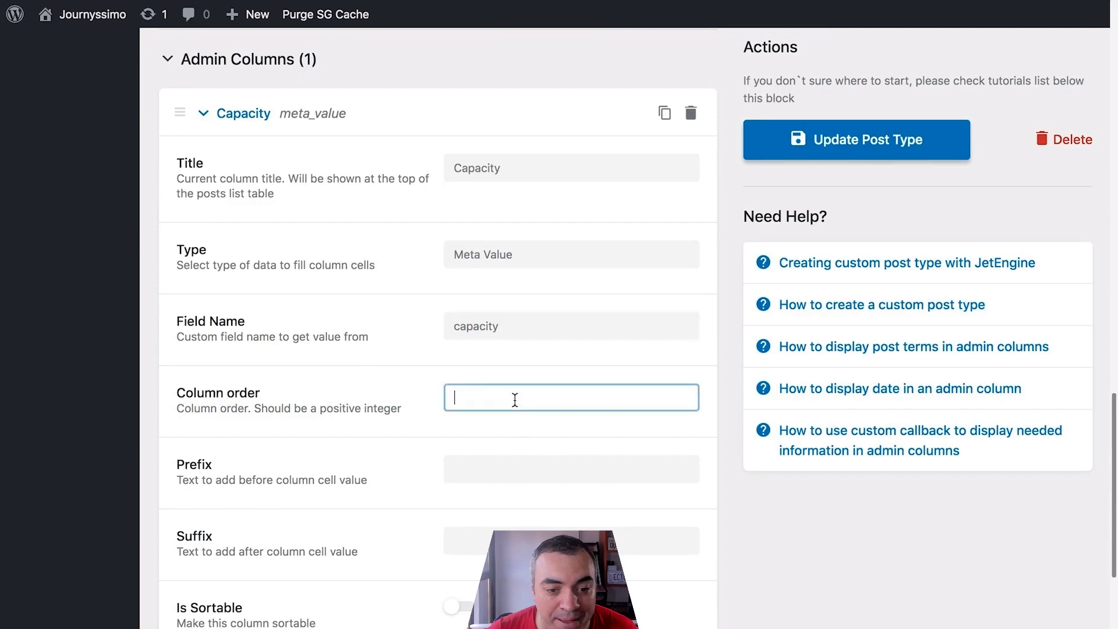
pyautogui.write('2')
pyautogui.click(372, 400)
pyautogui.scroll(-3, 373, 400)
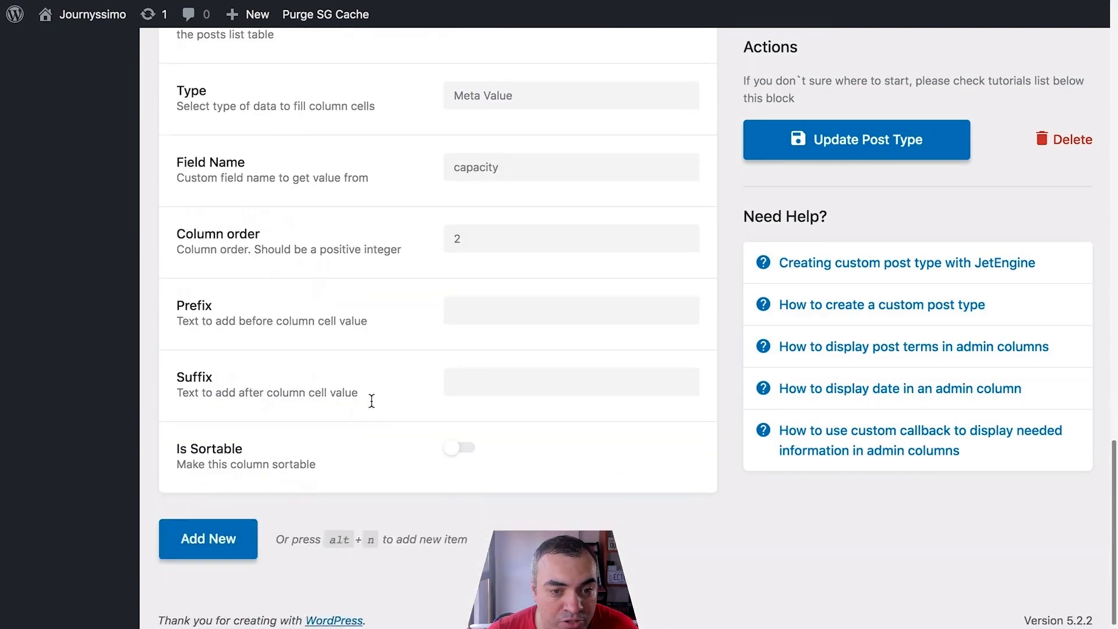
pyautogui.click(451, 448)
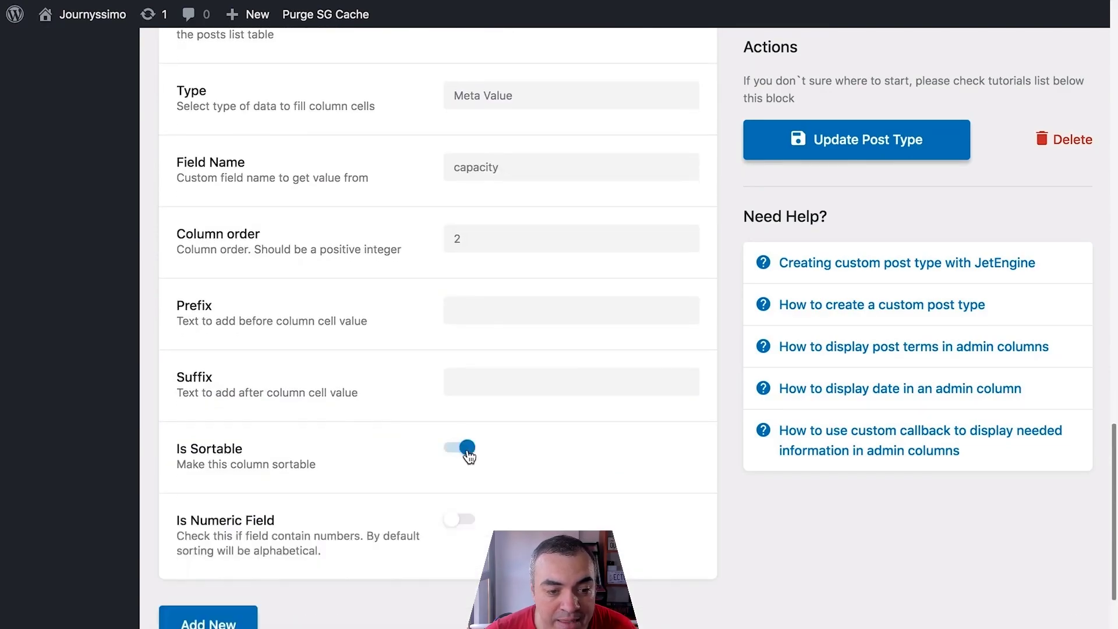
pyautogui.scroll(-2, 409, 440)
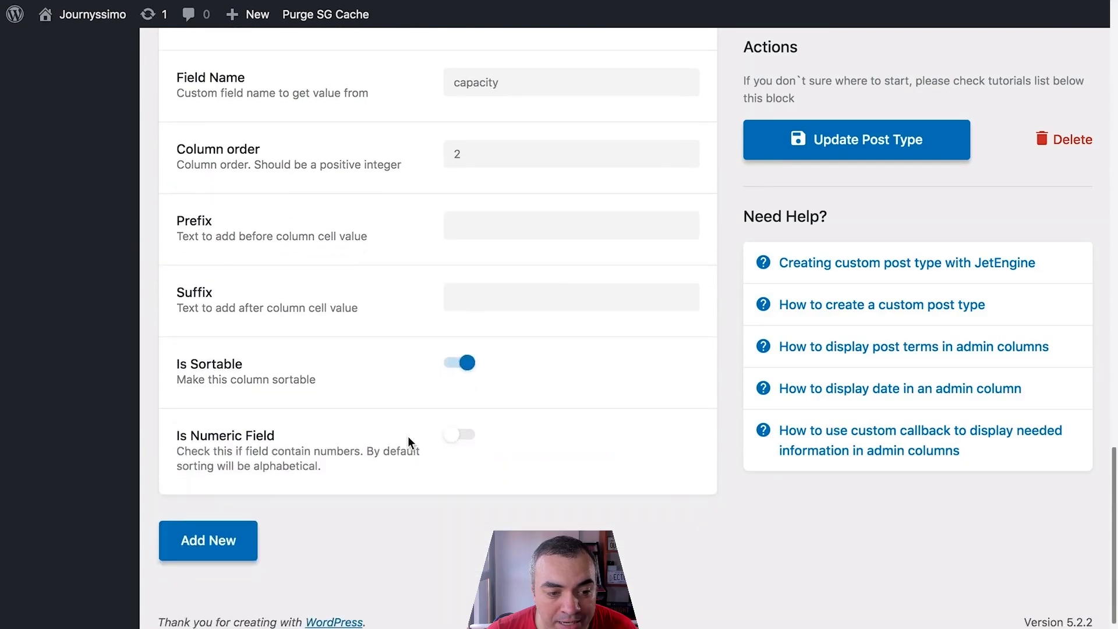
pyautogui.click(451, 444)
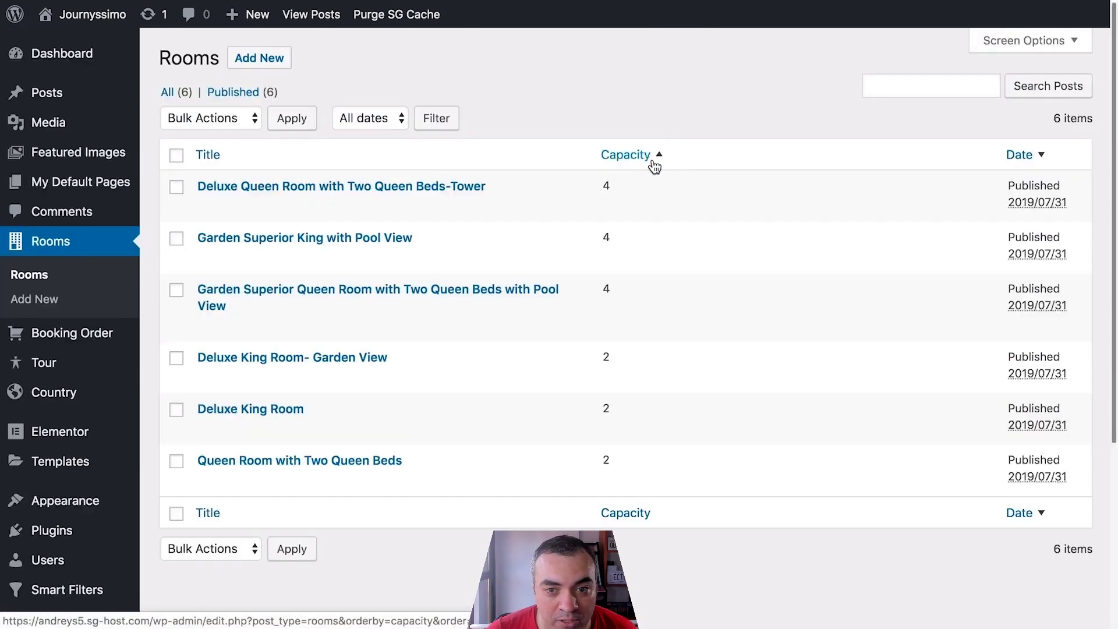
# Sort the Rooms list by Capacity and the Tours list by Start Date.
pyautogui.click(651, 164)
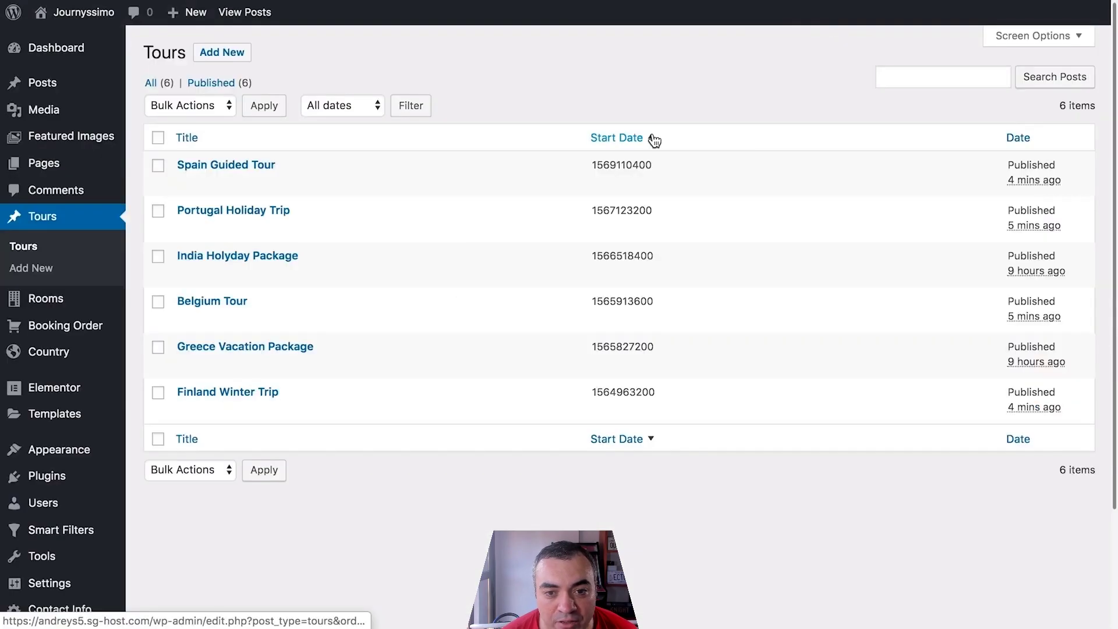
pyautogui.click(653, 139)
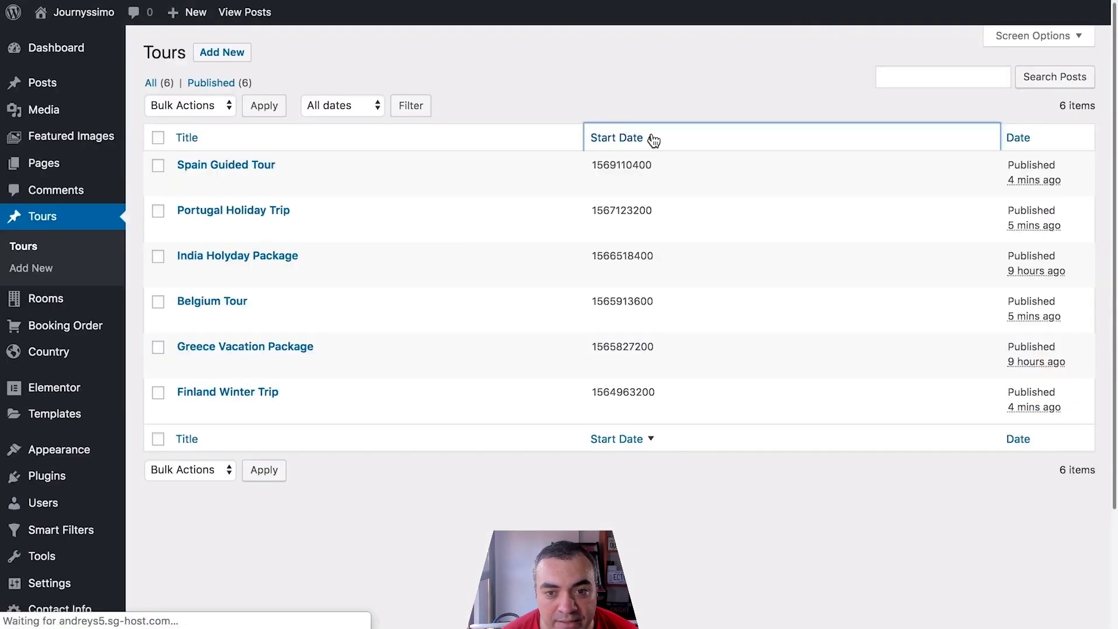
pyautogui.click(654, 139)
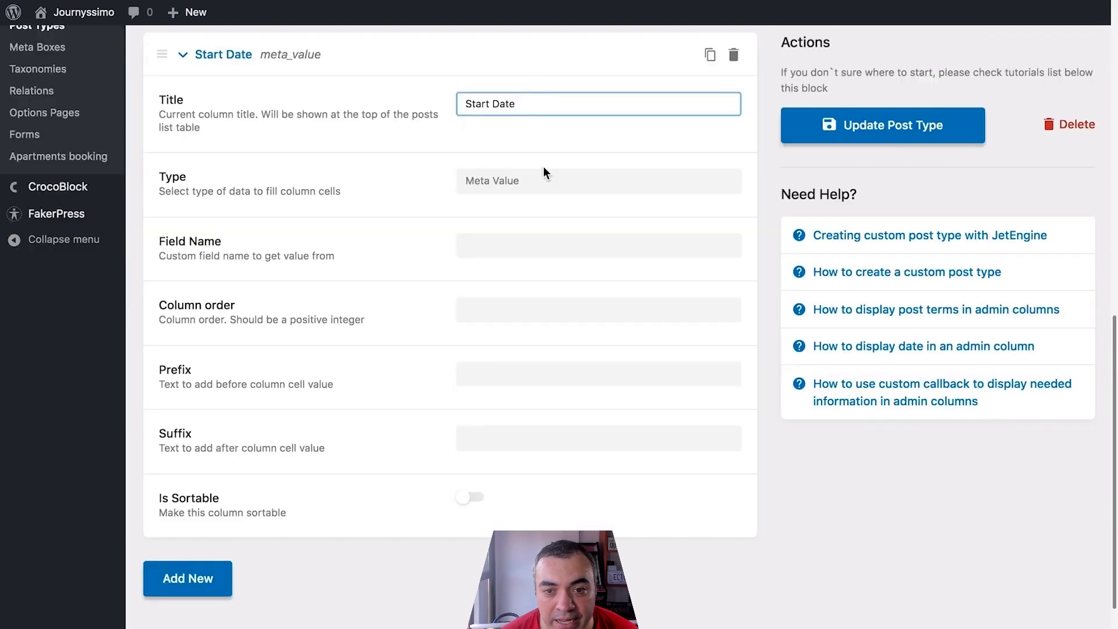
# Change the Start Date admin column's type to Custom Callback.
pyautogui.click(548, 178)
pyautogui.click(549, 208)
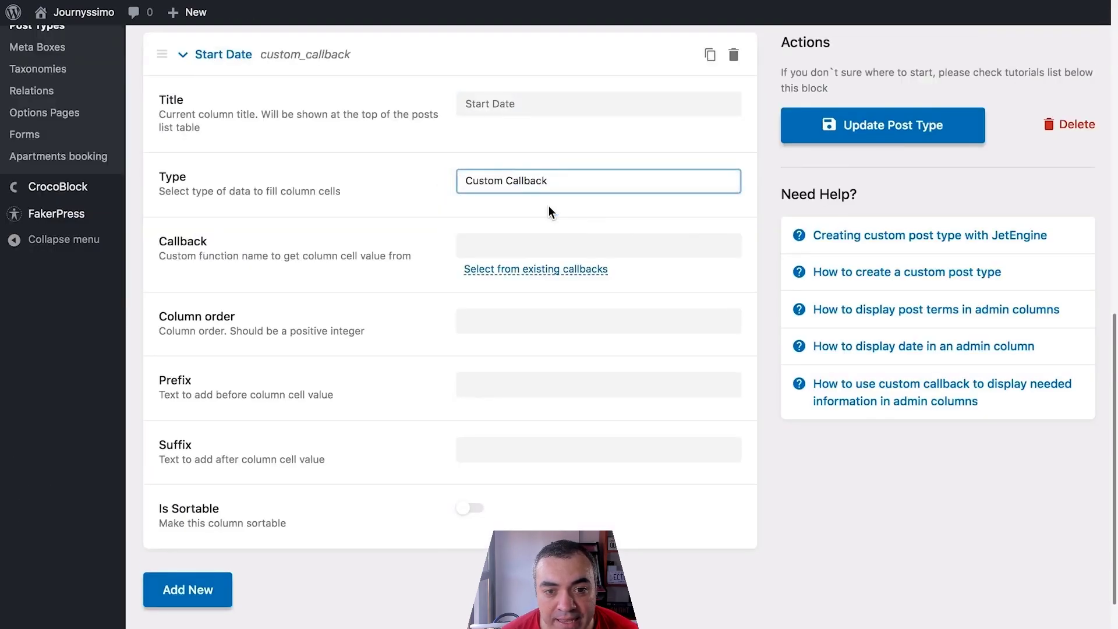
pyautogui.press('space')
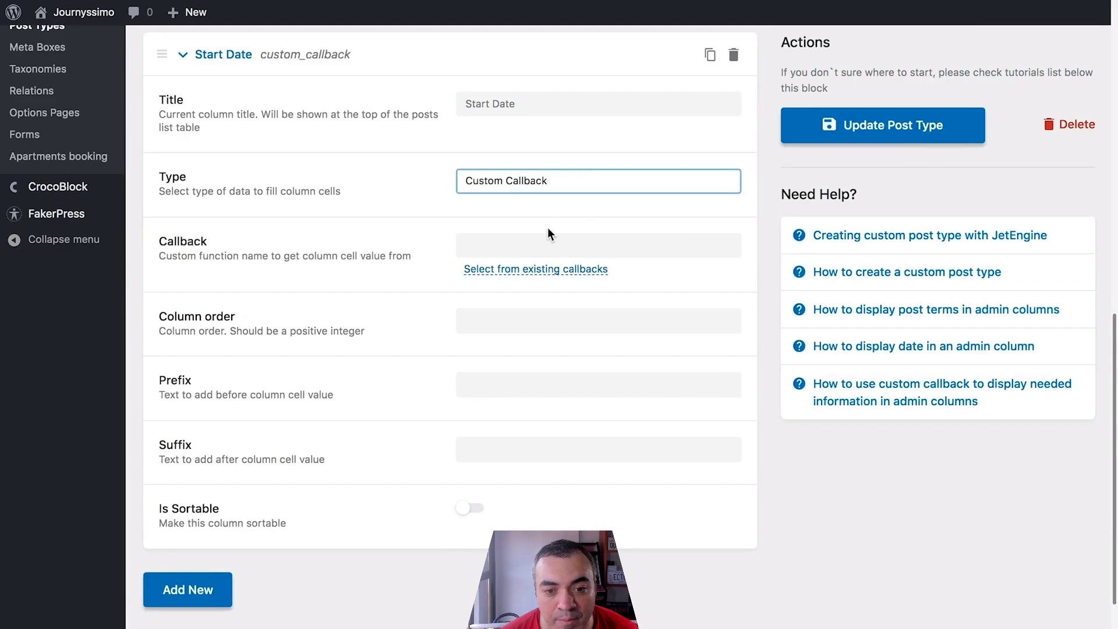
pyautogui.press('space')
# Apply the predefined callback jet_engine_custom_cb_date to the Start Date column with field "start-date" and format "F j, Y".
pyautogui.click(563, 251)
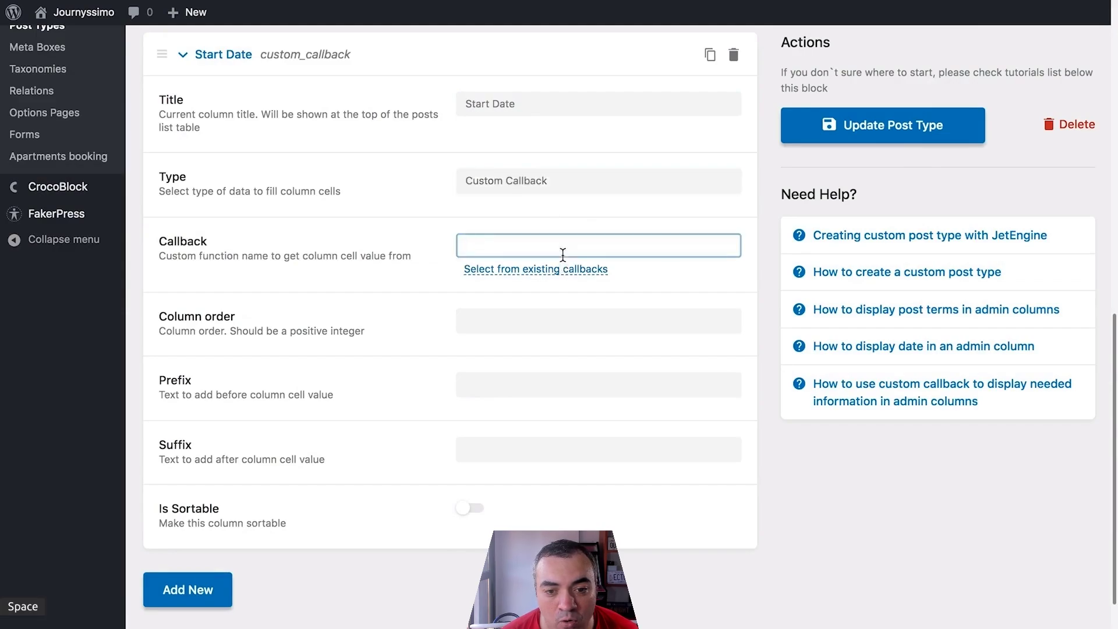
pyautogui.click(580, 271)
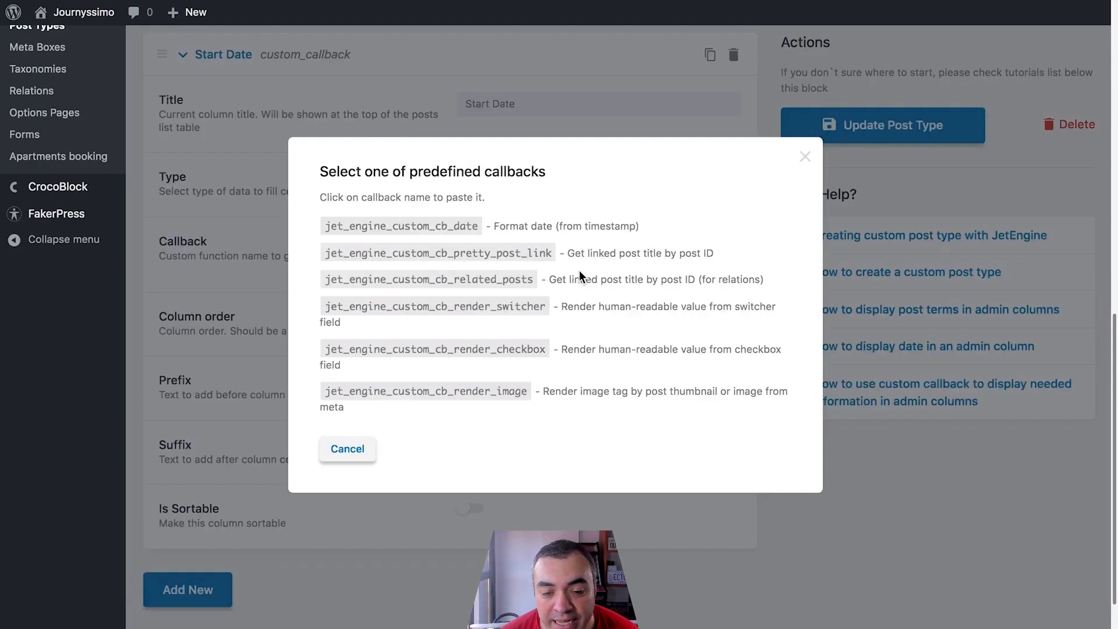
pyautogui.click(460, 224)
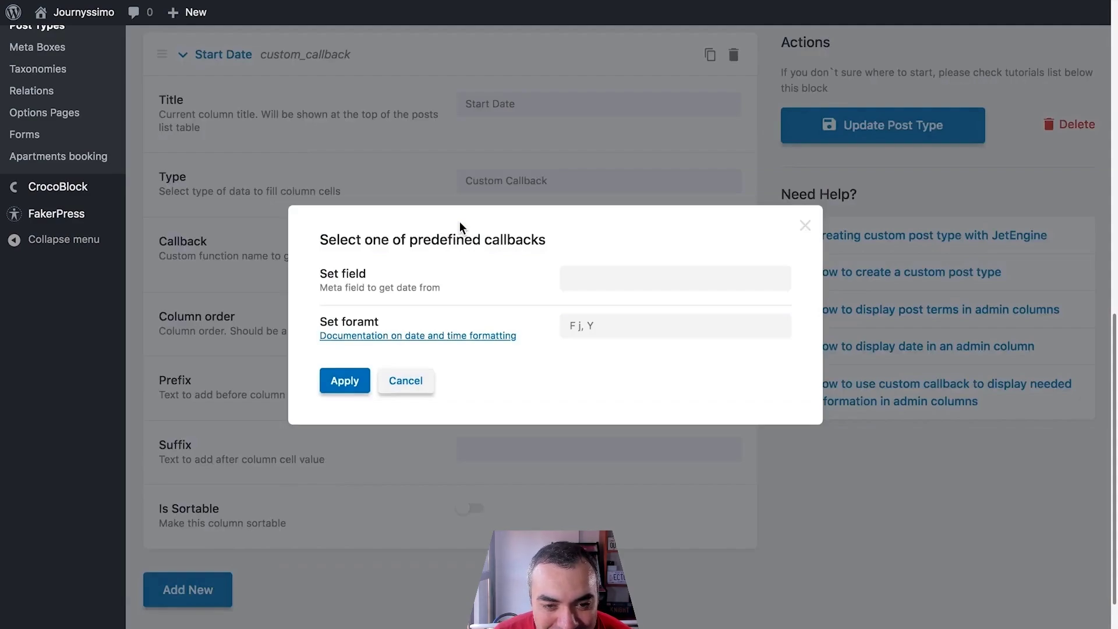
pyautogui.press('space')
pyautogui.click(562, 268)
pyautogui.write('start-date')
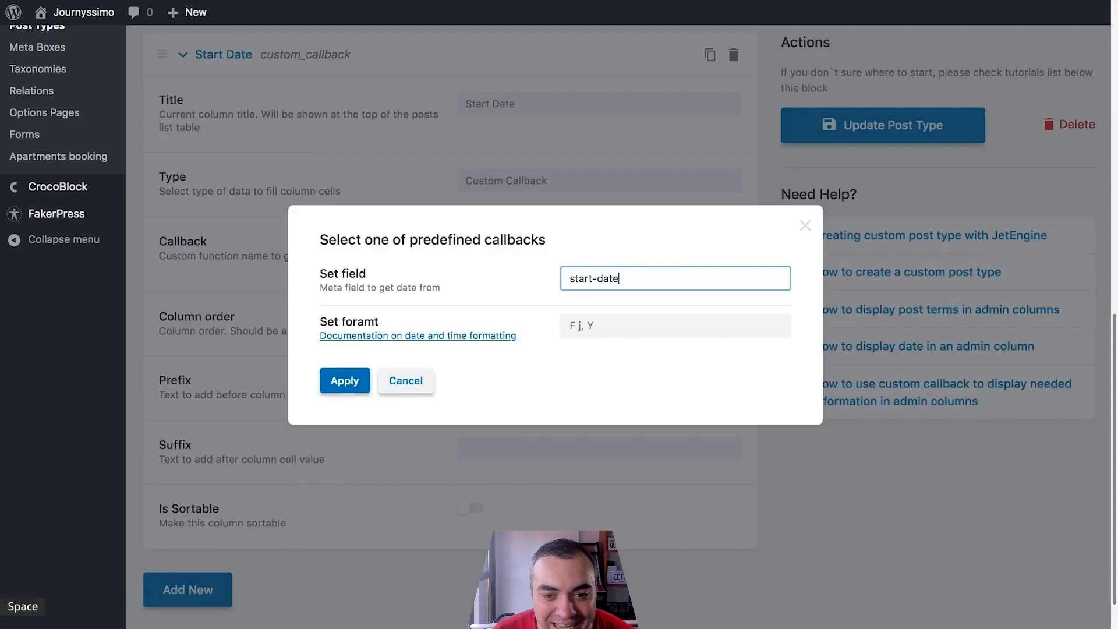
pyautogui.click(623, 325)
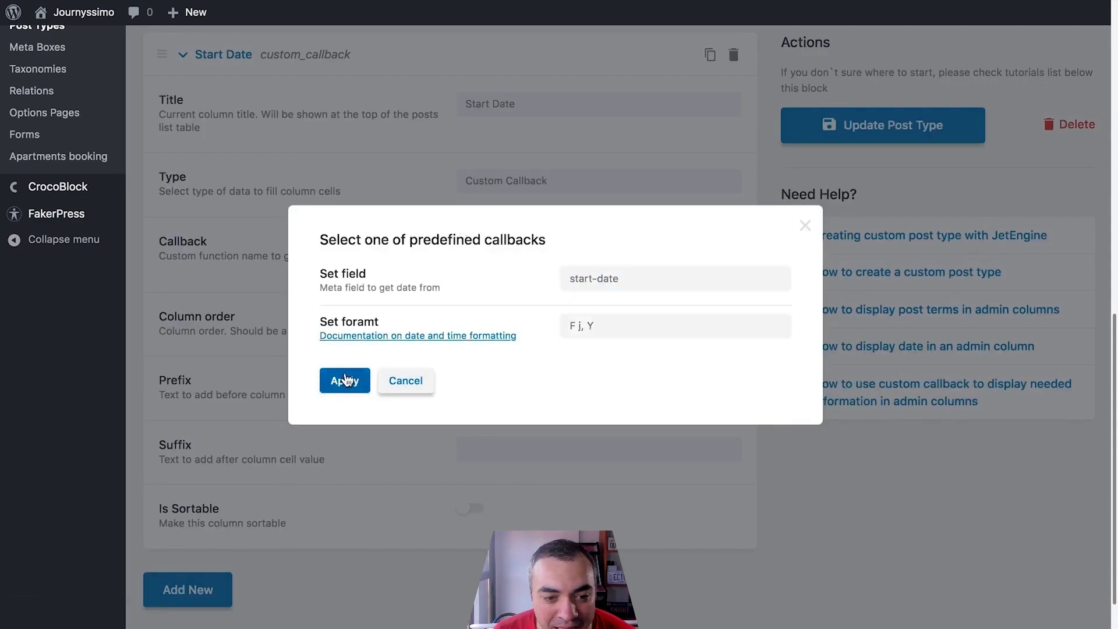
pyautogui.click(344, 381)
# Set the Start Date column's order to 2 and make it sortable by the field "start-date" as a numeric field.
pyautogui.click(606, 318)
pyautogui.write('2')
pyautogui.click(474, 509)
pyautogui.scroll(-1, 487, 526)
pyautogui.click(487, 526)
pyautogui.write('start-date')
pyautogui.press('Tab')
pyautogui.press('space')
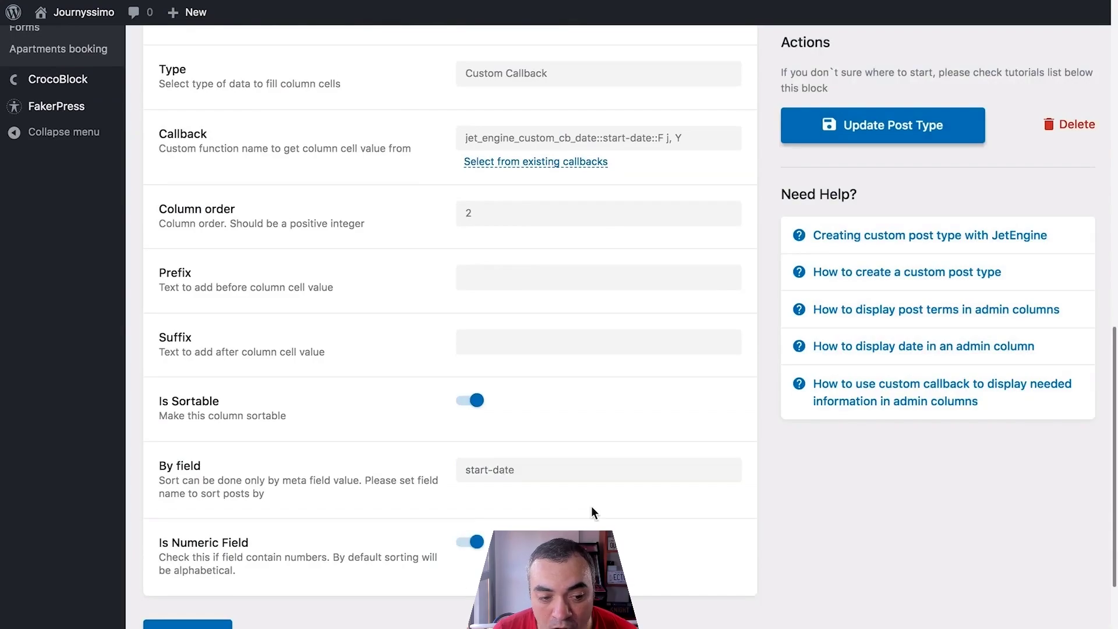
# Sort the Tours list by the formatted Start Date column.
pyautogui.click(650, 135)
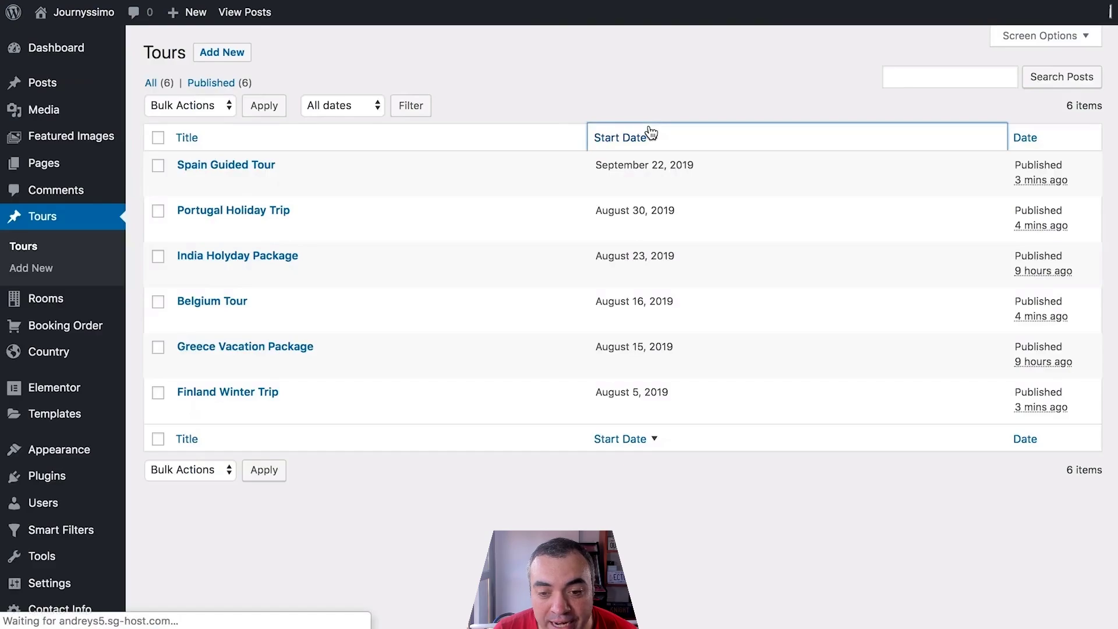
pyautogui.press('space')
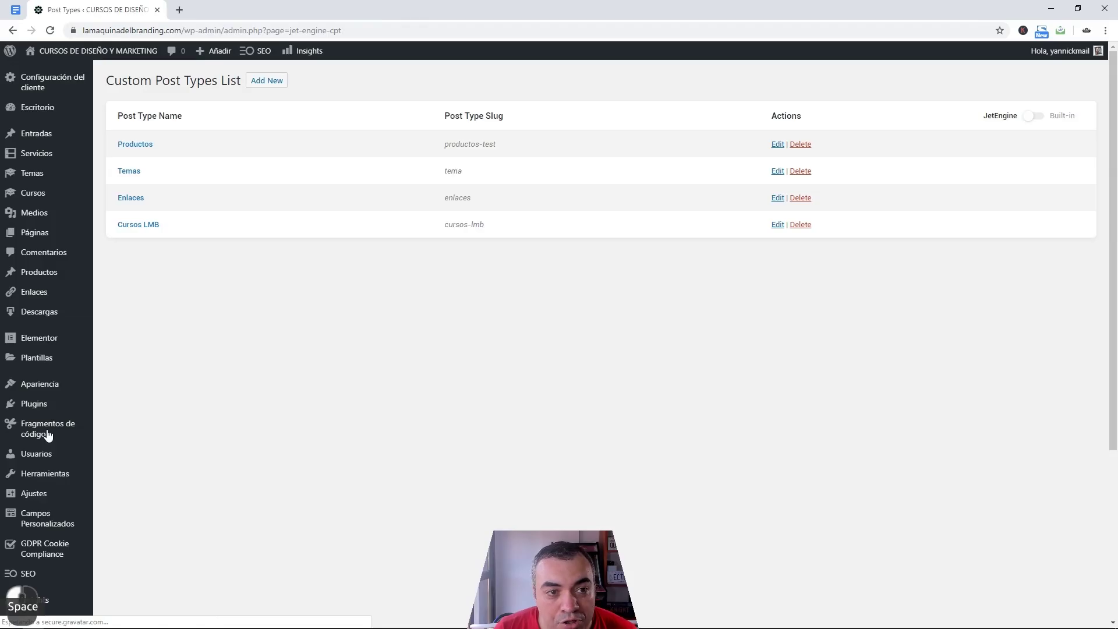
pyautogui.click(48, 434)
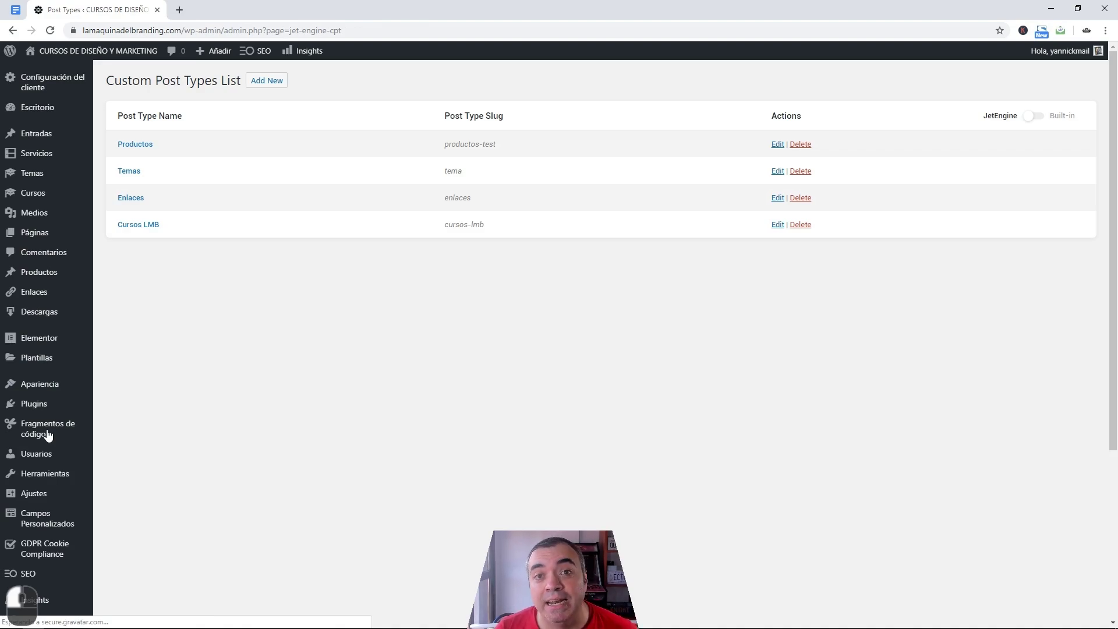
pyautogui.press('space')
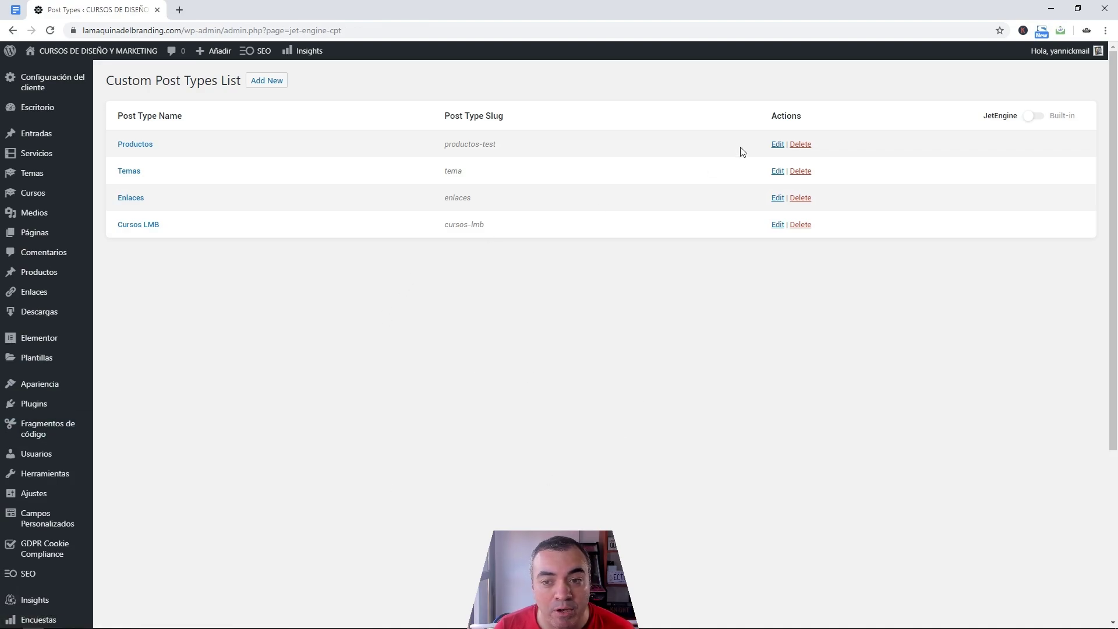
# Review the deletion options for existing posts of the Productos post type, then cancel the deletion.
pyautogui.click(801, 145)
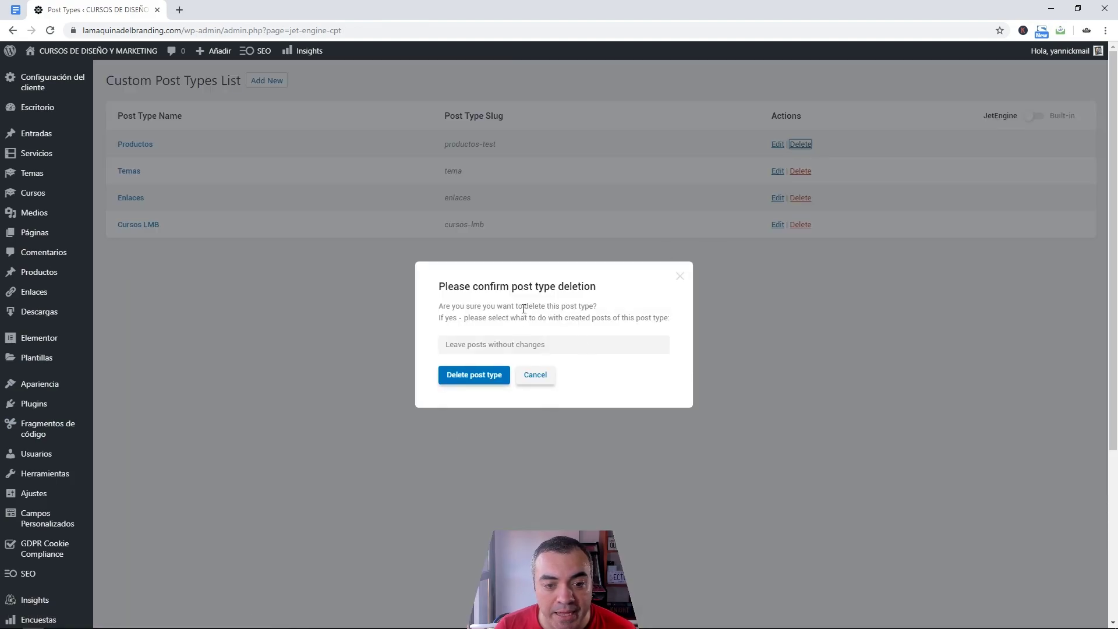
pyautogui.click(489, 344)
pyautogui.press('space')
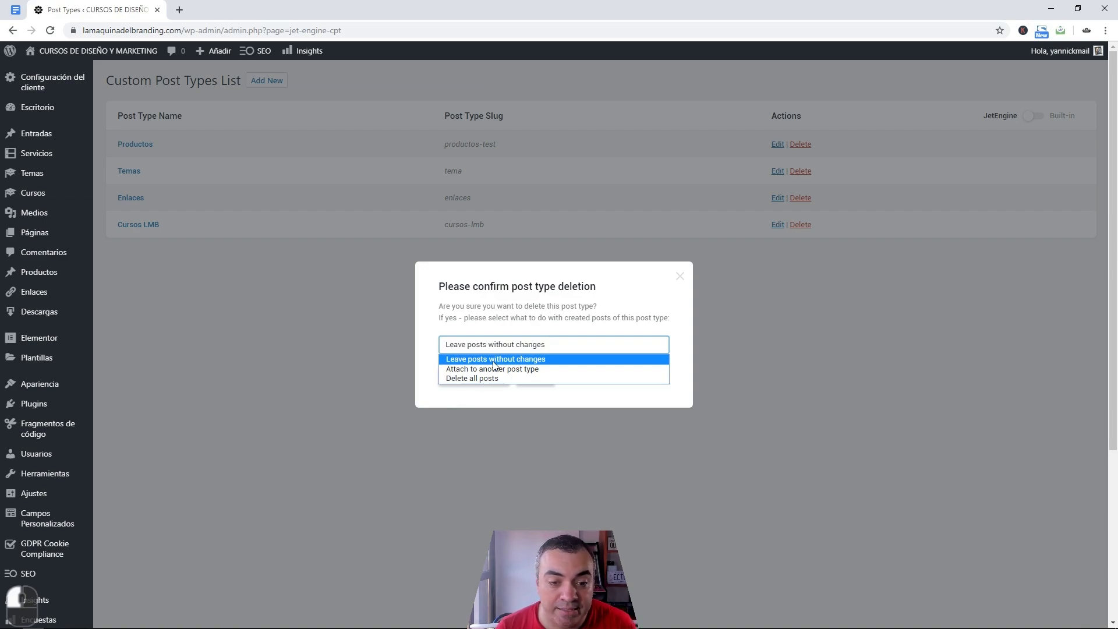
pyautogui.press('space')
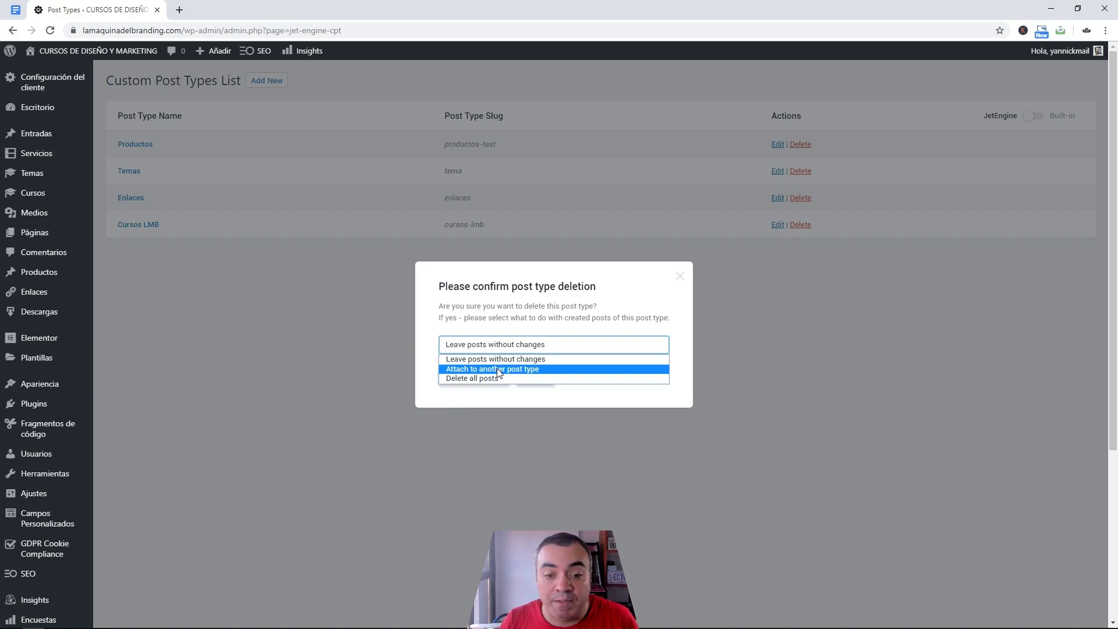
pyautogui.press('space')
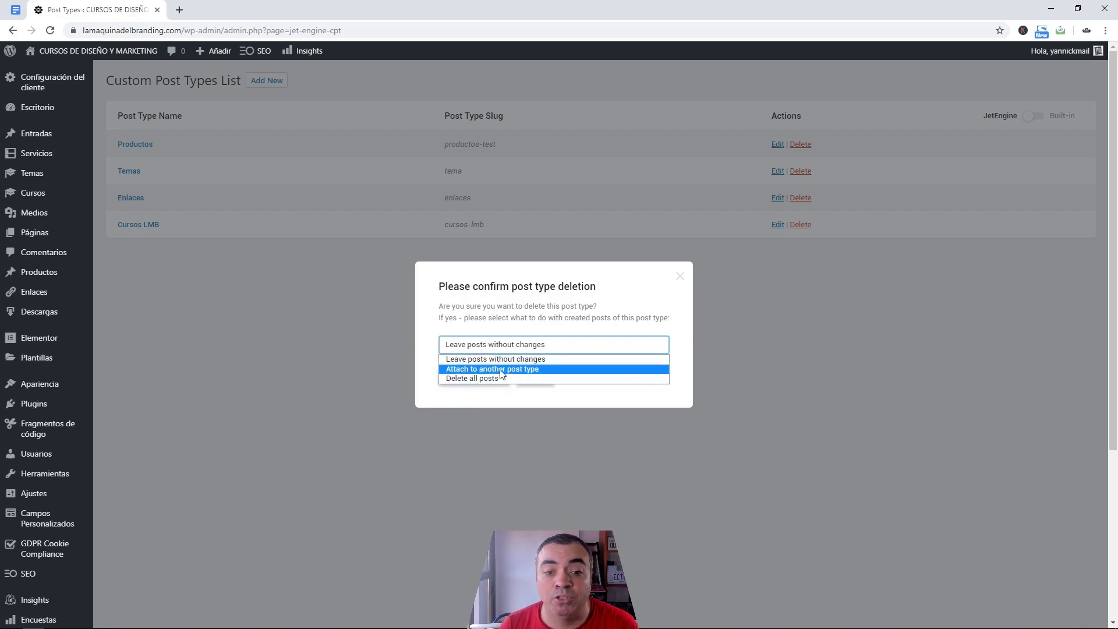
pyautogui.click(681, 279)
pyautogui.click(680, 278)
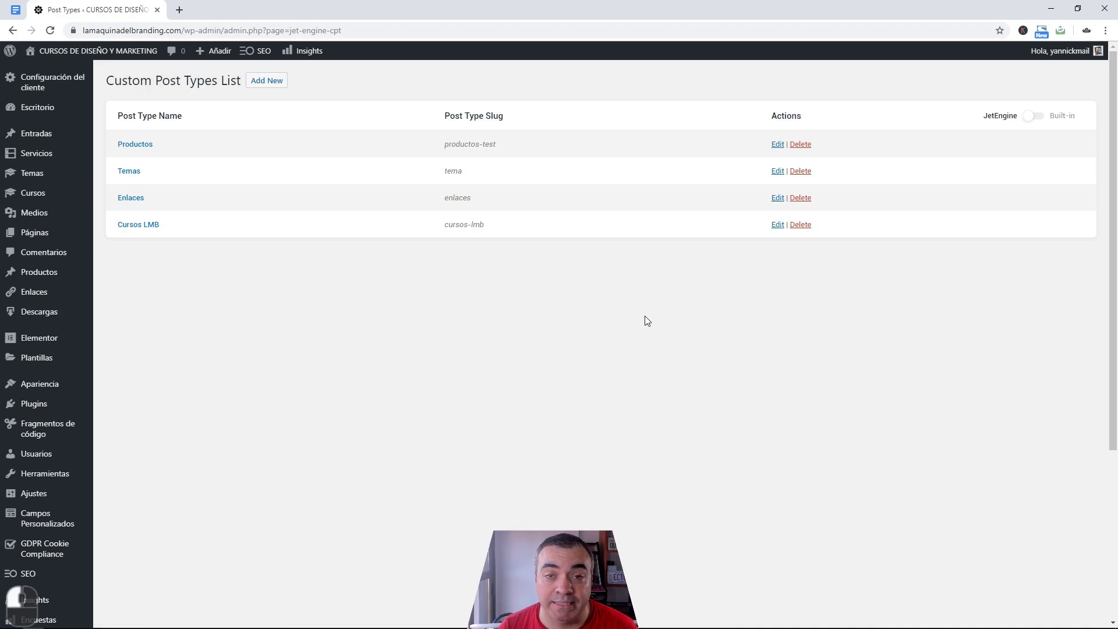
# Open the Temas post type for editing and change its slug to "leccion".
pyautogui.click(136, 171)
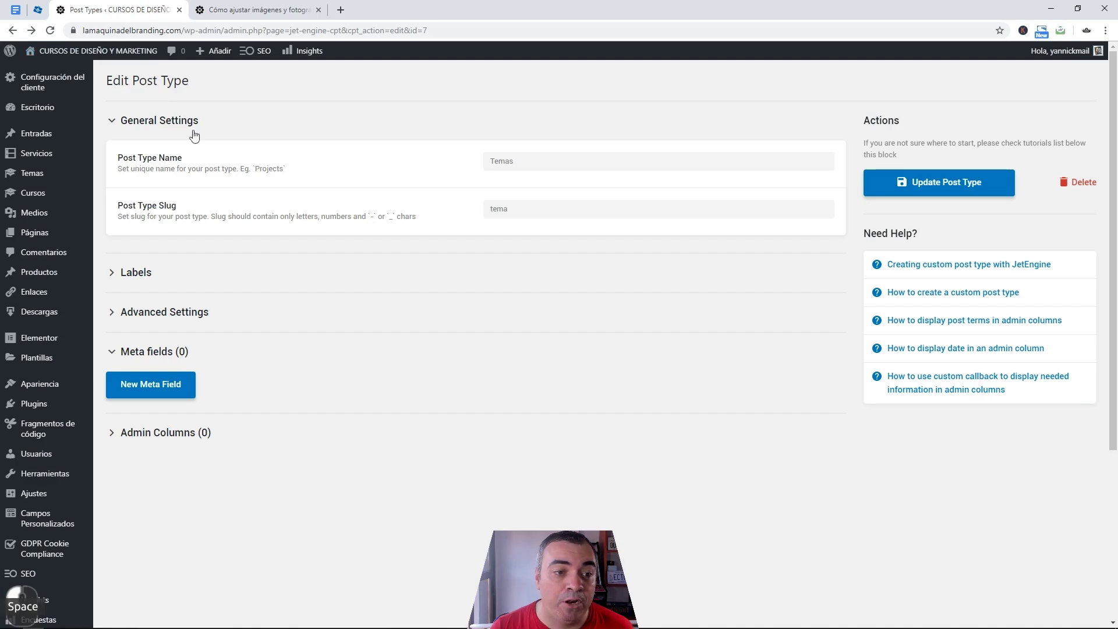
pyautogui.doubleClick(498, 209)
pyautogui.press('BackSpace')
pyautogui.click(508, 212)
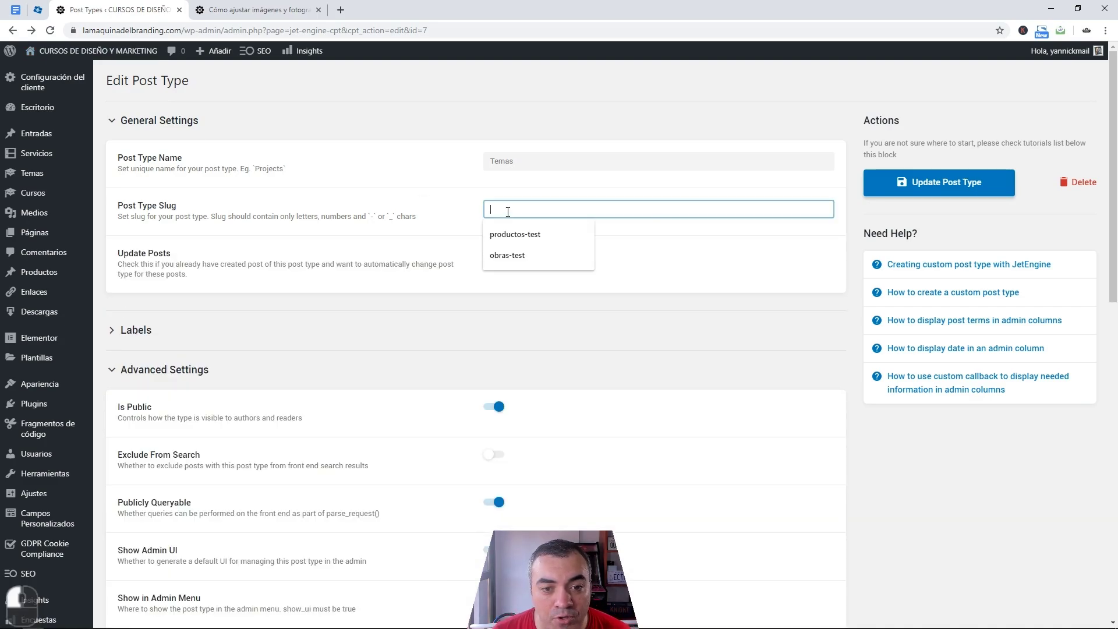
pyautogui.write('leccion')
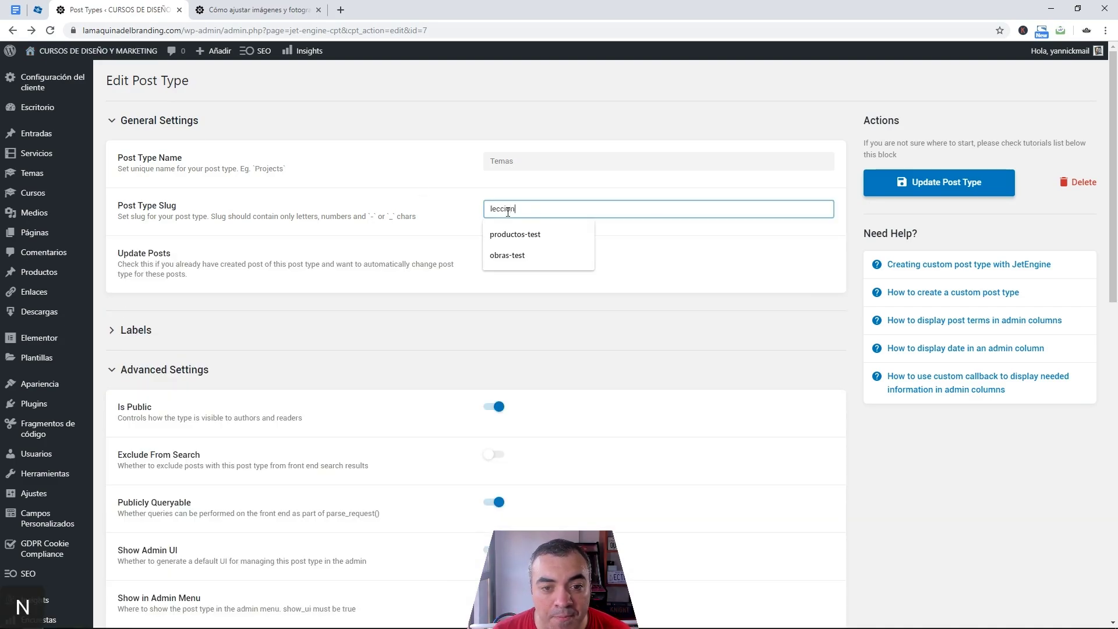
# Turn on Update Posts for the Temas post type so its existing posts switch to the new slug.
pyautogui.click(503, 215)
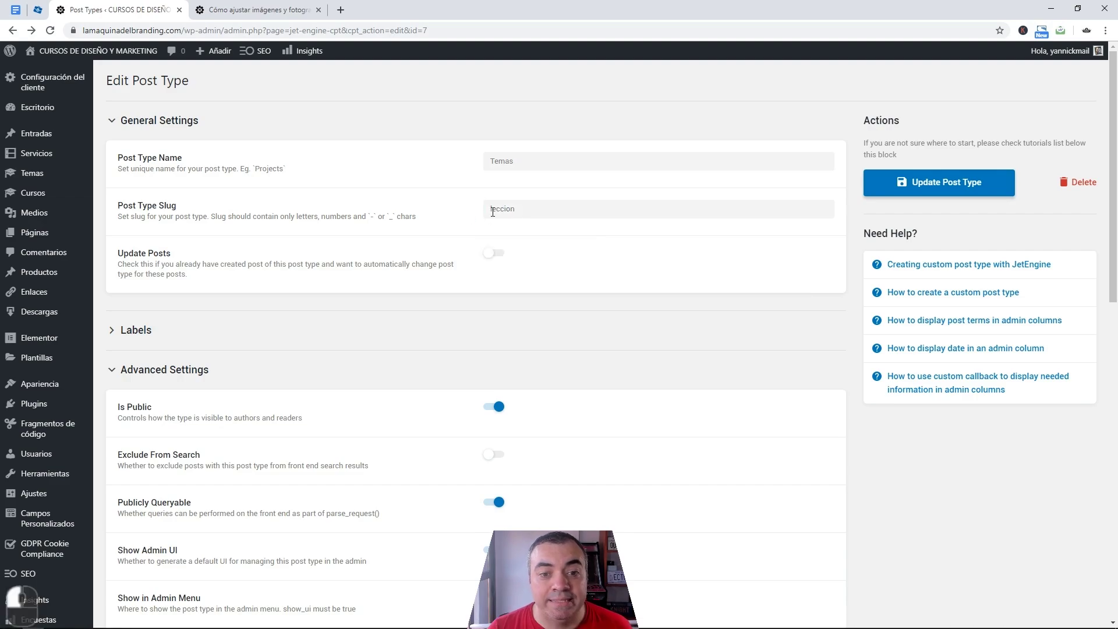
pyautogui.moveTo(187, 274); pyautogui.dragTo(152, 260)
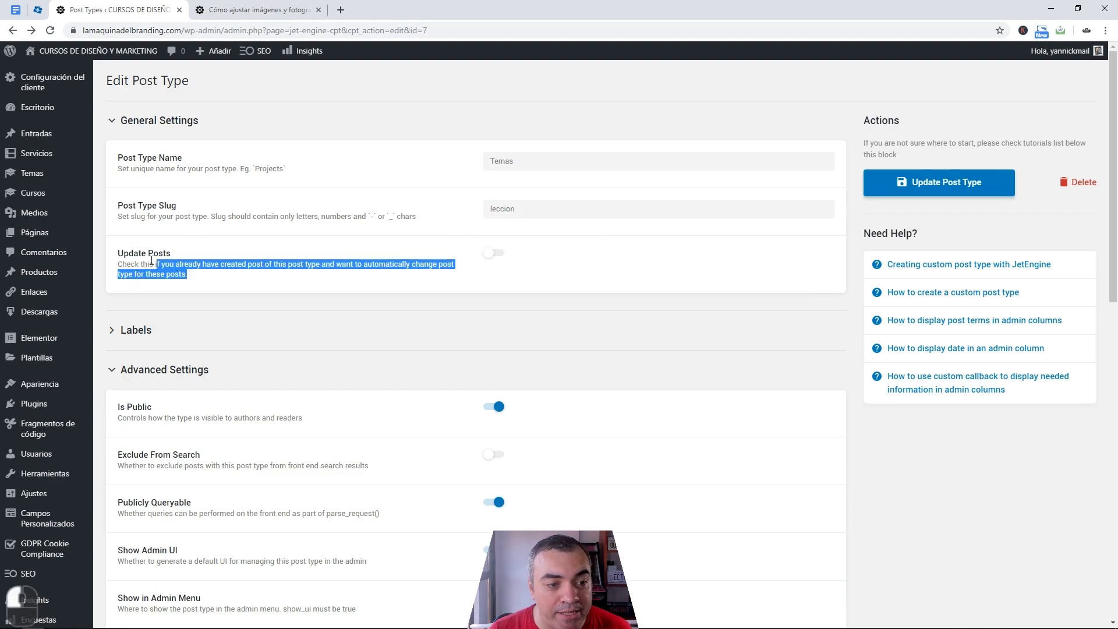
pyautogui.click(118, 257)
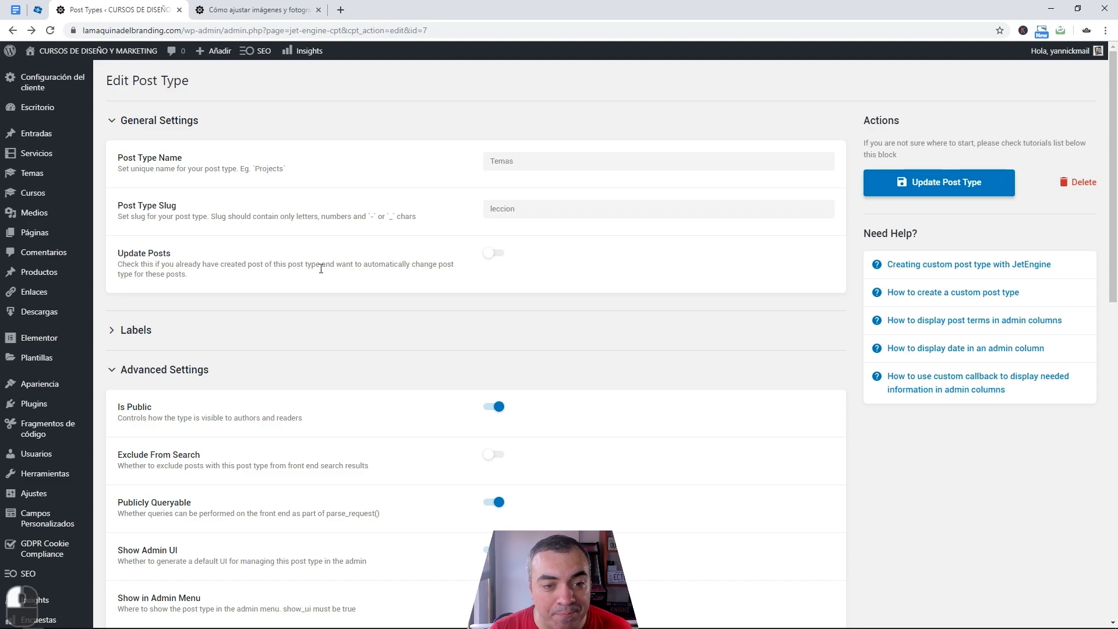
pyautogui.click(494, 253)
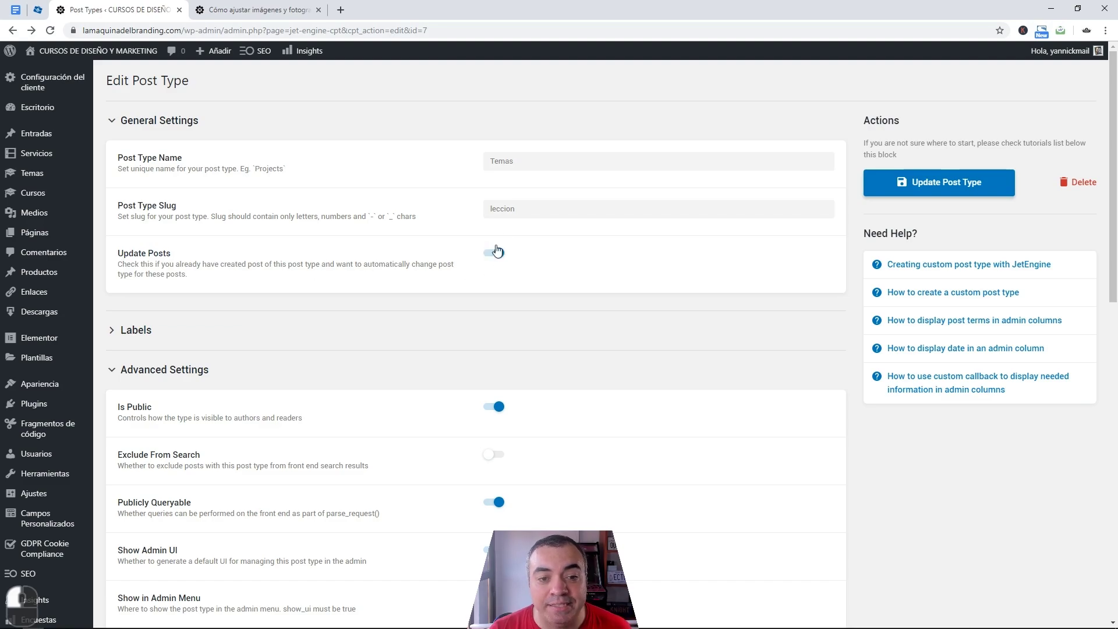
# Set the Listing Calendar to use Tours Listing and group its posts by the date meta field "start-date".
pyautogui.press('space')
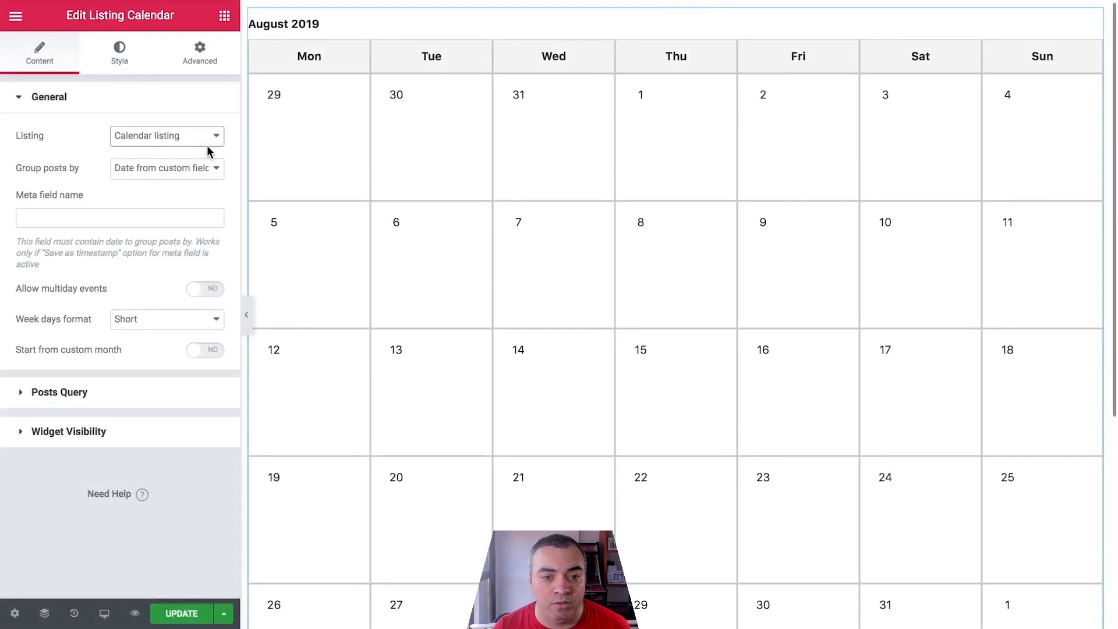
pyautogui.press('space')
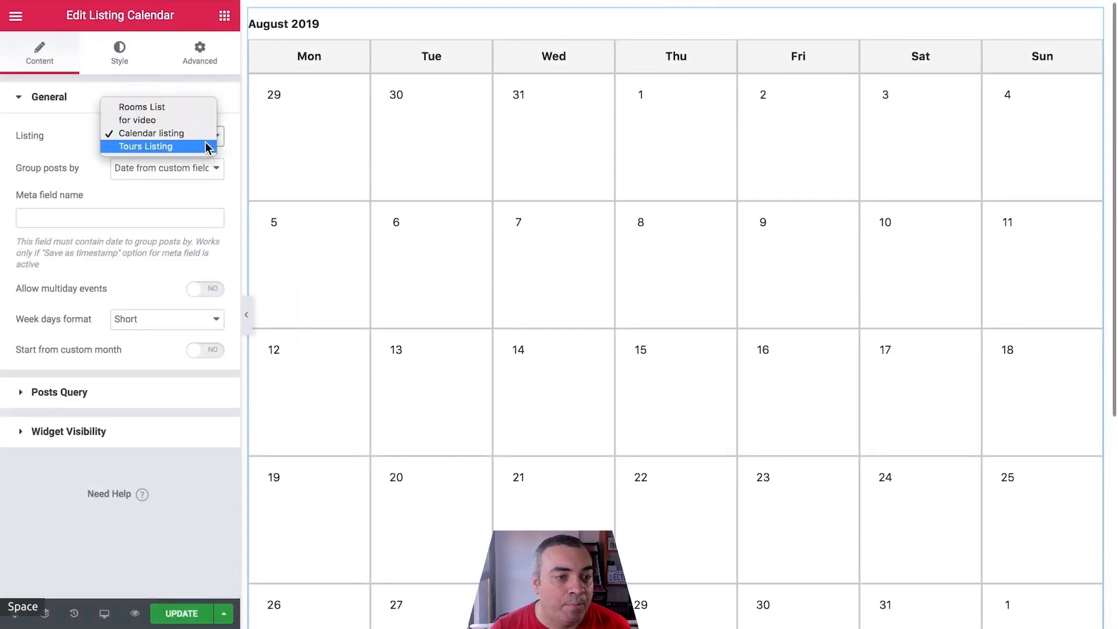
pyautogui.click(208, 145)
pyautogui.click(199, 159)
pyautogui.click(199, 161)
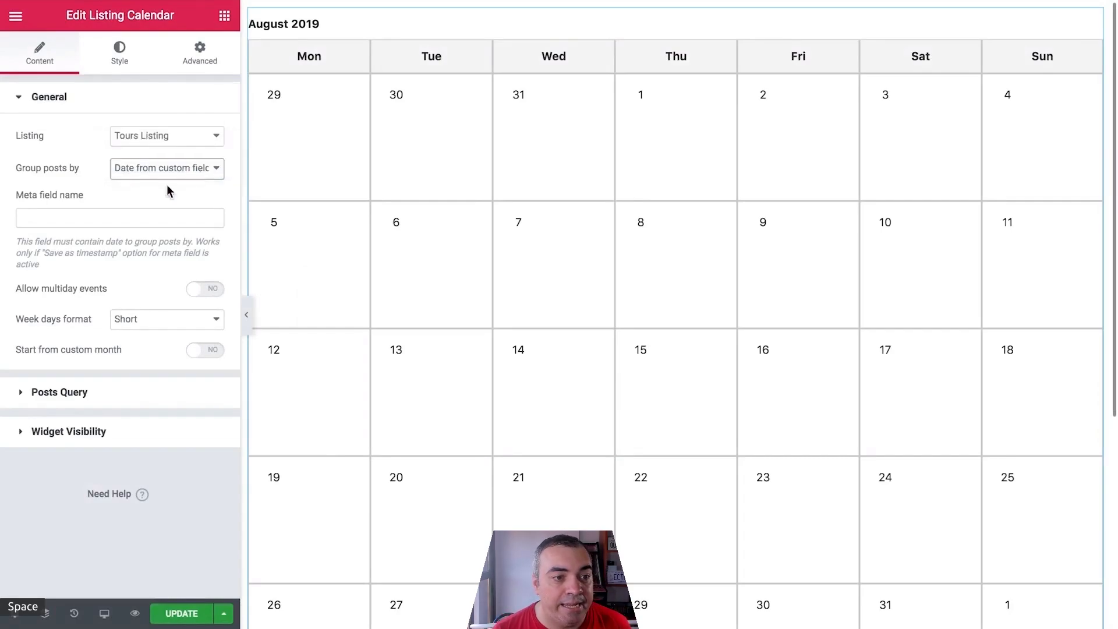
pyautogui.click(147, 216)
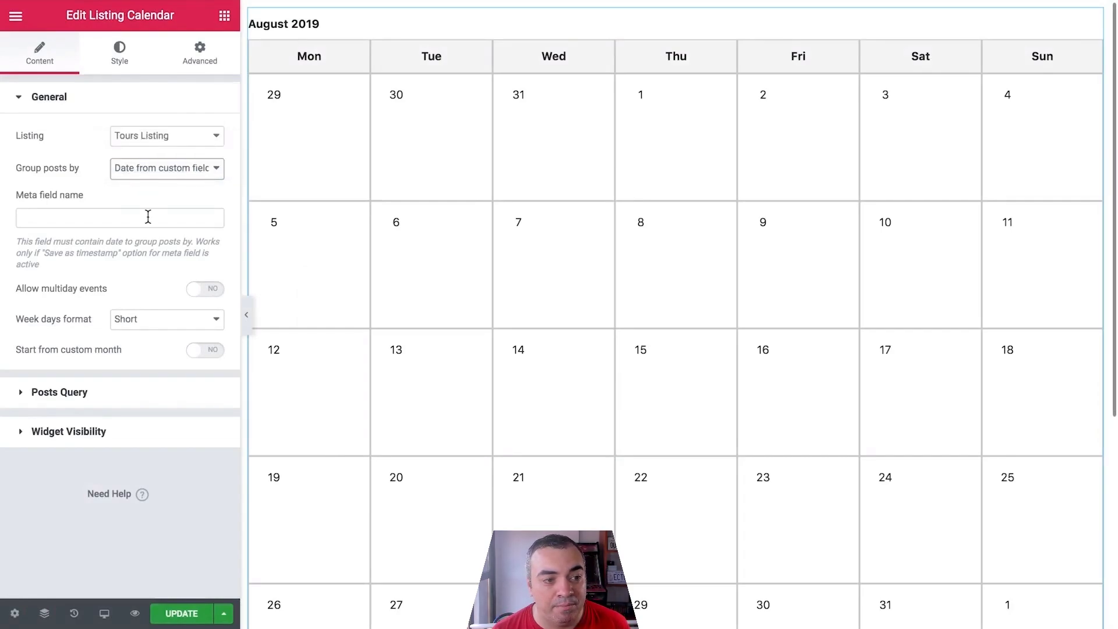
pyautogui.write('start-date')
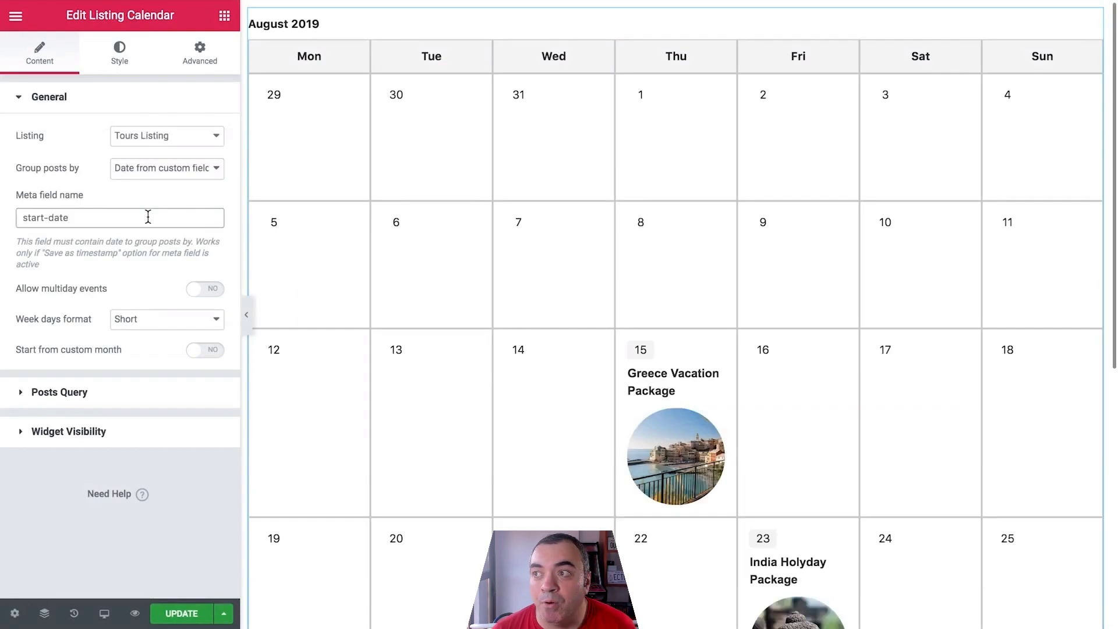
# Allow multiday events in the Listing Calendar with "end-date" as the end date field.
pyautogui.press('space')
pyautogui.scroll(-5, 270, 217)
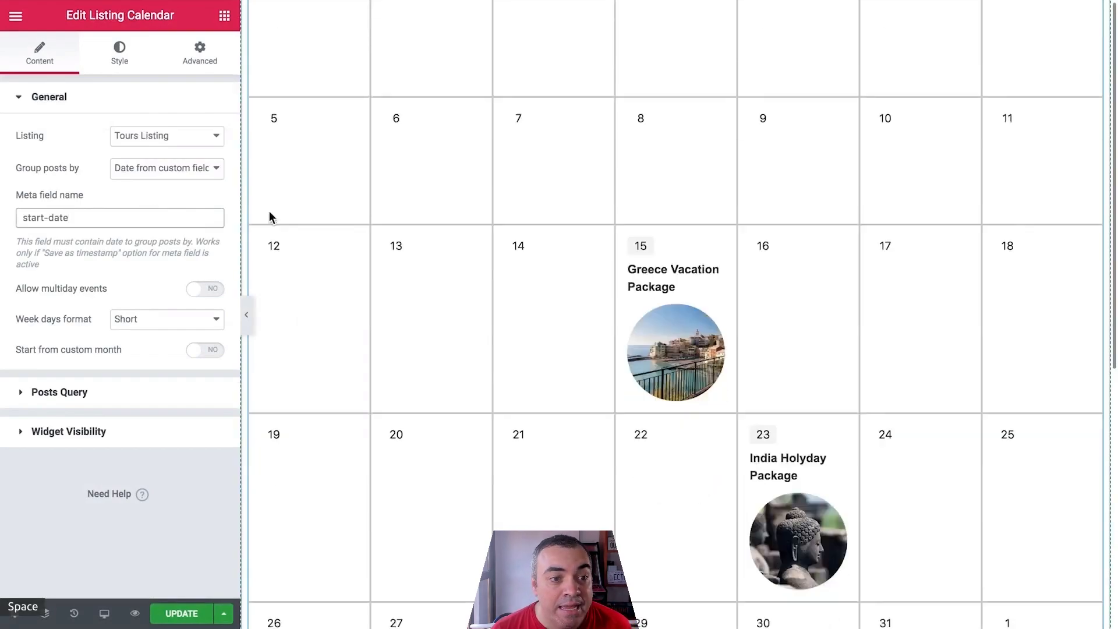
pyautogui.click(202, 288)
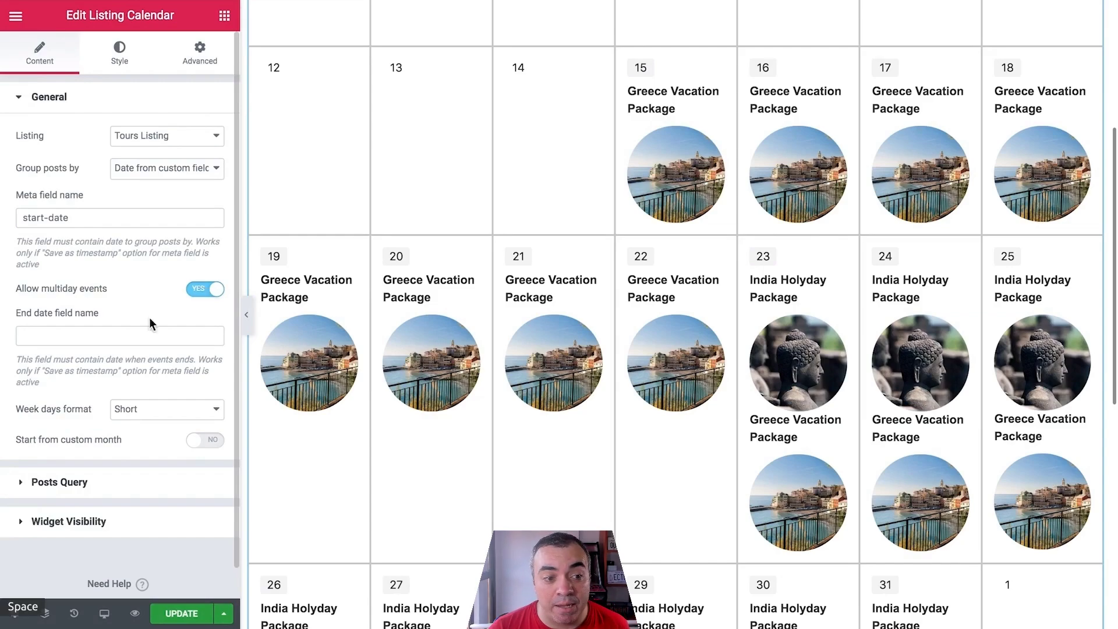
pyautogui.click(149, 335)
pyautogui.write('end-date')
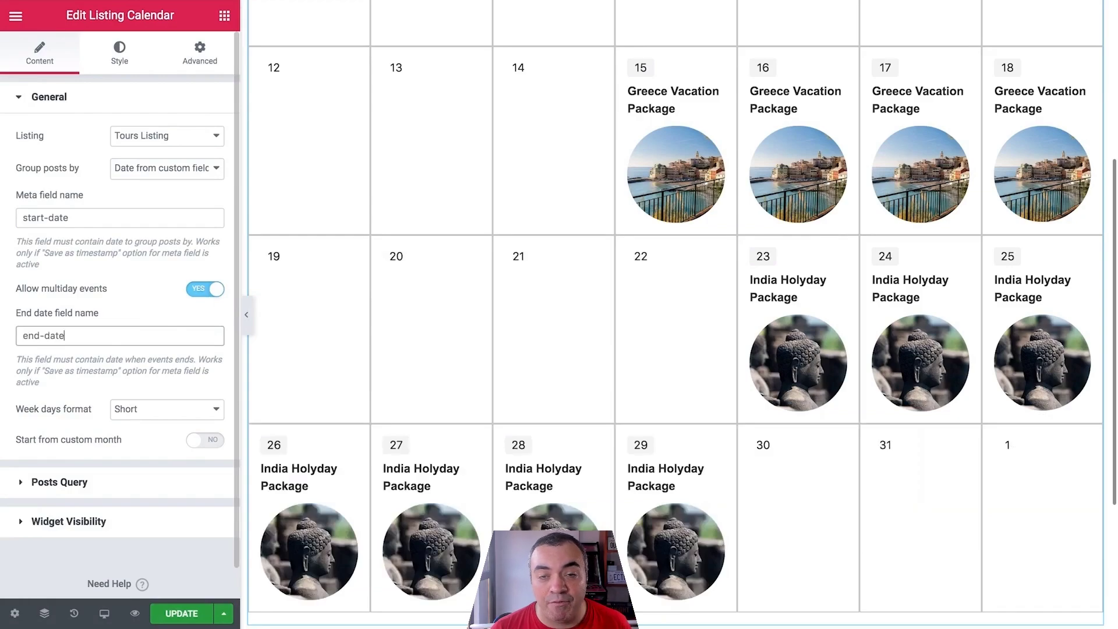
pyautogui.press('space')
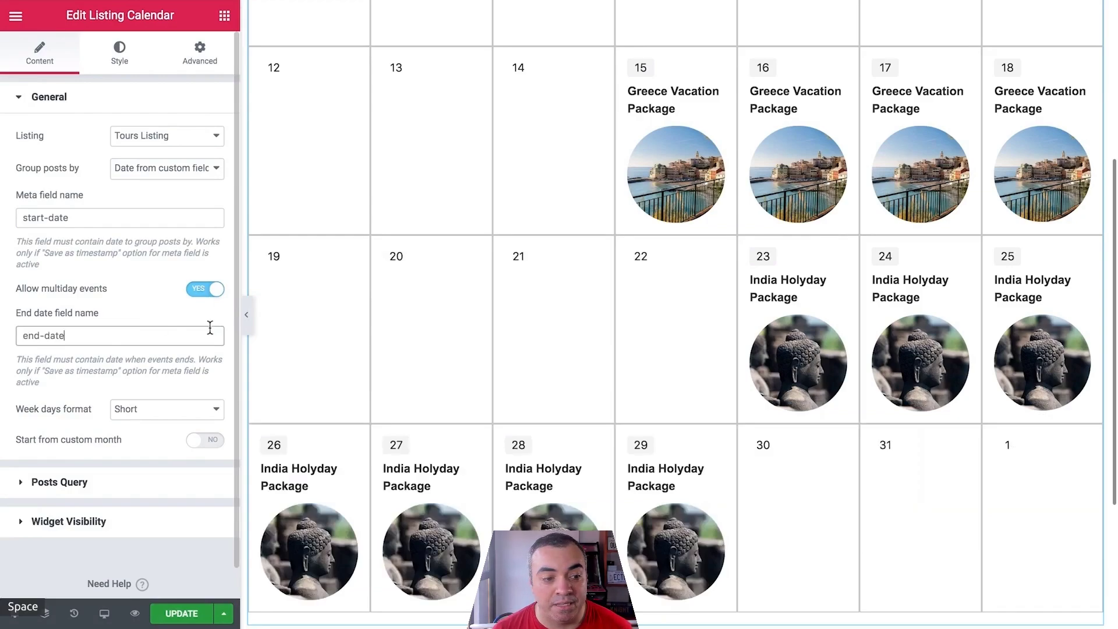
pyautogui.click(245, 320)
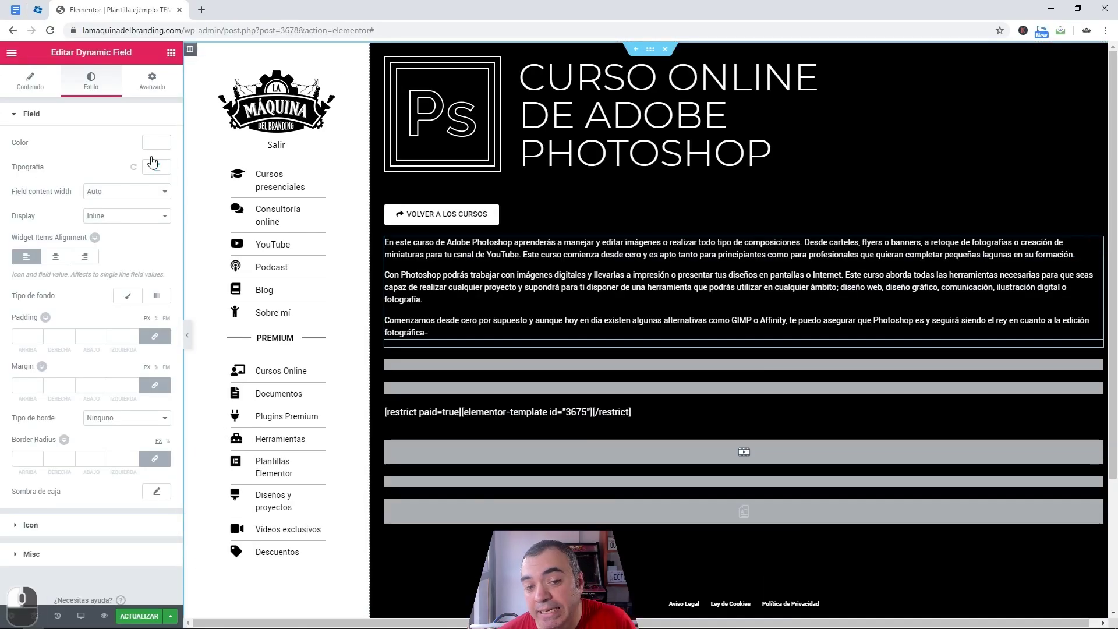
# Check the source options of the course description Dynamic Field, keep ACF, and add the address card icon from the icon library.
pyautogui.click(42, 84)
pyautogui.click(130, 146)
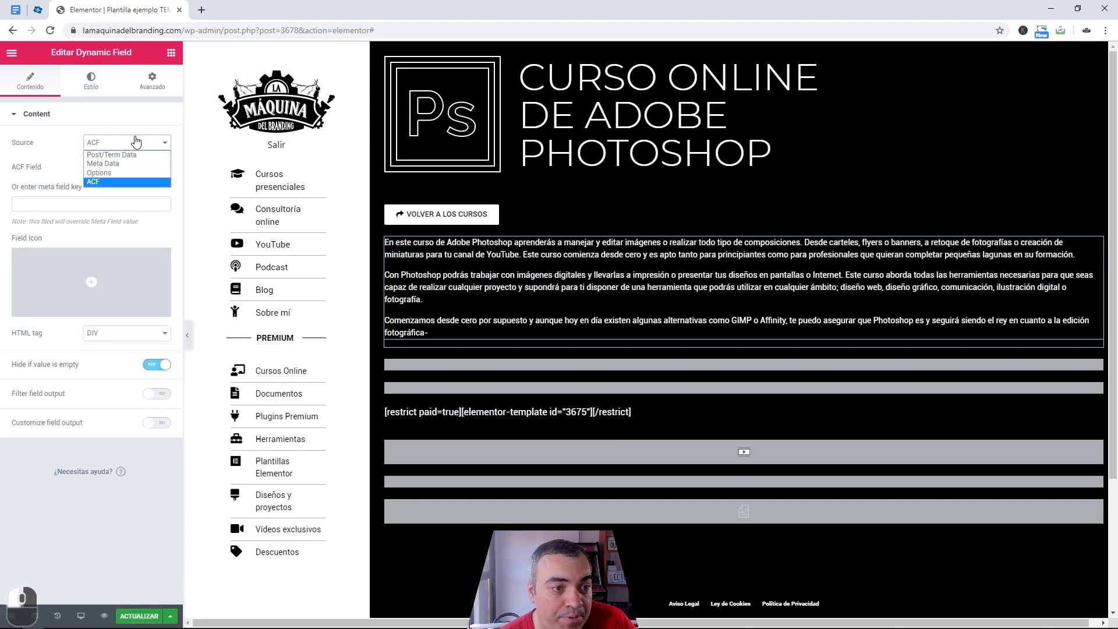
pyautogui.click(135, 142)
pyautogui.click(136, 142)
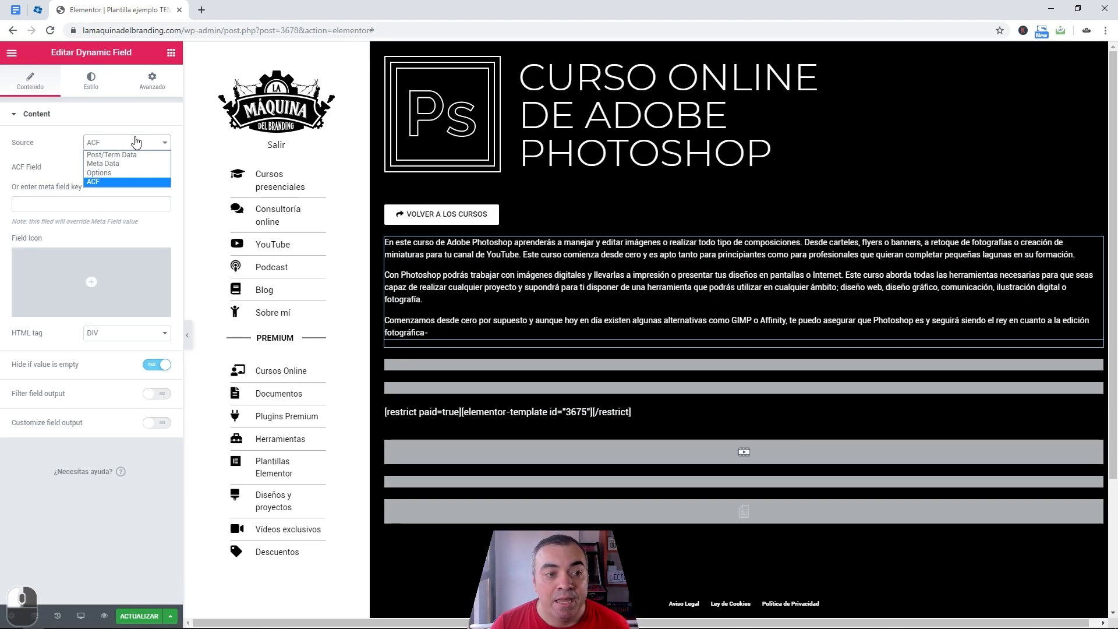
pyautogui.press('space')
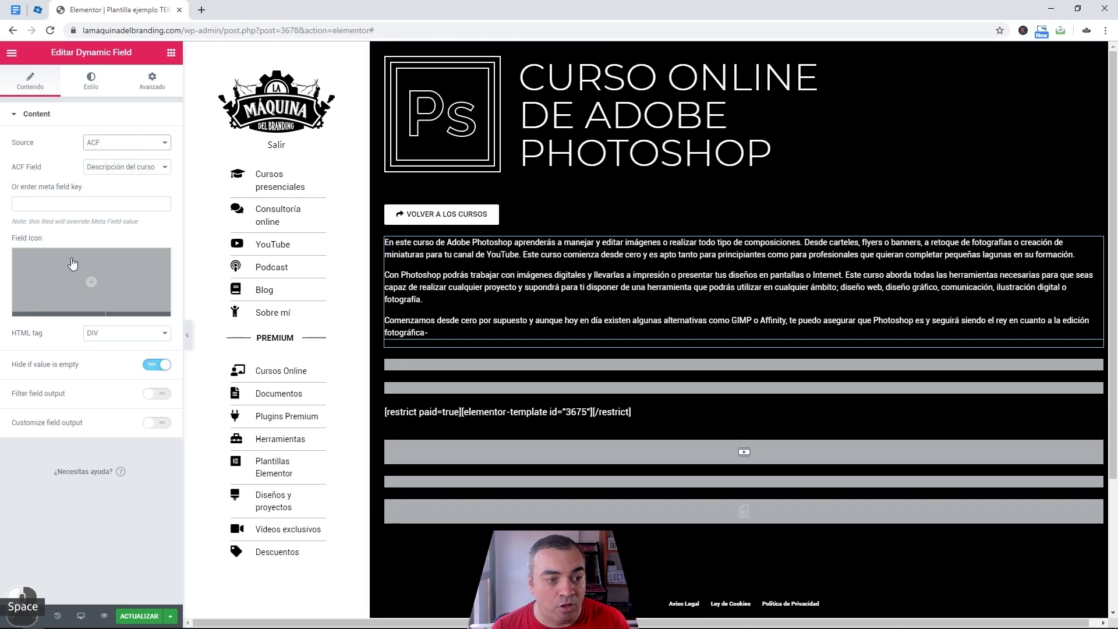
pyautogui.moveTo(87, 260)
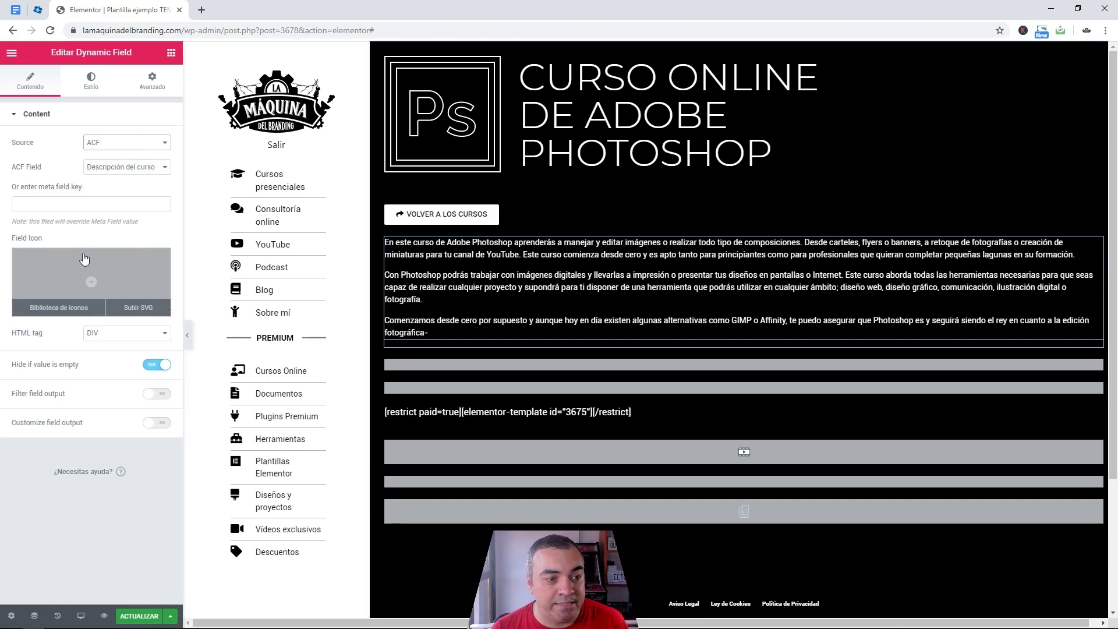
pyautogui.click(82, 307)
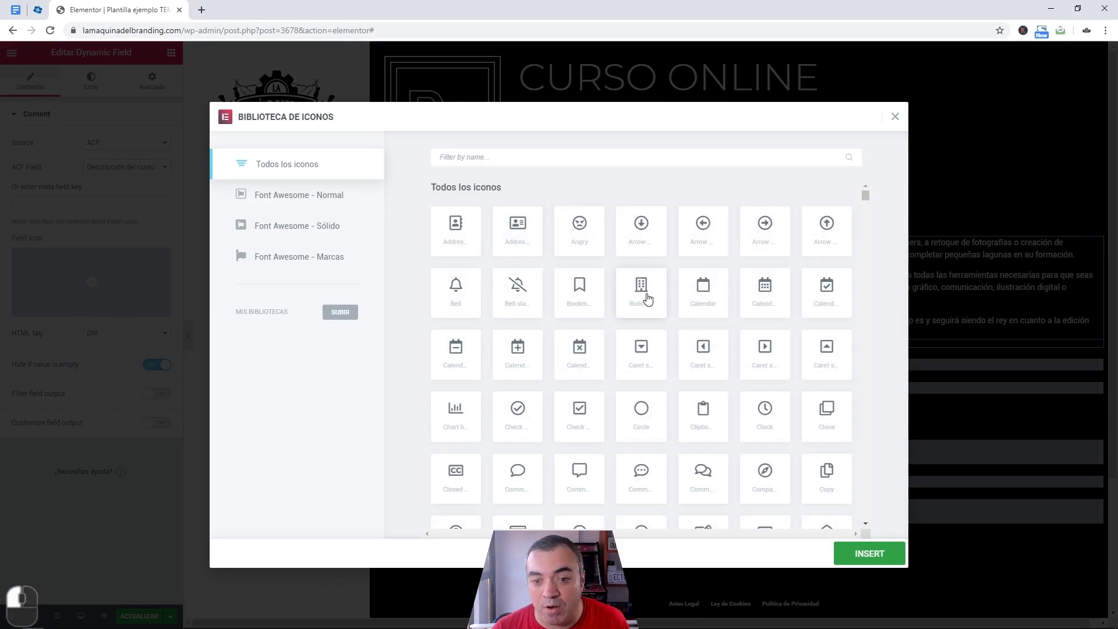
pyautogui.click(518, 231)
pyautogui.click(868, 553)
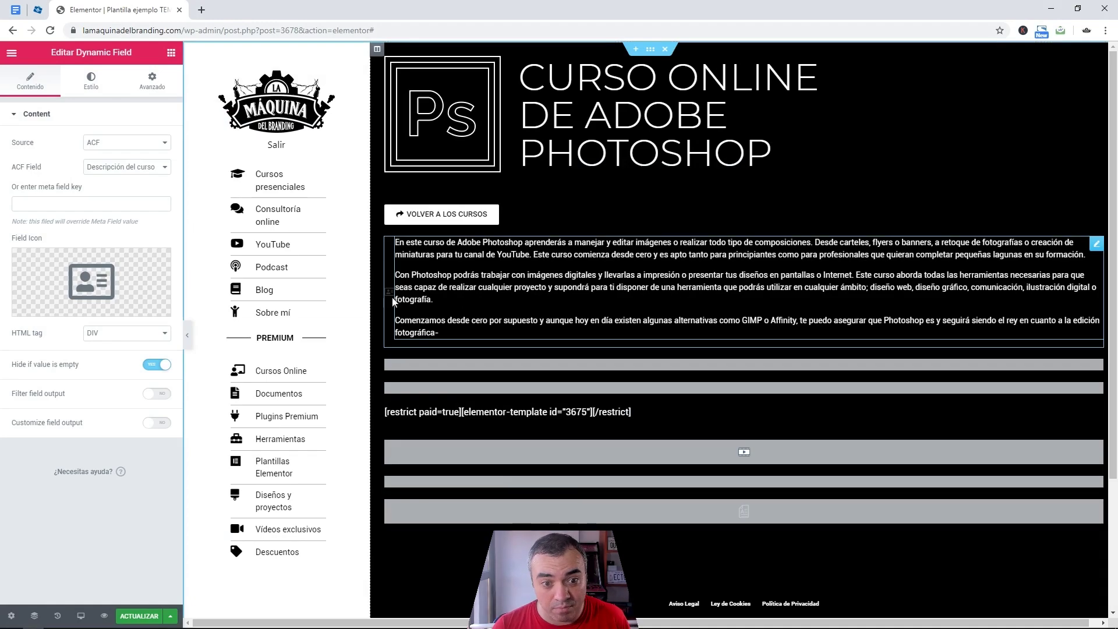
# Style the Dynamic Field's icon with a white color, a size of 43 and a gap of 26.
pyautogui.click(93, 91)
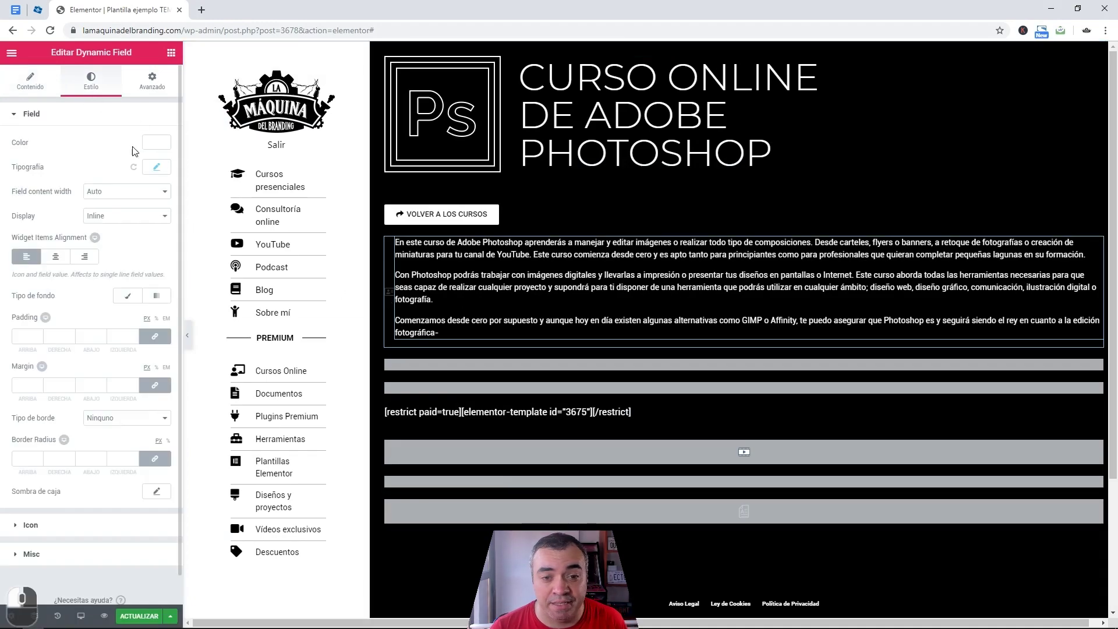
pyautogui.click(64, 526)
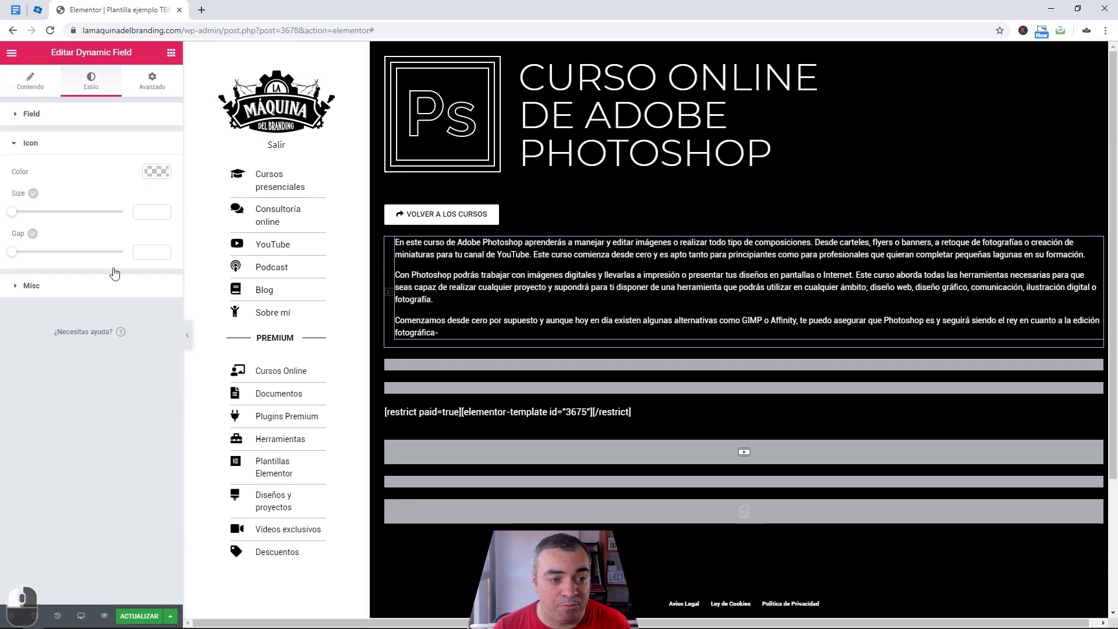
pyautogui.click(156, 171)
pyautogui.click(3, 147)
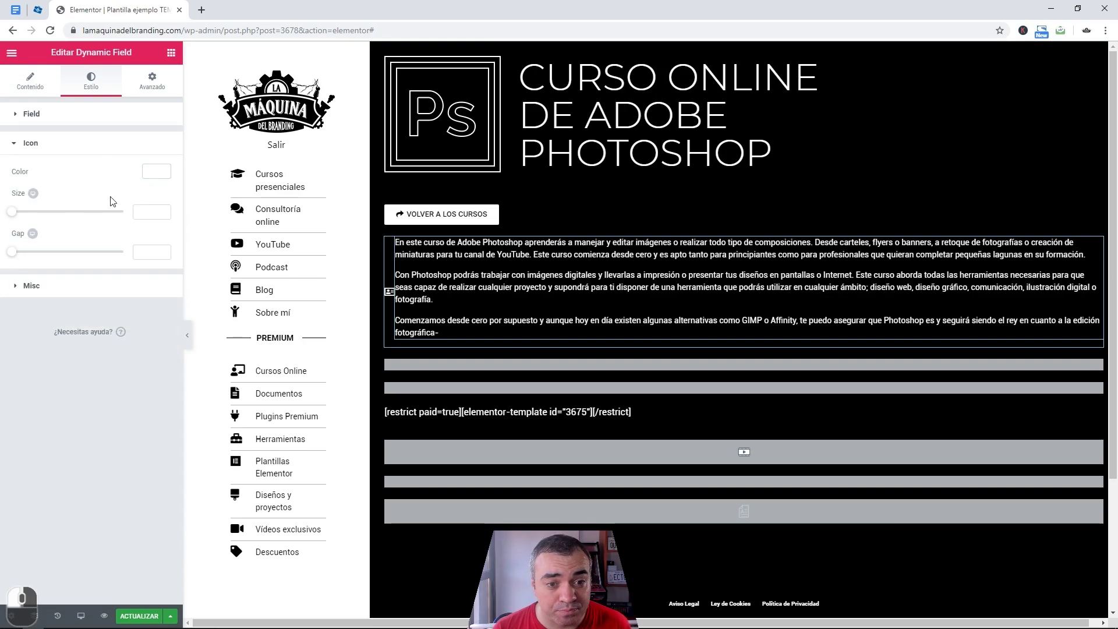
pyautogui.moveTo(11, 213); pyautogui.dragTo(57, 215)
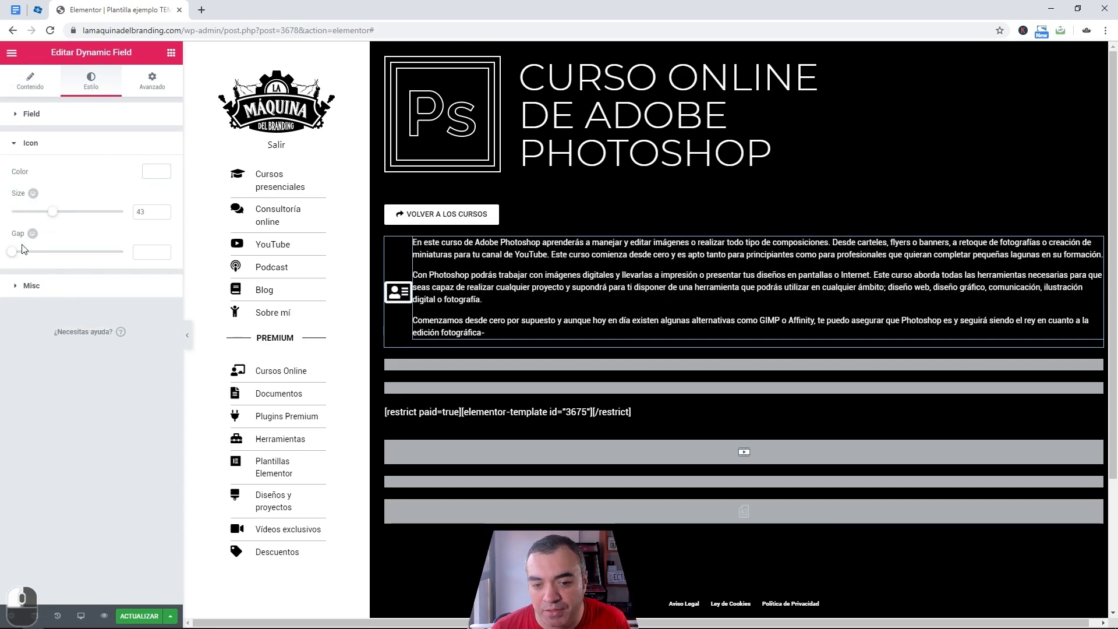
pyautogui.moveTo(12, 251); pyautogui.dragTo(45, 253)
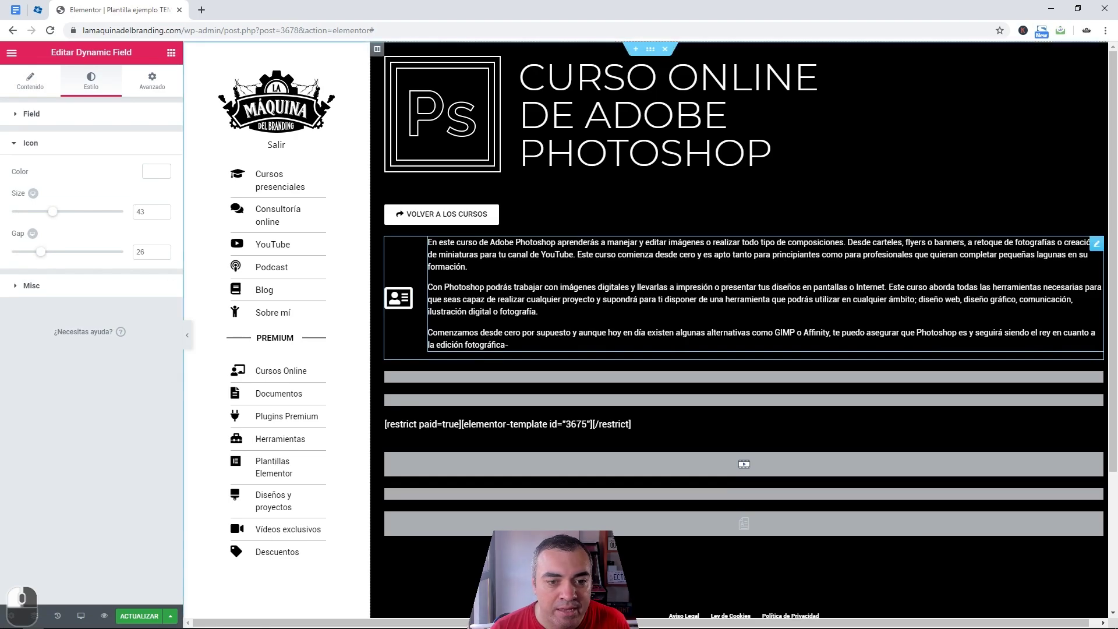
# Duplicate the course description Dynamic Field and set the copy's ACF field to "Qué es".
pyautogui.rightClick(582, 300)
pyautogui.click(606, 333)
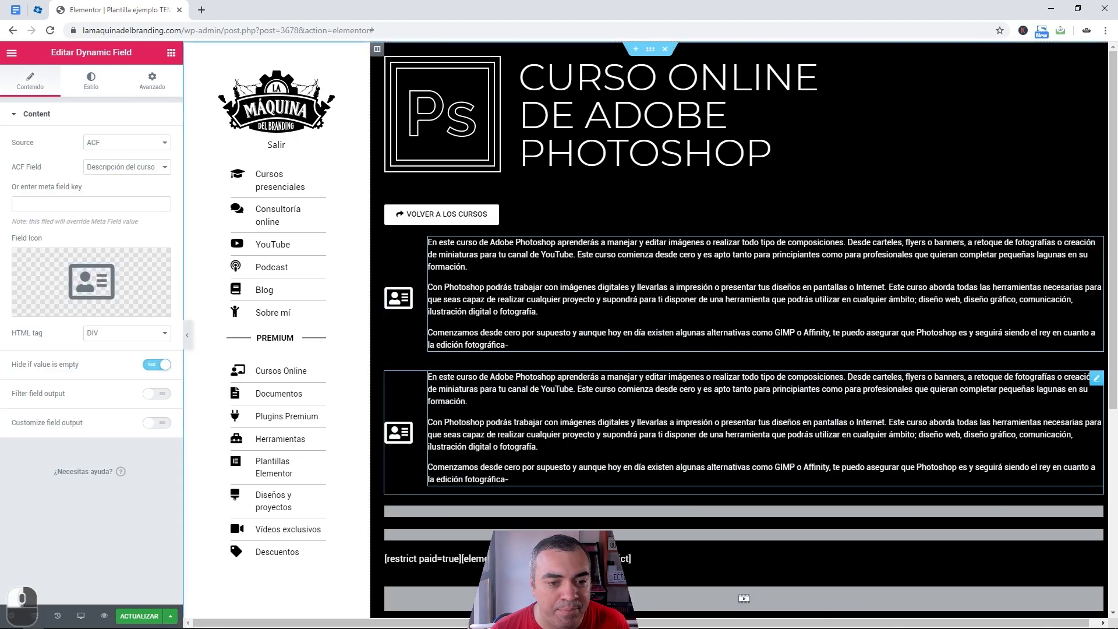
pyautogui.click(148, 169)
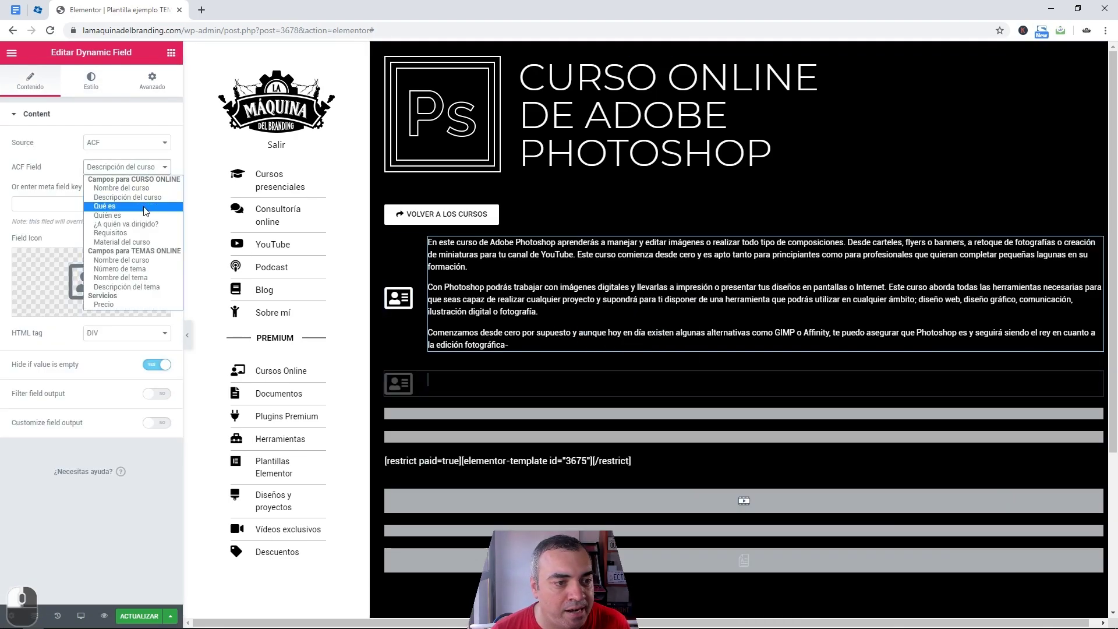
pyautogui.click(110, 207)
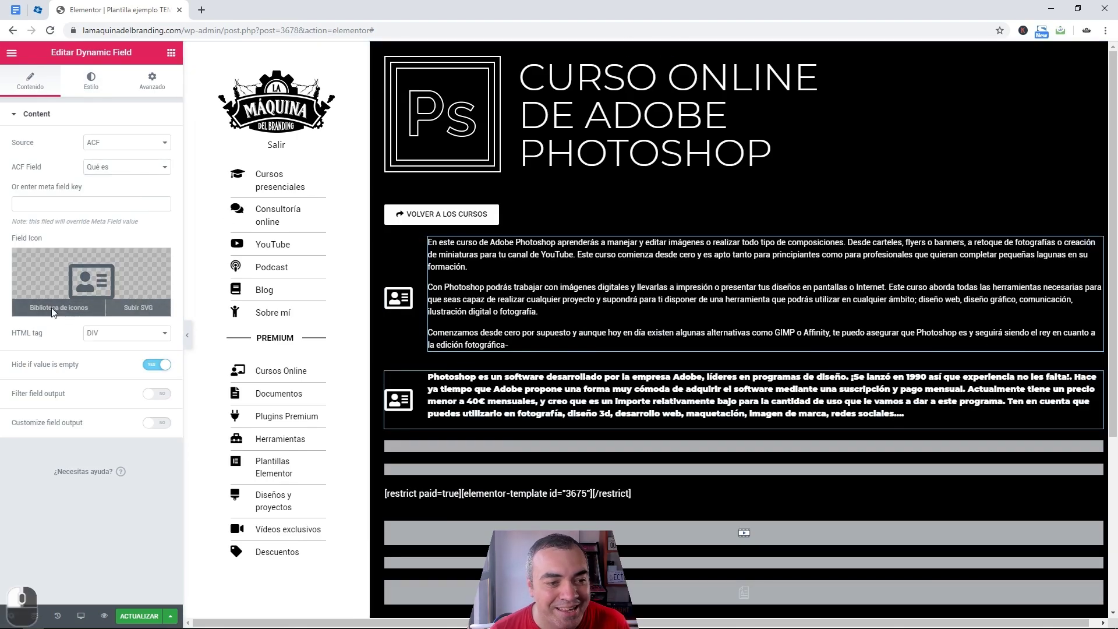
# Replace the duplicated field's icon with the square check icon from the icon library.
pyautogui.click(52, 315)
pyautogui.click(578, 417)
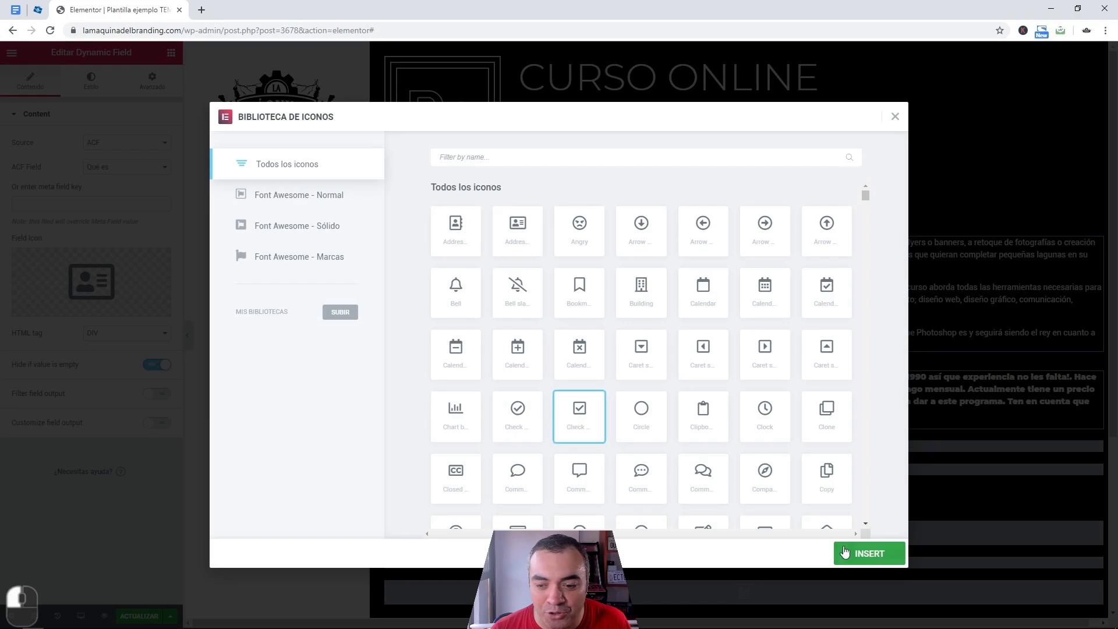
pyautogui.click(869, 553)
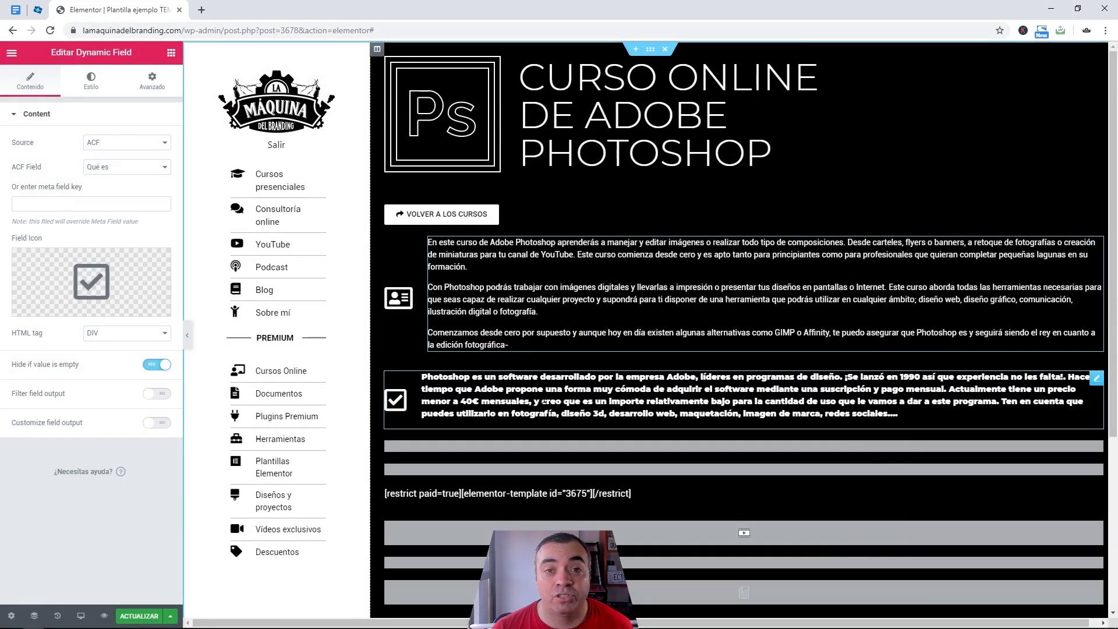
pyautogui.moveTo(81, 302)
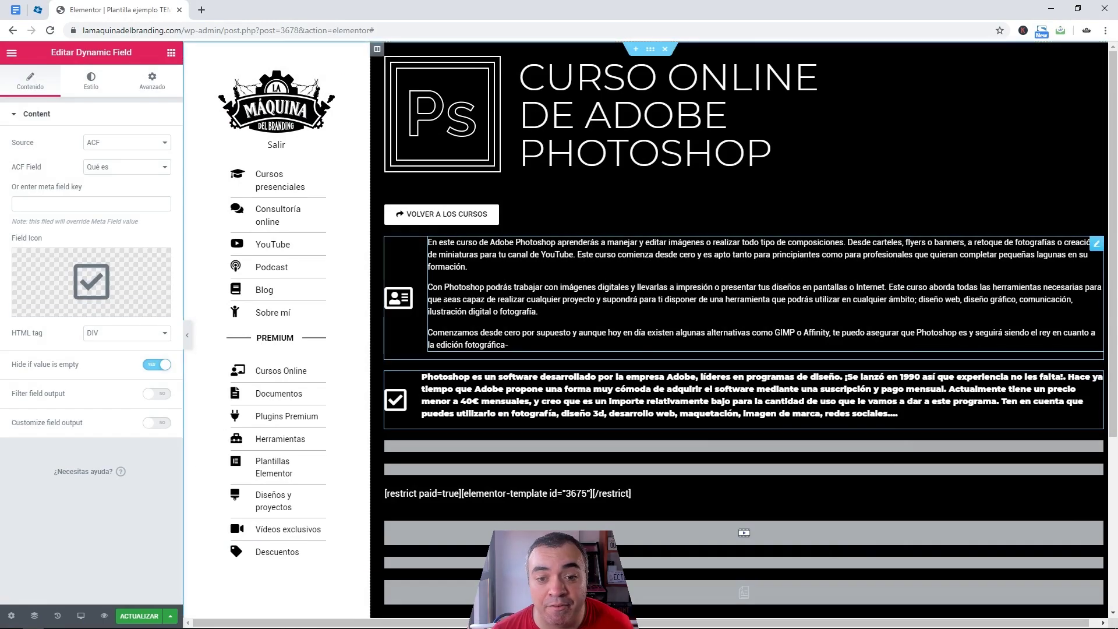